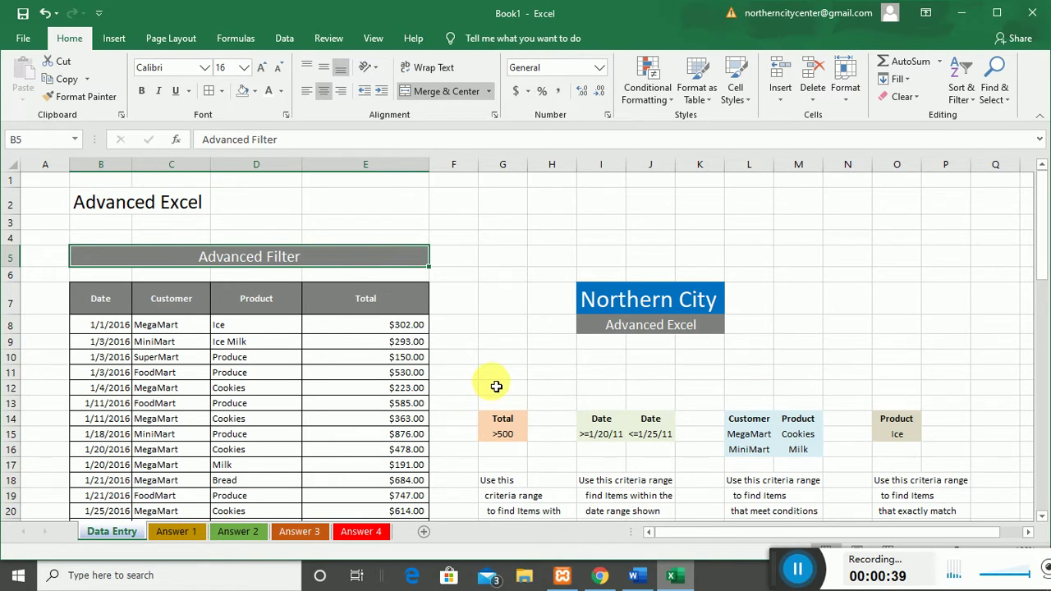
- Review the sales table of dates, customers, products and totals on the Data Entry sheet from header to last row
{"action": "scroll", "coordinate": [495, 384], "scroll_direction": "down", "scroll_amount": 1}
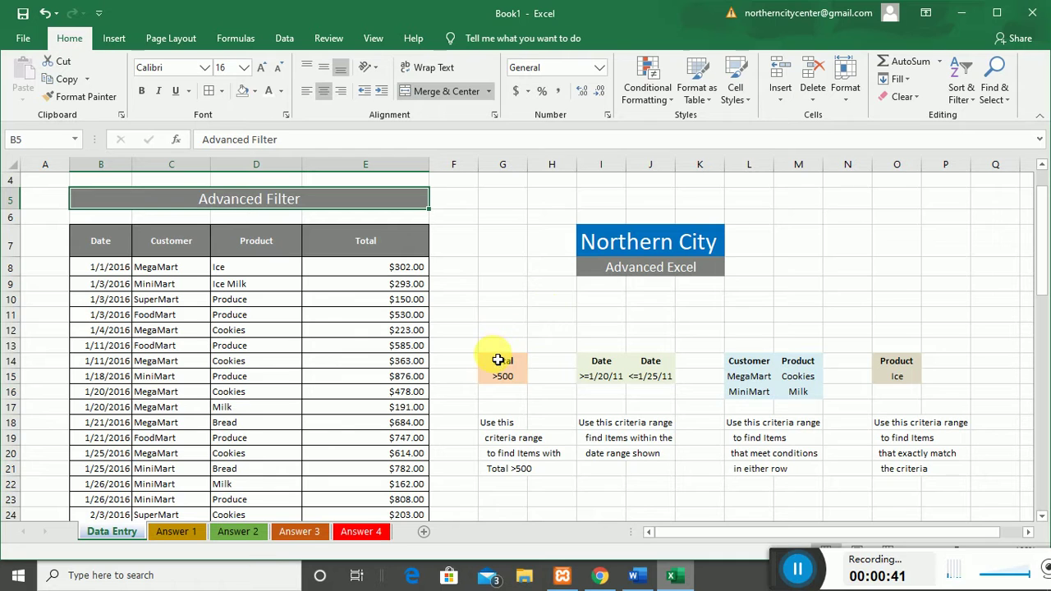
{"action": "left_click_drag", "start_coordinate": [493, 362], "coordinate": [501, 376]}
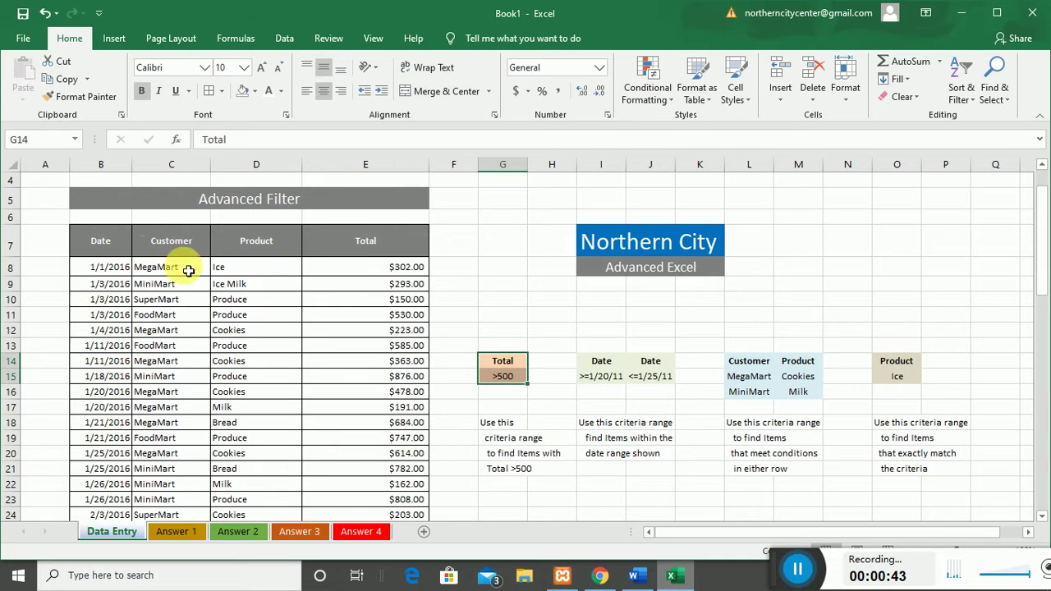
{"action": "left_click_drag", "start_coordinate": [99, 242], "coordinate": [408, 490]}
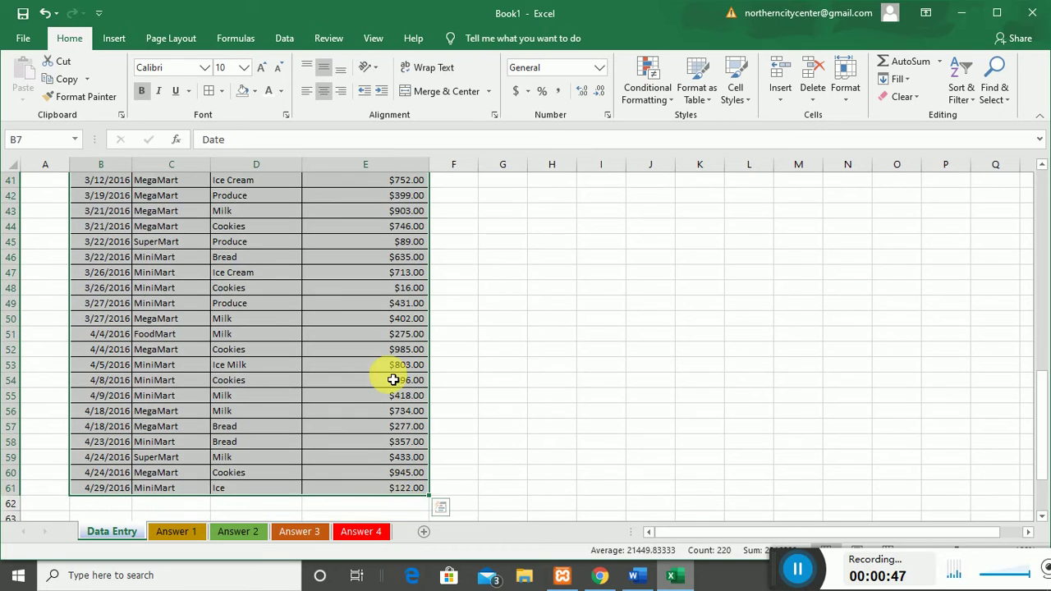
{"action": "scroll", "coordinate": [394, 380], "scroll_direction": "up", "scroll_amount": 5}
{"action": "scroll", "coordinate": [394, 380], "scroll_direction": "up", "scroll_amount": 8}
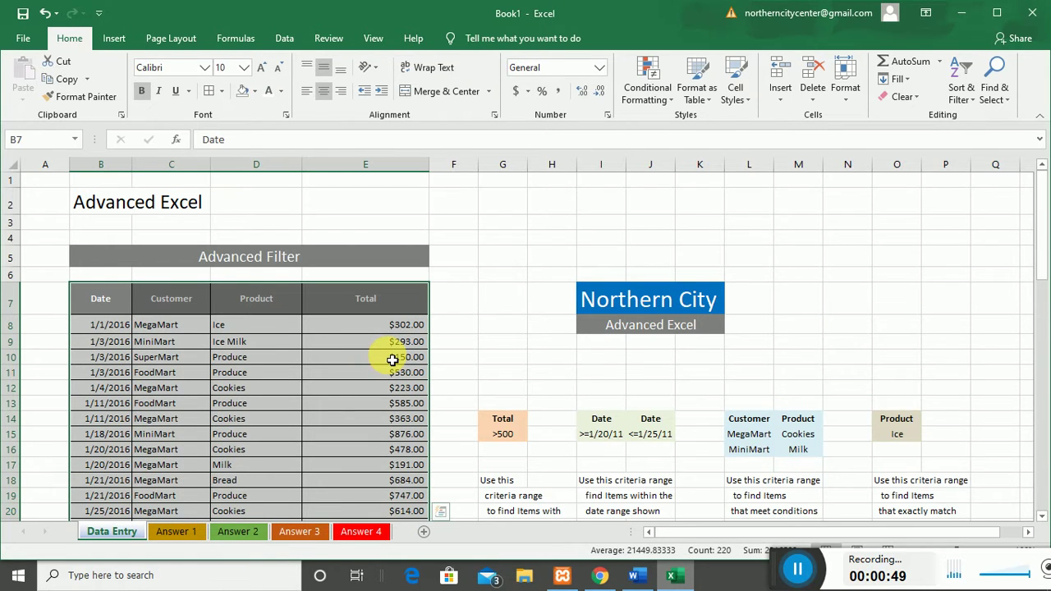
{"action": "scroll", "coordinate": [165, 333], "scroll_direction": "down", "scroll_amount": 10}
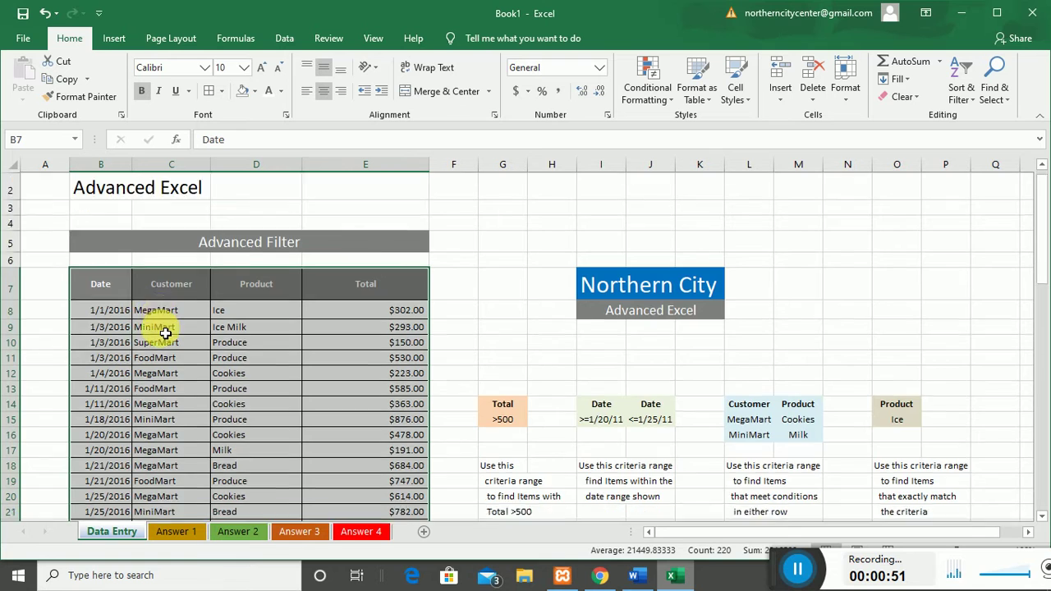
{"action": "scroll", "coordinate": [166, 333], "scroll_direction": "down", "scroll_amount": 4}
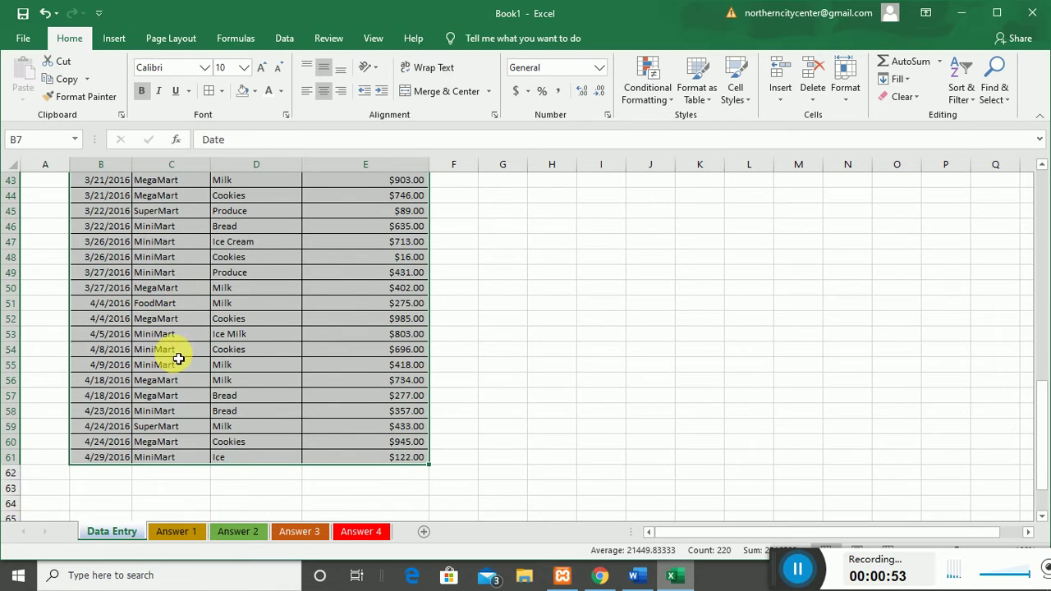
{"action": "scroll", "coordinate": [173, 353], "scroll_direction": "up", "scroll_amount": 10}
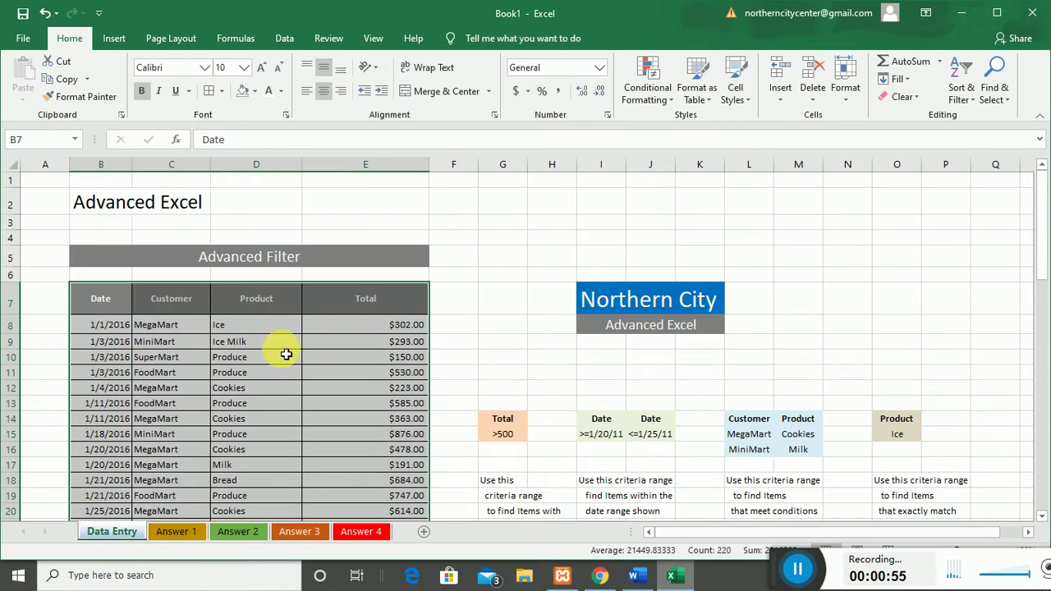
{"action": "scroll", "coordinate": [181, 340], "scroll_direction": "up", "scroll_amount": 4}
{"action": "scroll", "coordinate": [286, 365], "scroll_direction": "down", "scroll_amount": 2}
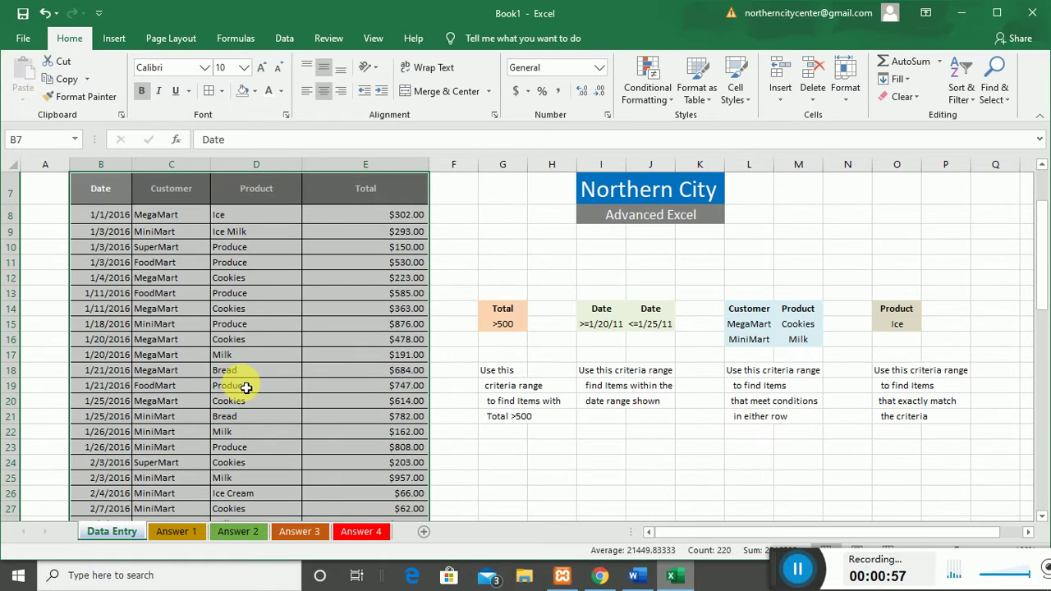
- Examine the four criteria ranges beside the sales table: Total, the two Date conditions, Customer with Product, and Product alone
{"action": "left_click", "coordinate": [502, 325]}
{"action": "left_click_drag", "start_coordinate": [501, 309], "coordinate": [515, 326]}
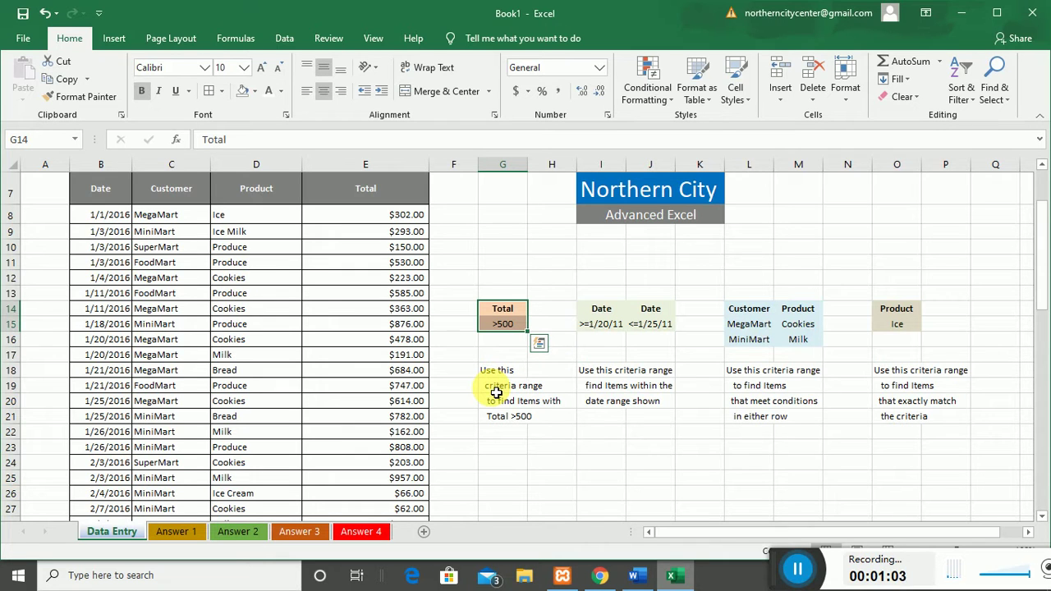
{"action": "scroll", "coordinate": [434, 328], "scroll_direction": "up", "scroll_amount": 2}
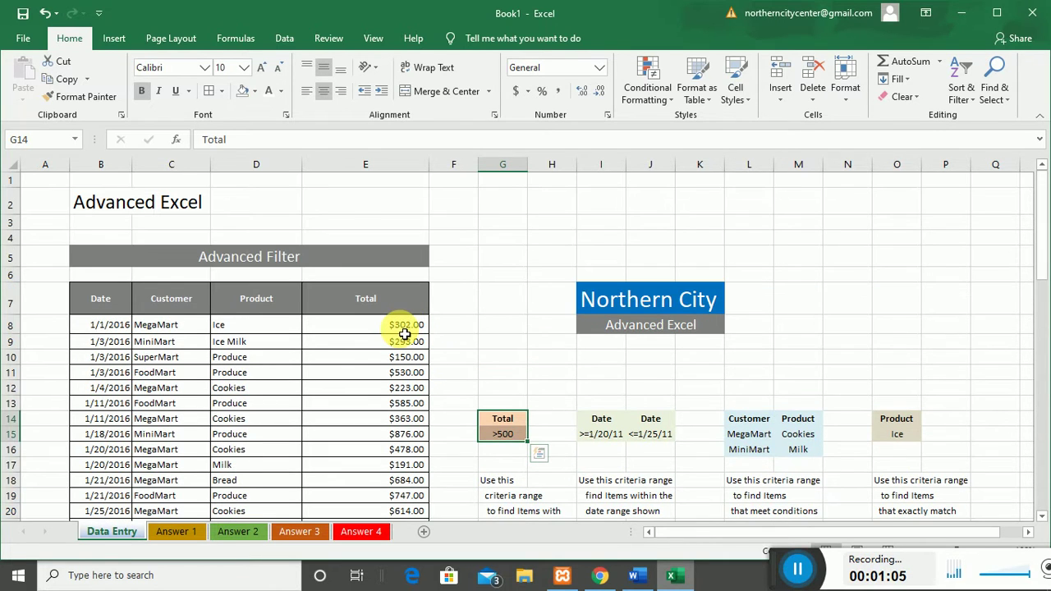
{"action": "left_click", "coordinate": [405, 330]}
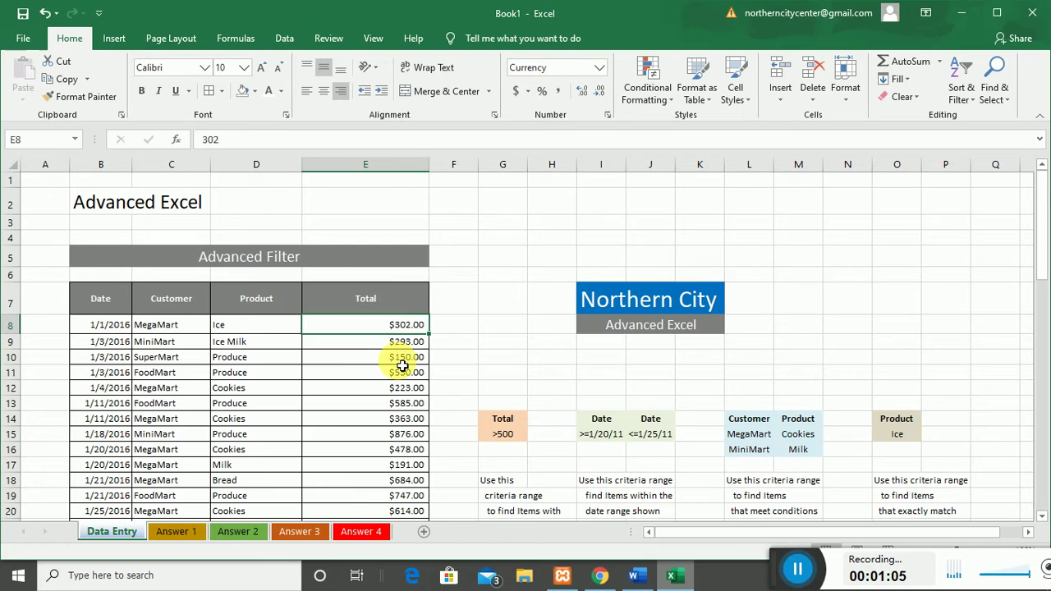
{"action": "left_click", "coordinate": [511, 437]}
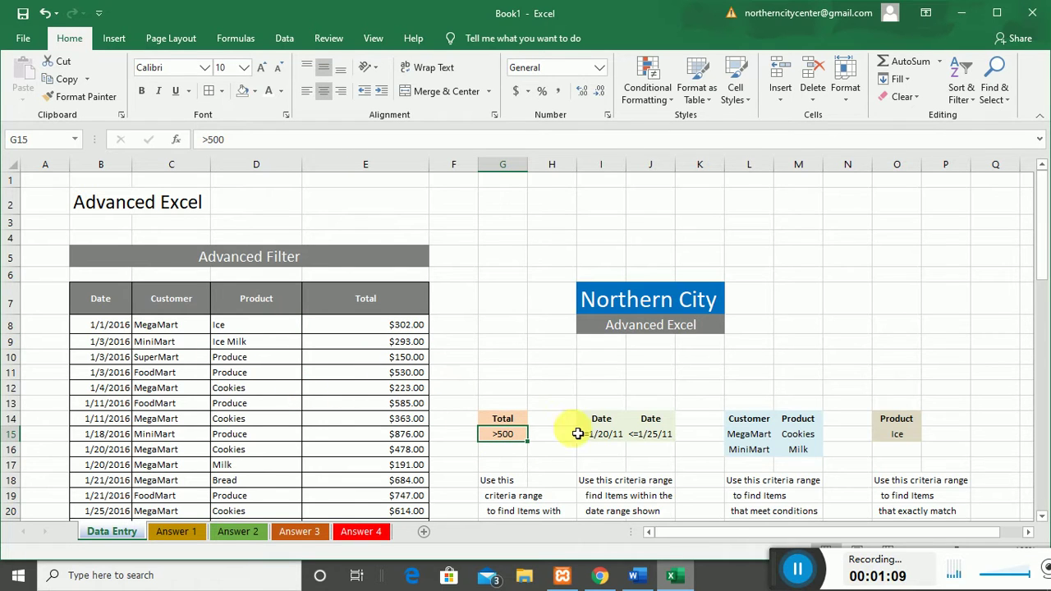
{"action": "left_click_drag", "start_coordinate": [591, 424], "coordinate": [661, 434]}
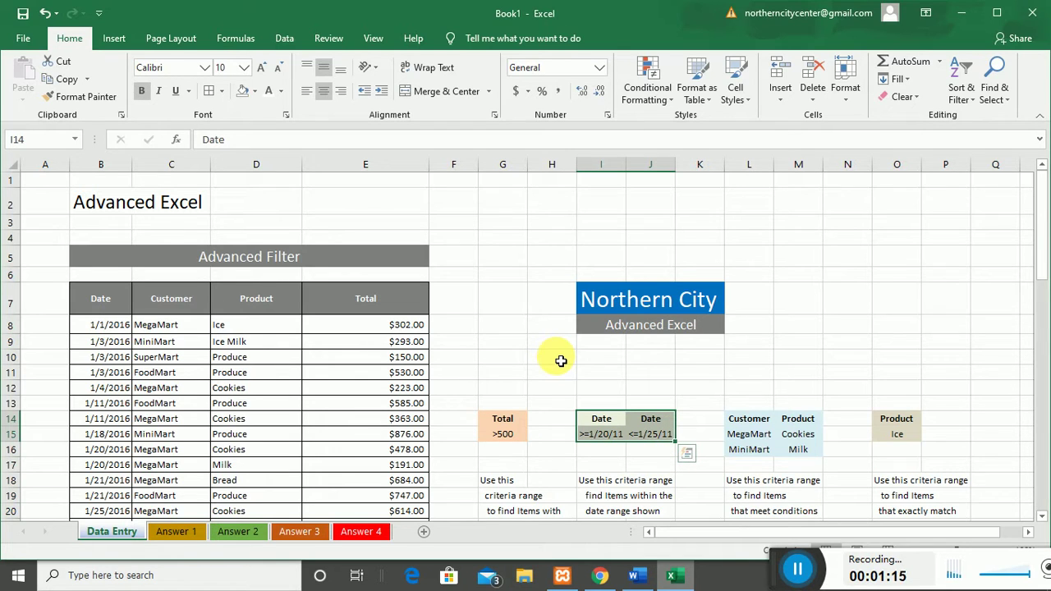
{"action": "left_click_drag", "start_coordinate": [744, 421], "coordinate": [810, 453]}
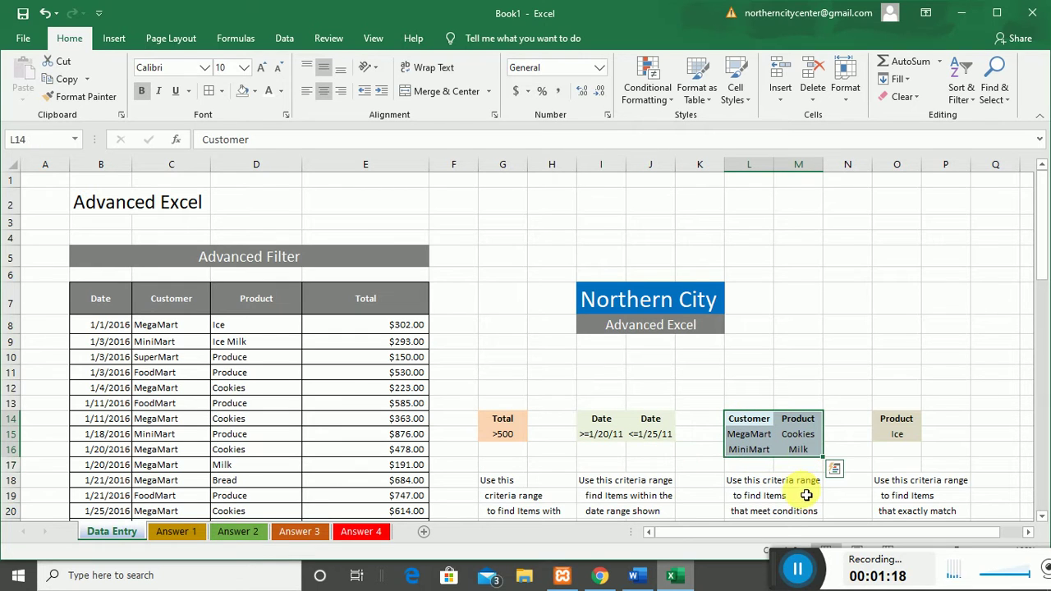
{"action": "left_click", "coordinate": [741, 441]}
{"action": "left_click", "coordinate": [751, 451]}
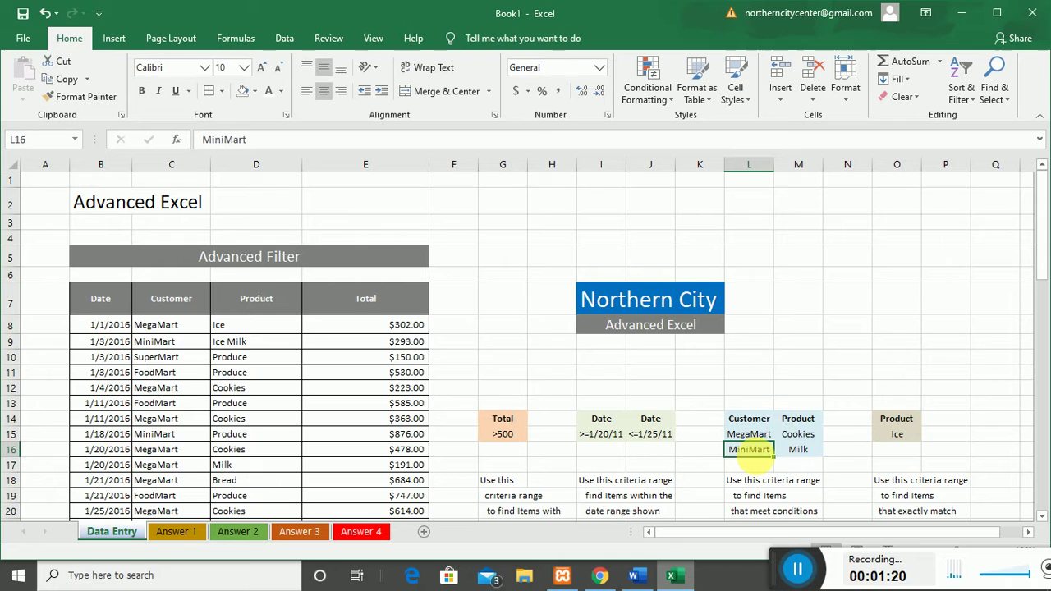
{"action": "left_click", "coordinate": [798, 436]}
{"action": "left_click", "coordinate": [798, 449]}
{"action": "left_click_drag", "start_coordinate": [749, 419], "coordinate": [815, 456]}
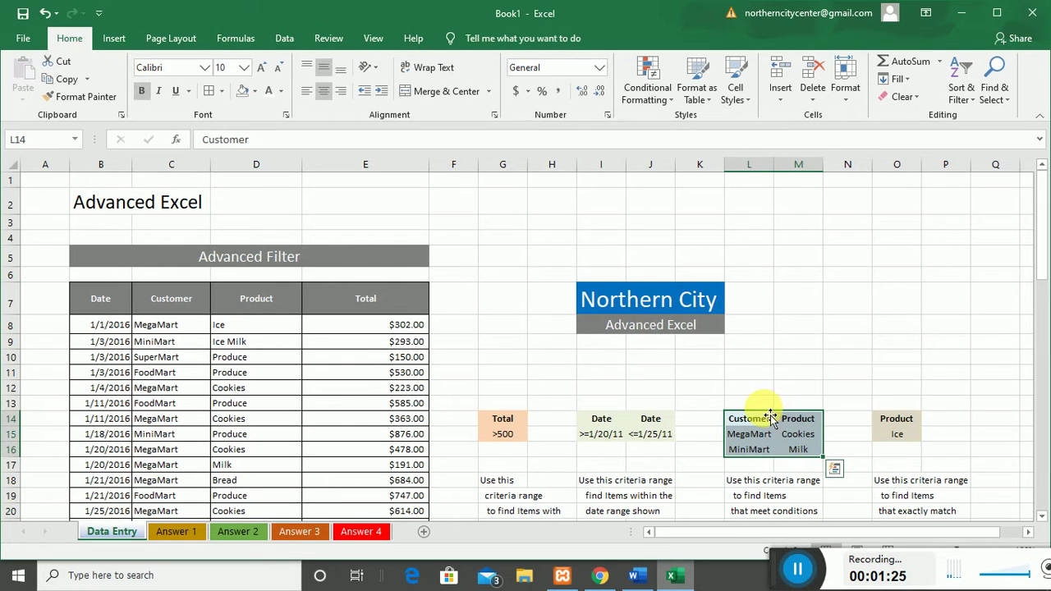
{"action": "scroll", "coordinate": [770, 419], "scroll_direction": "down", "scroll_amount": 1}
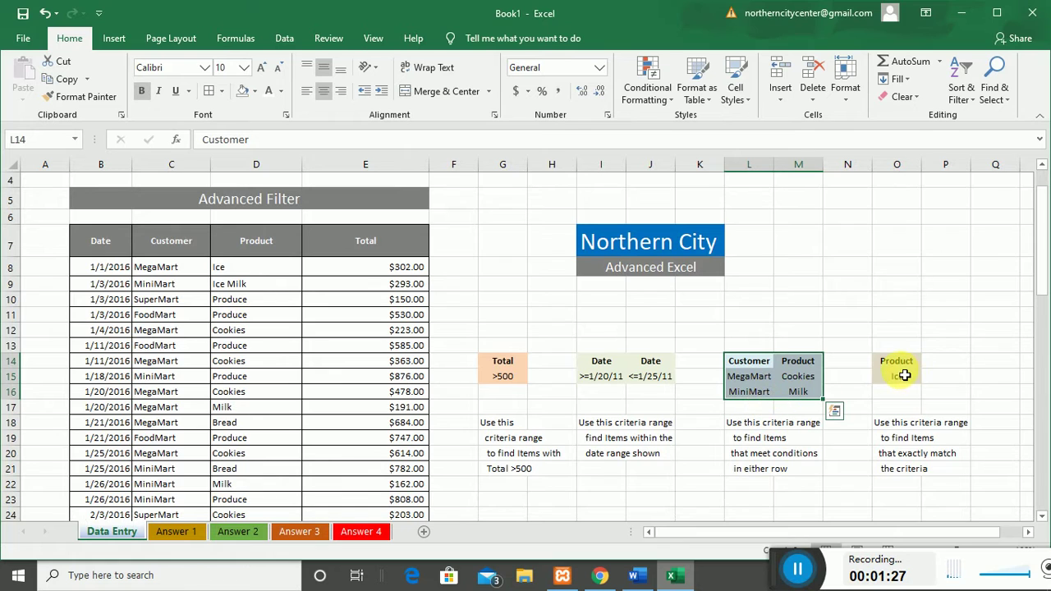
{"action": "left_click_drag", "start_coordinate": [904, 363], "coordinate": [903, 376]}
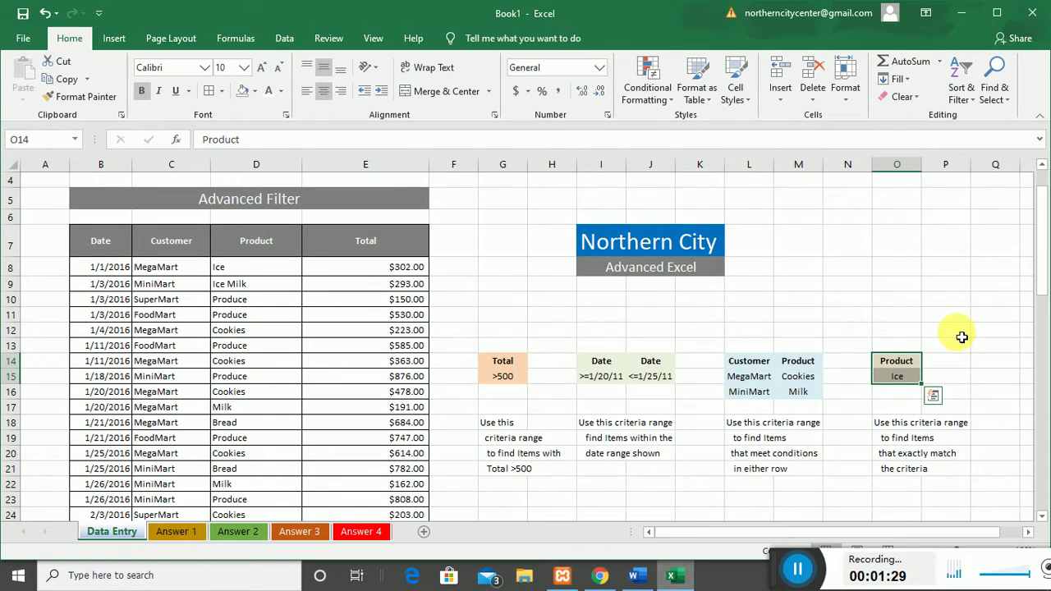
{"action": "left_click", "coordinate": [190, 315]}
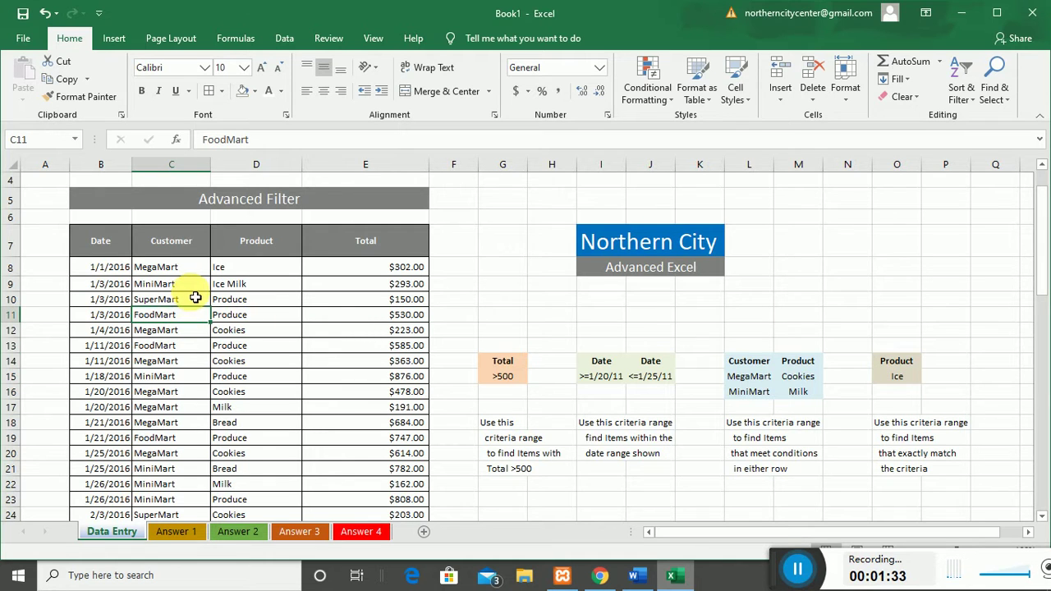
{"action": "left_click_drag", "start_coordinate": [99, 238], "coordinate": [409, 442]}
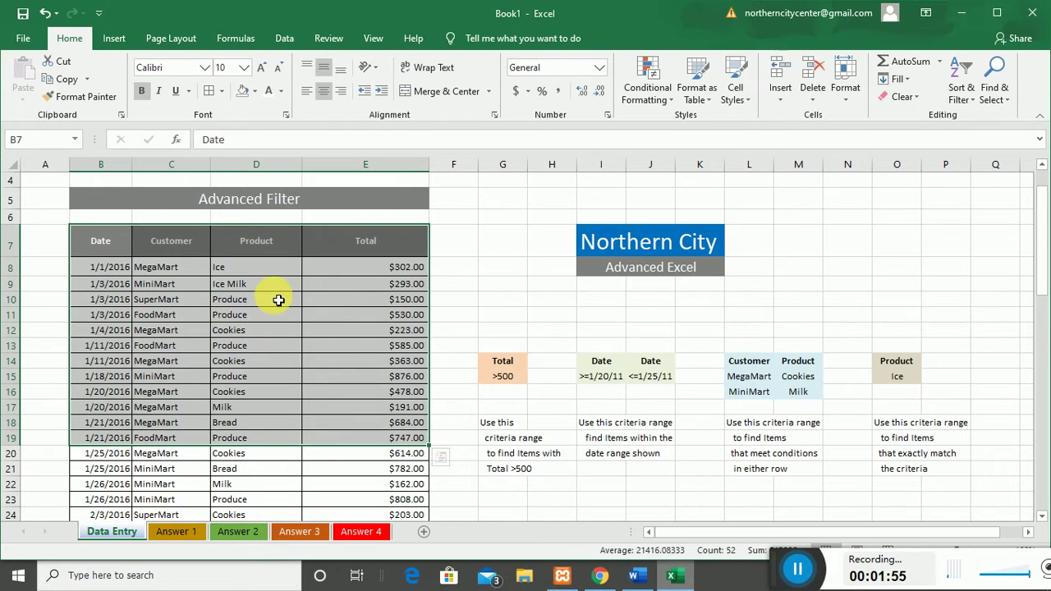
{"action": "left_click", "coordinate": [273, 305]}
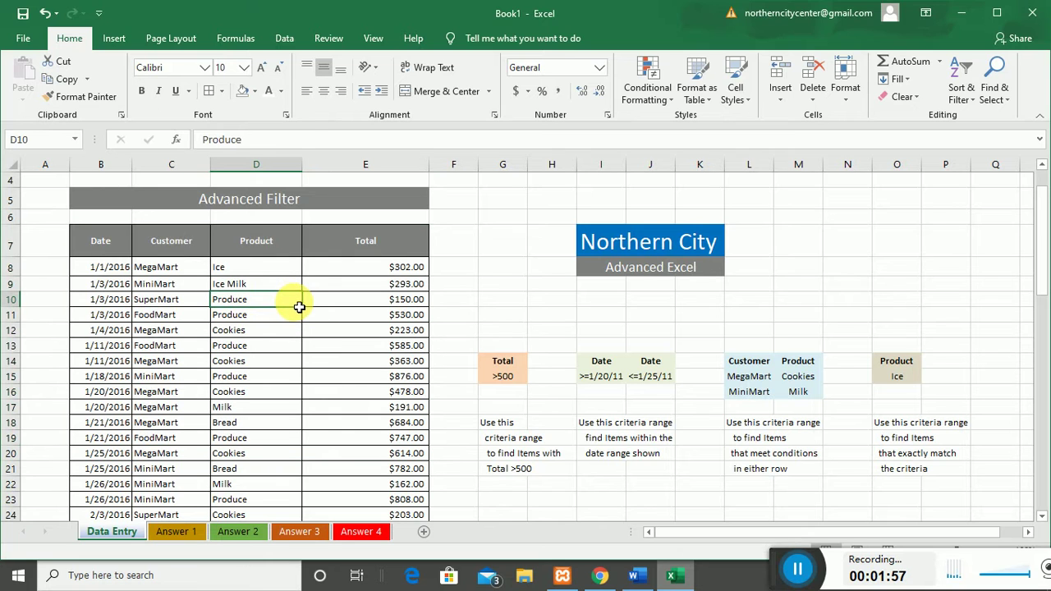
{"action": "left_click", "coordinate": [178, 532]}
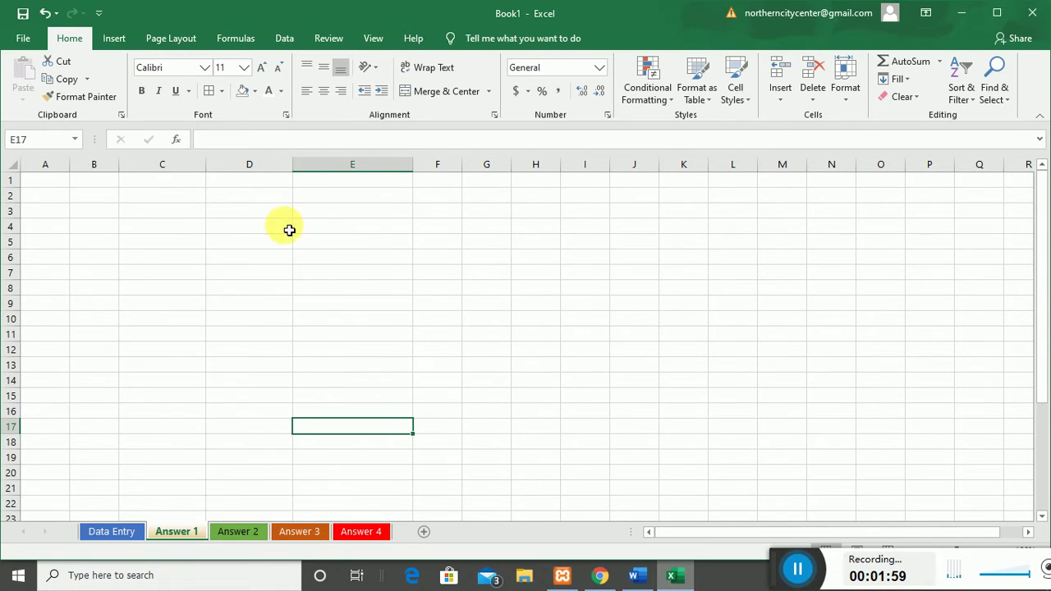
{"action": "left_click", "coordinate": [107, 531]}
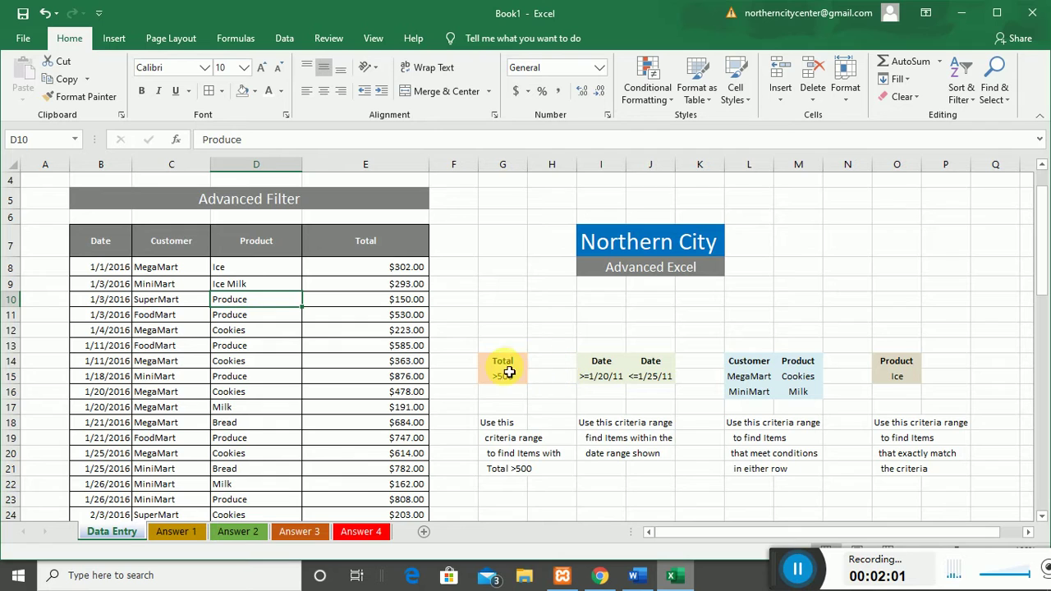
- Copy the sales table's header and first record, B7:E8 on Data Entry, to cell B4 of the Answer 1 sheet
{"action": "left_click_drag", "start_coordinate": [101, 237], "coordinate": [312, 258]}
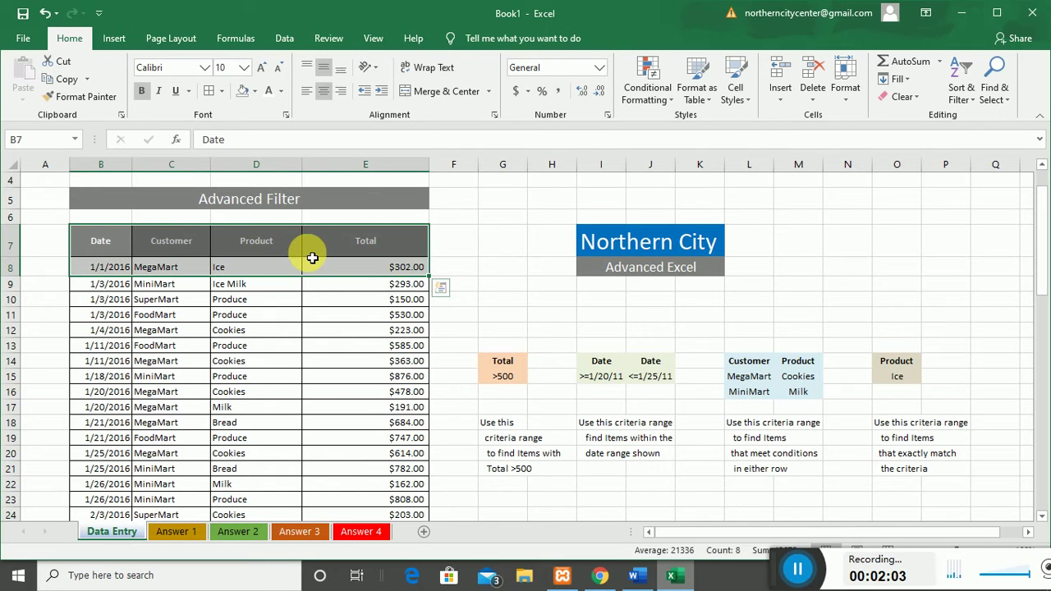
{"action": "right_click", "coordinate": [312, 258]}
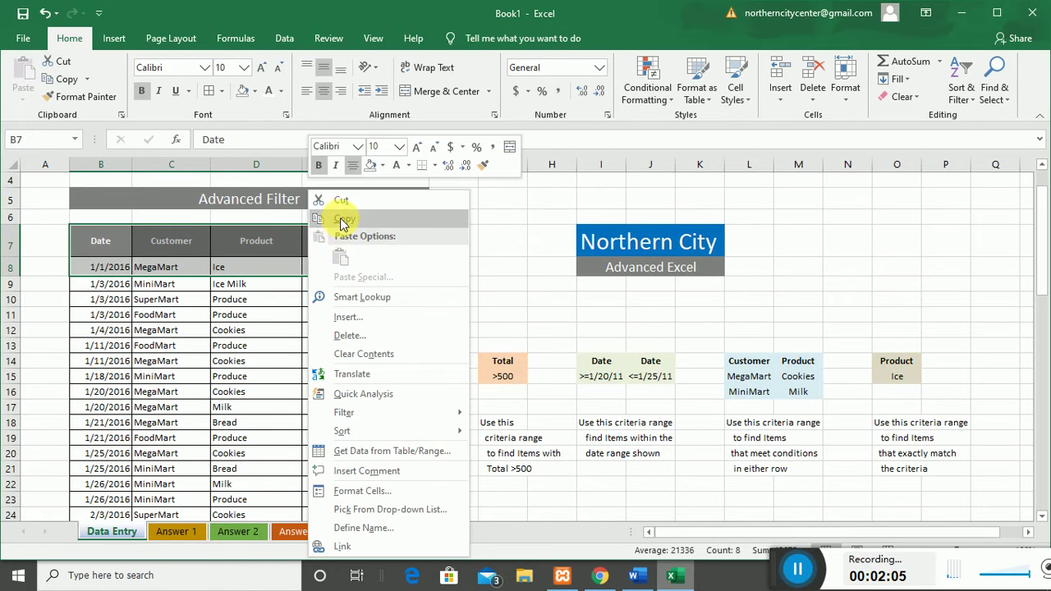
{"action": "left_click", "coordinate": [345, 218]}
{"action": "left_click", "coordinate": [172, 532]}
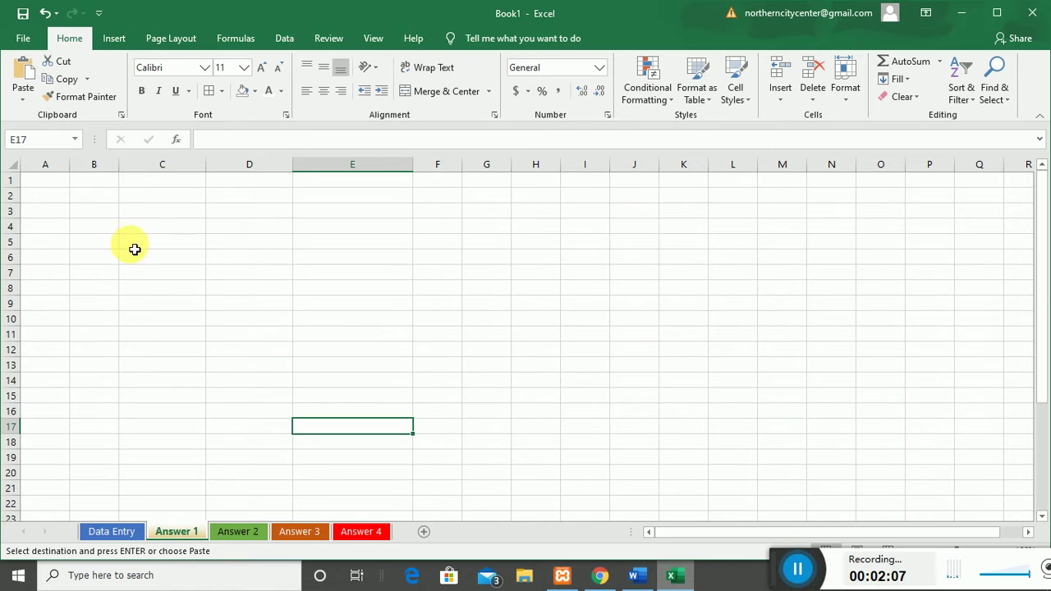
{"action": "right_click", "coordinate": [93, 226]}
{"action": "left_click", "coordinate": [136, 277]}
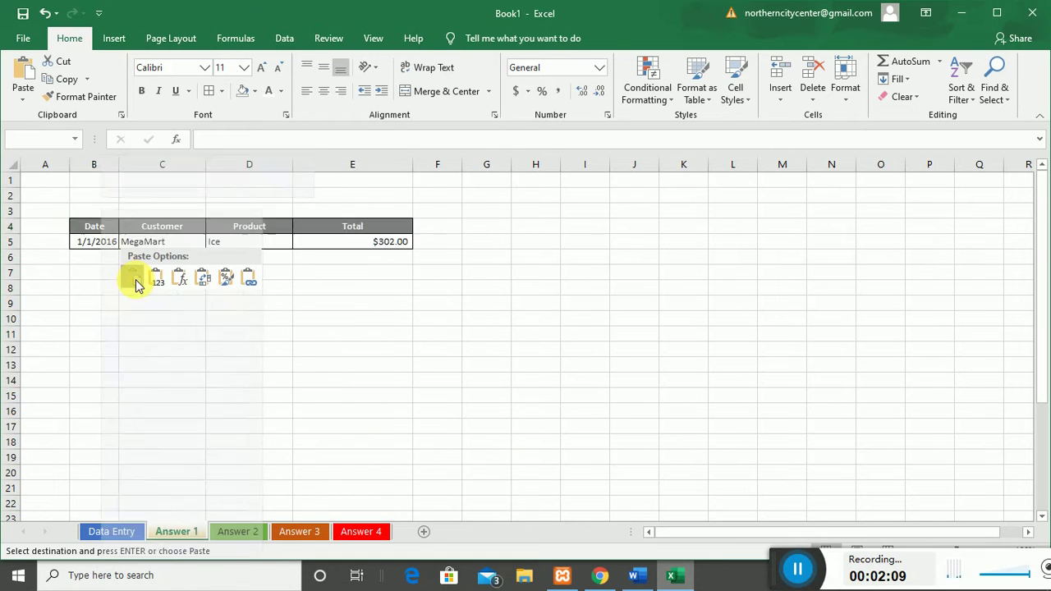
{"action": "left_click", "coordinate": [107, 276]}
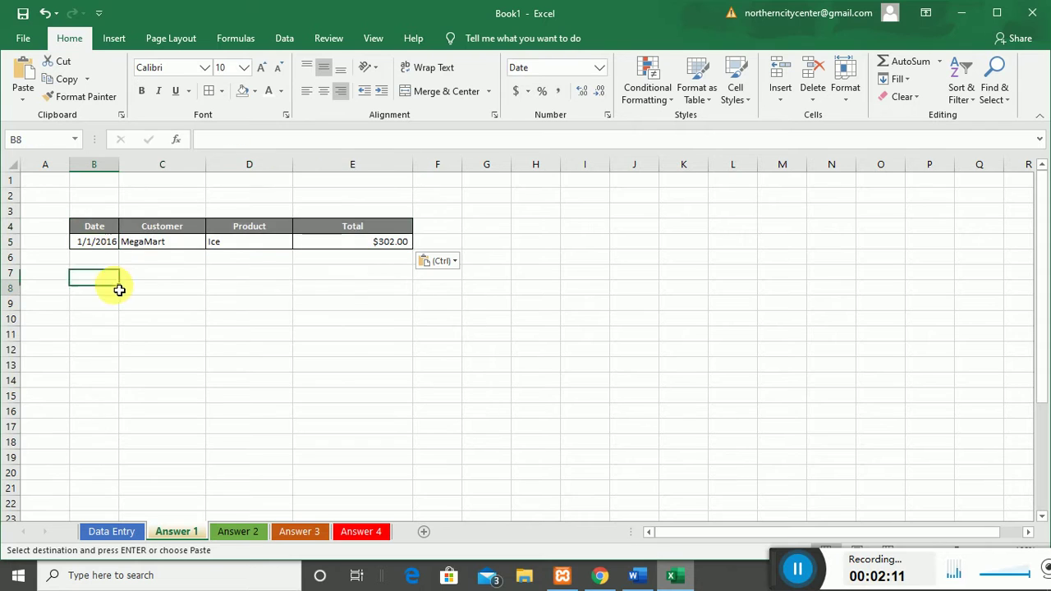
- Clear the Date, Customer and Product entries in row 5 and enter >500 under Total in E5
{"action": "left_click_drag", "start_coordinate": [93, 243], "coordinate": [253, 248]}
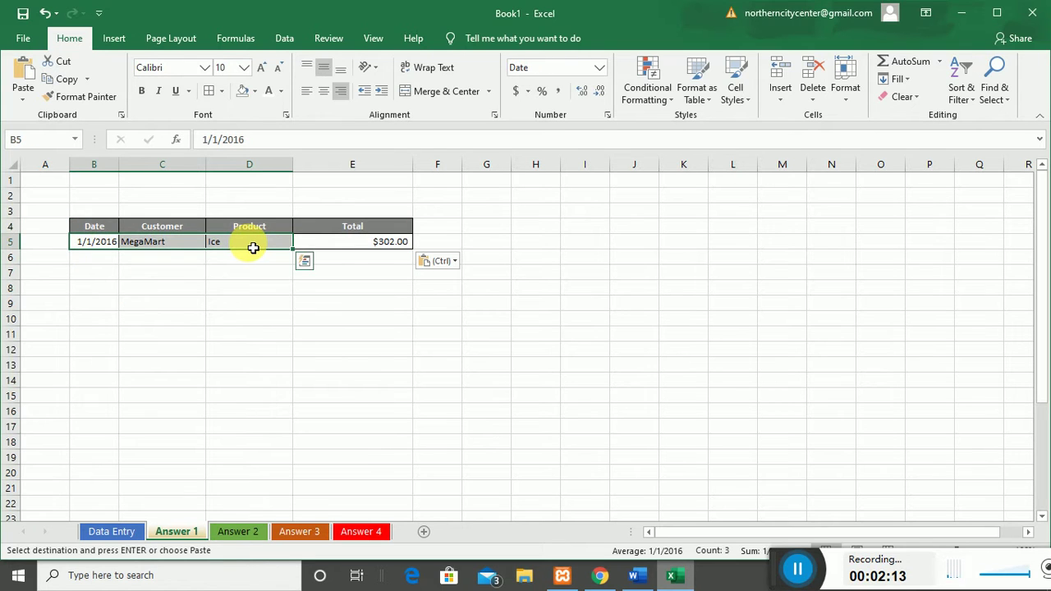
{"action": "key", "text": "Delete"}
{"action": "left_click", "coordinate": [351, 246]}
{"action": "type", "text": ">500"}
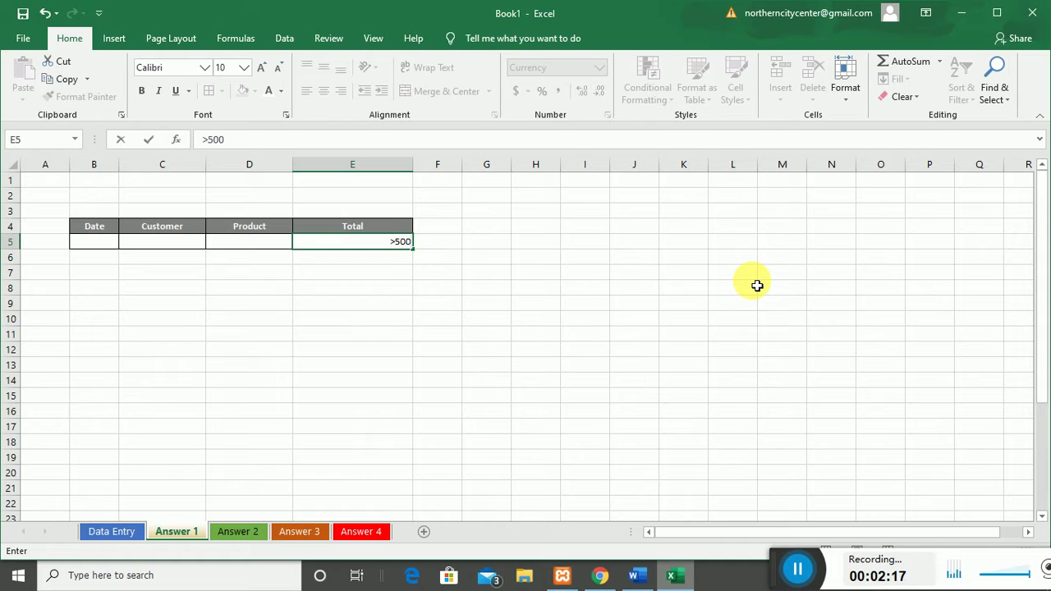
{"action": "key", "text": "Return"}
{"action": "left_click", "coordinate": [387, 241]}
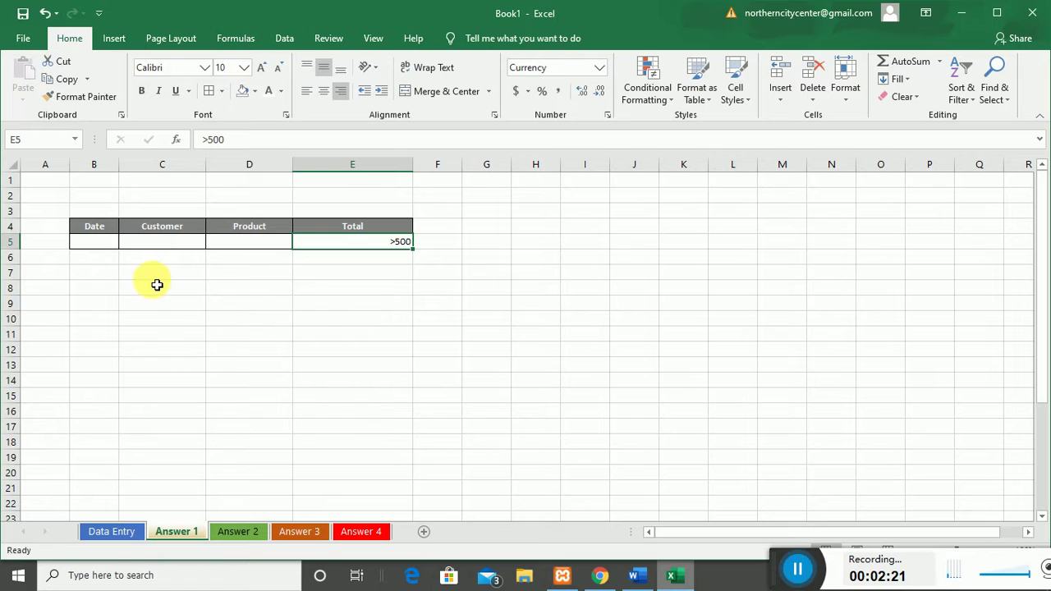
- Start an Advanced Filter from cell B8 of Answer 1, with the results copied to another location
{"action": "left_click", "coordinate": [89, 292]}
{"action": "left_click", "coordinate": [202, 333]}
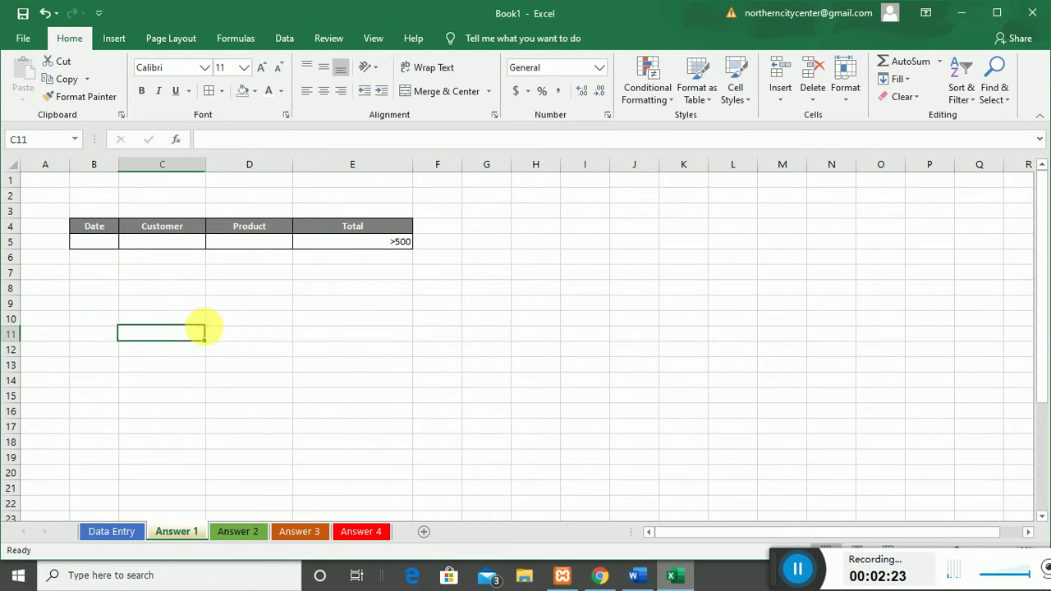
{"action": "left_click", "coordinate": [106, 292]}
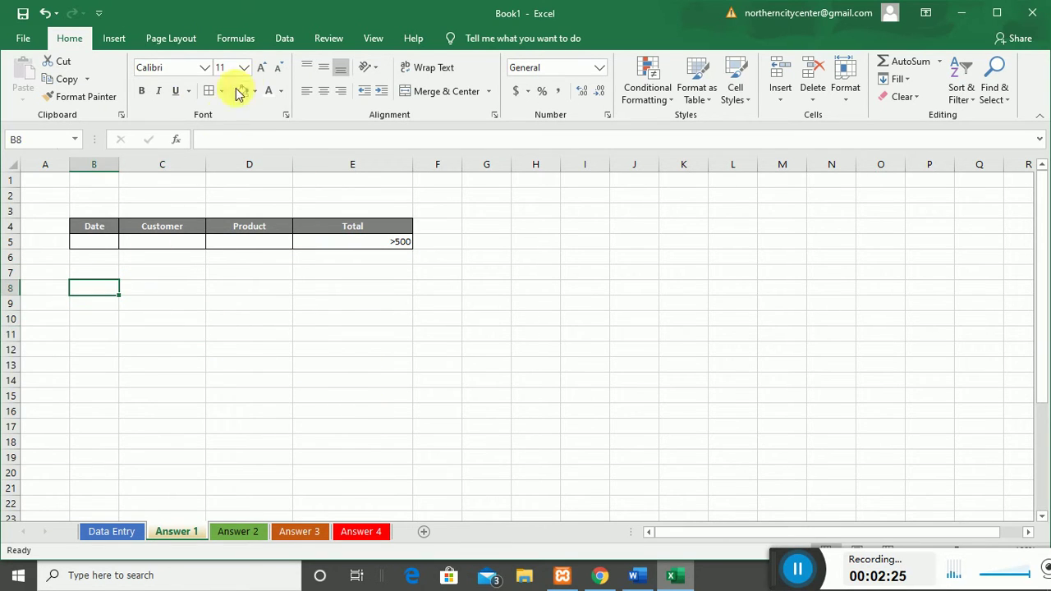
{"action": "left_click", "coordinate": [284, 38]}
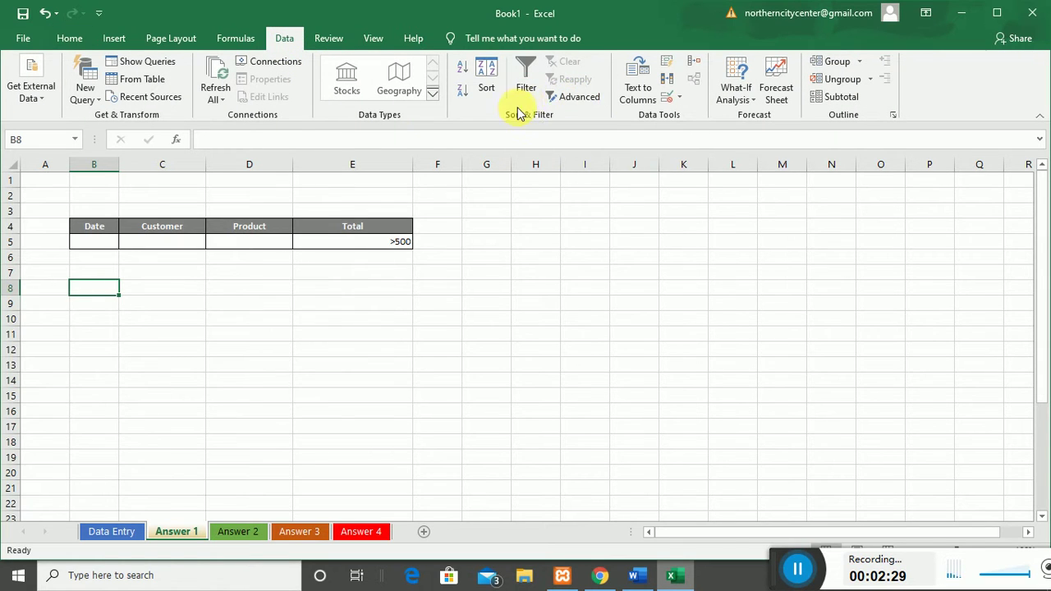
{"action": "left_click", "coordinate": [589, 101]}
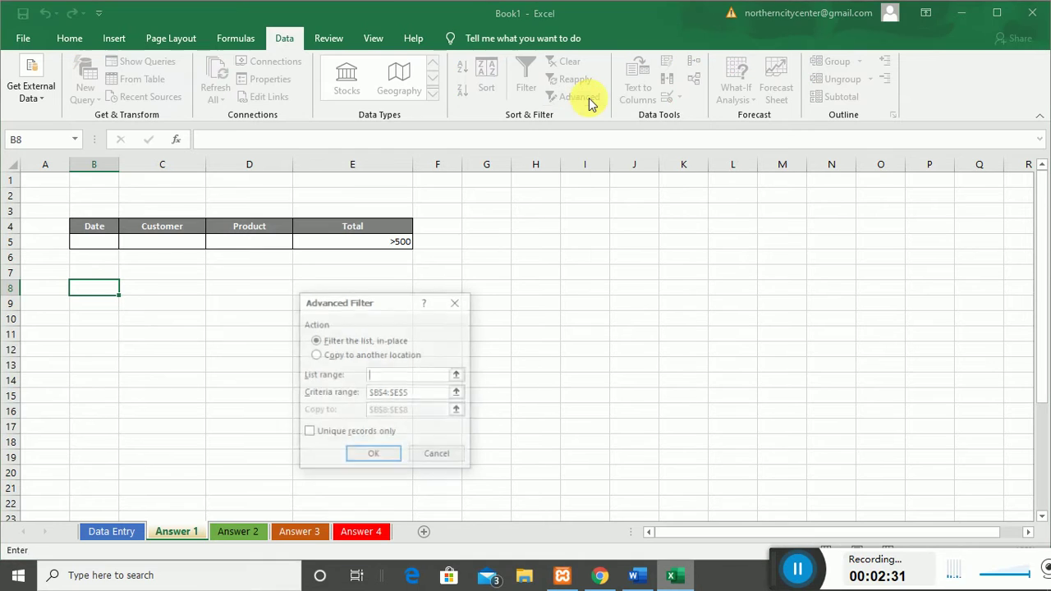
{"action": "left_click", "coordinate": [339, 356]}
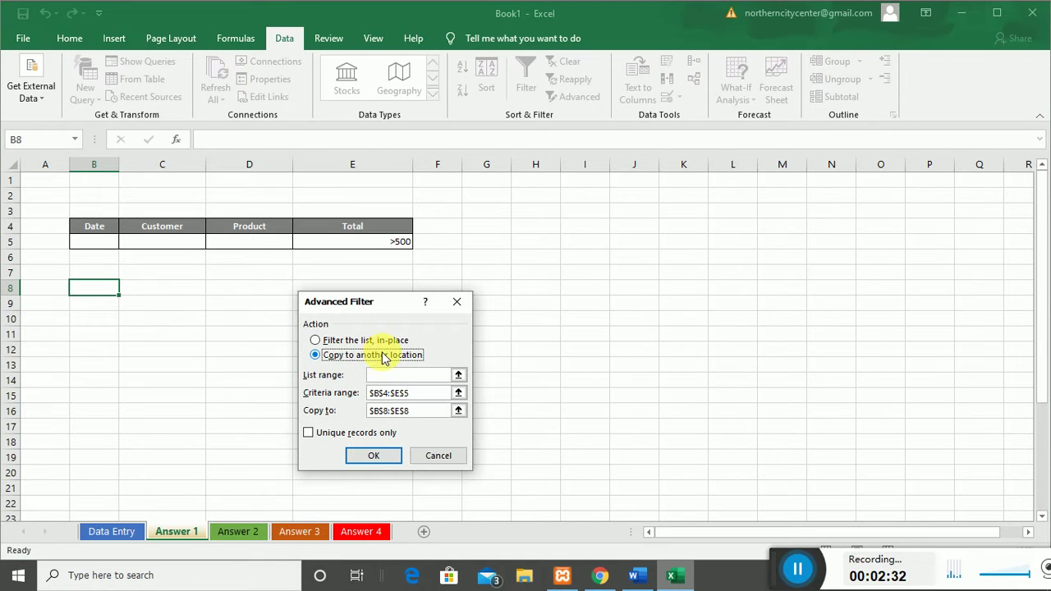
- Set the Advanced Filter's list range to the whole sales table, B7:E61 on the Data Entry sheet
{"action": "left_click", "coordinate": [458, 376]}
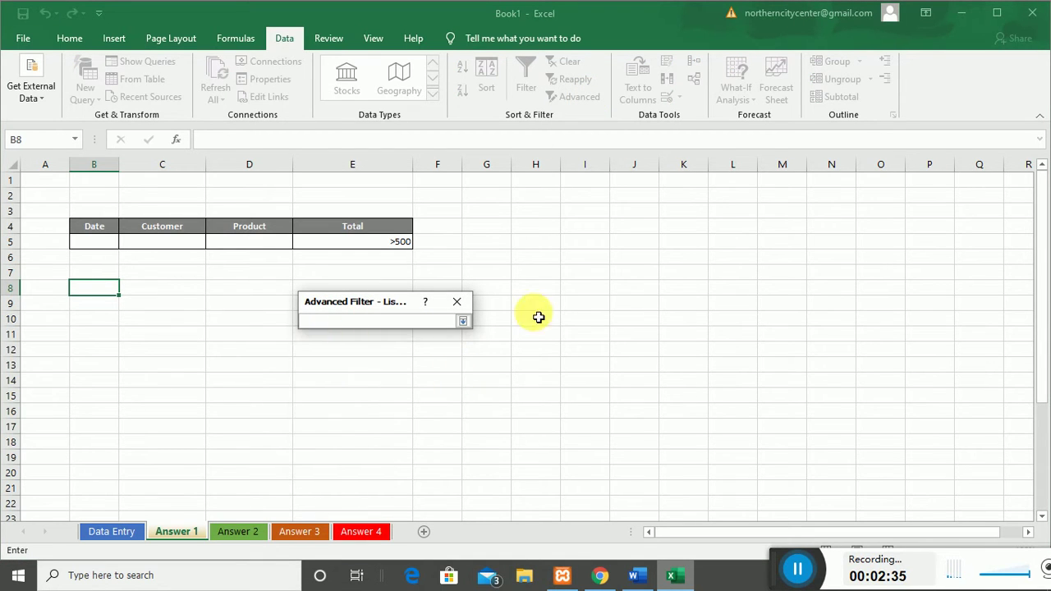
{"action": "left_click", "coordinate": [464, 321]}
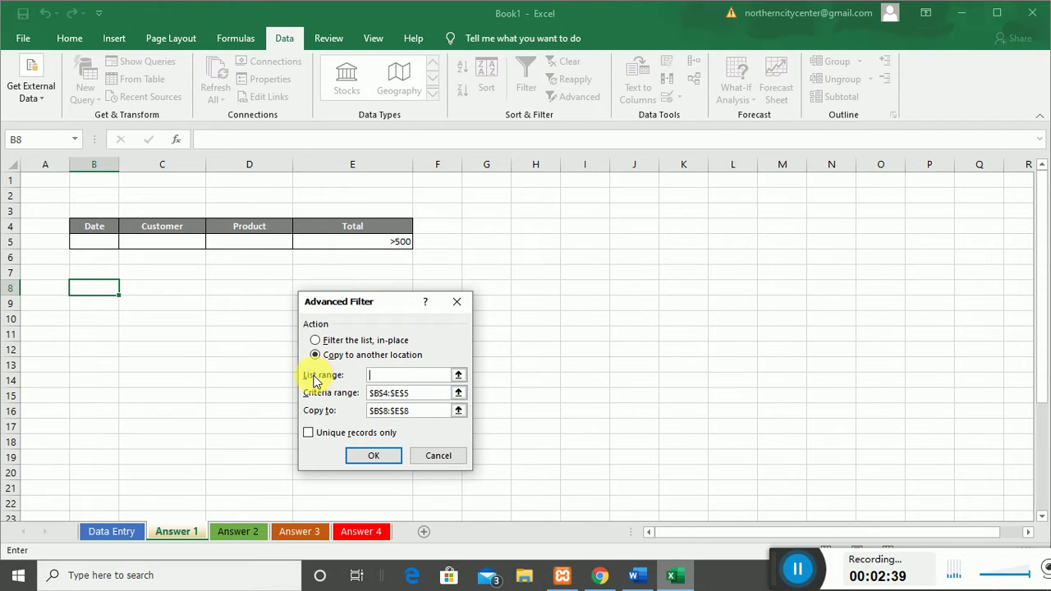
{"action": "left_click", "coordinate": [458, 376]}
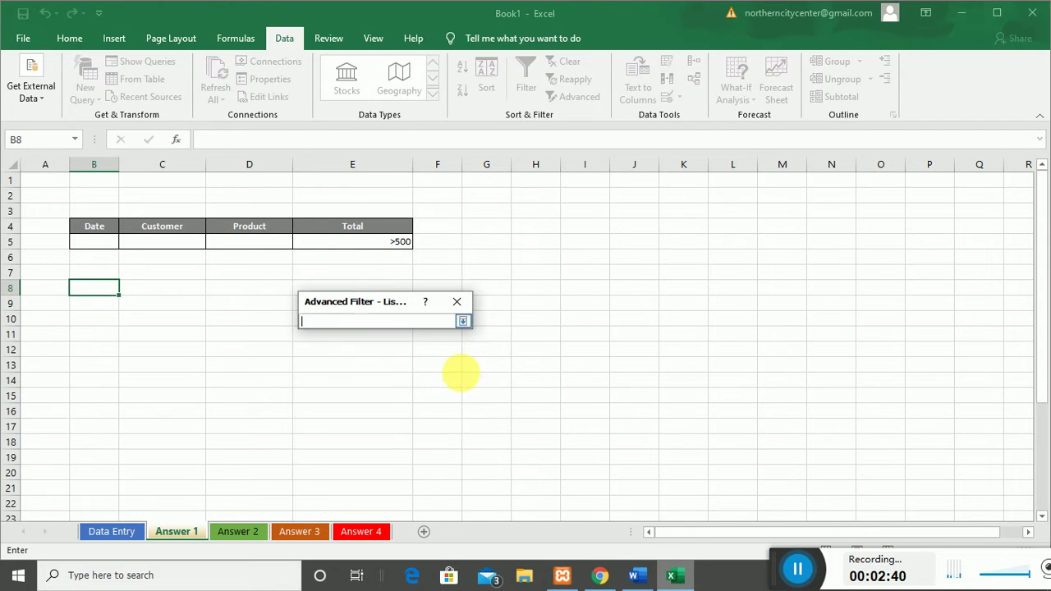
{"action": "left_click", "coordinate": [115, 530]}
{"action": "left_click_drag", "start_coordinate": [94, 241], "coordinate": [421, 427]}
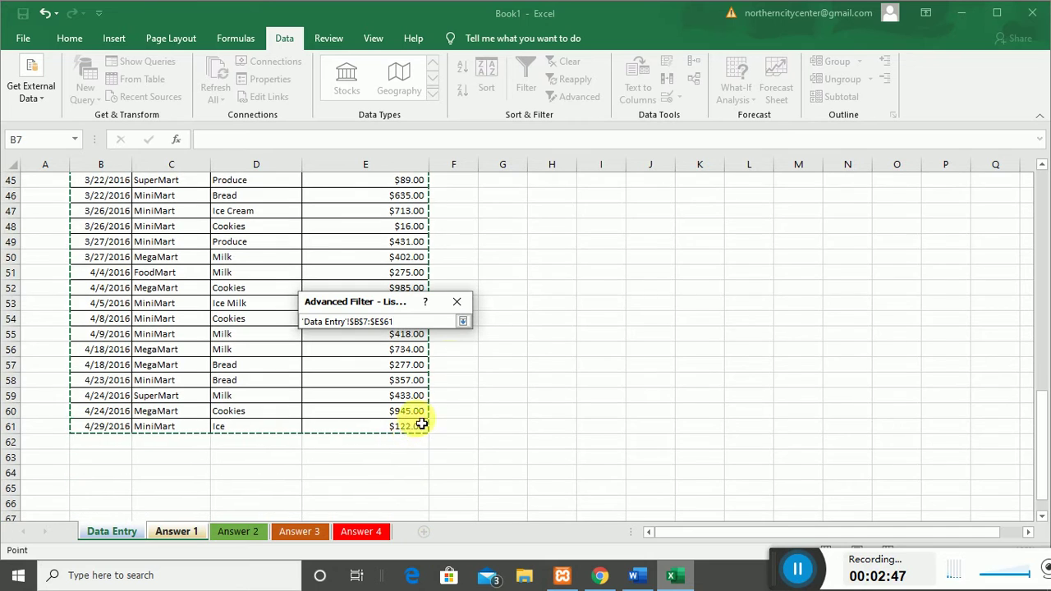
{"action": "left_click", "coordinate": [463, 321]}
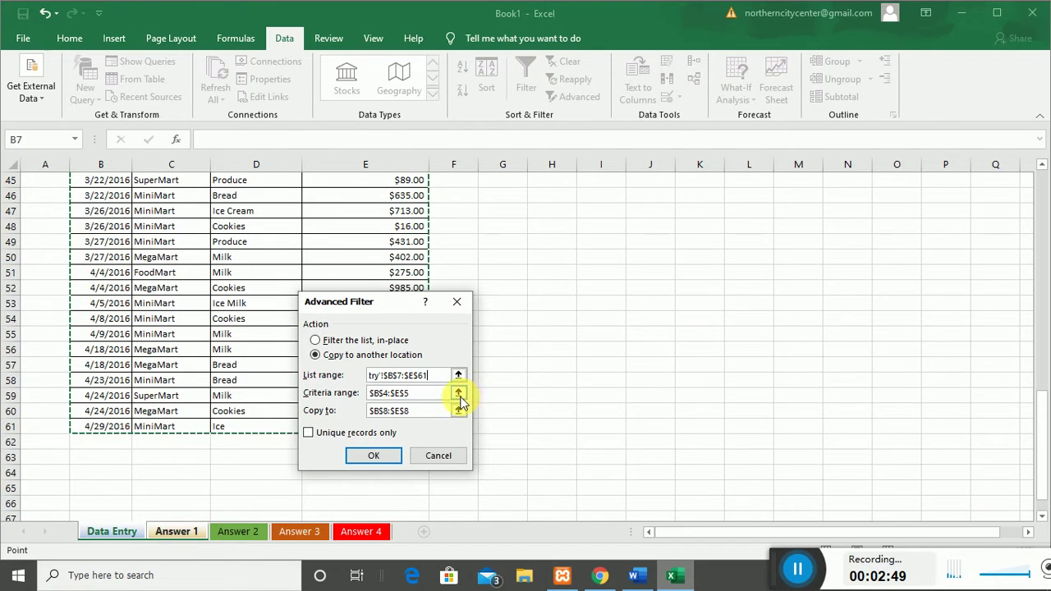
- Set the criteria range to B4:E5 and the copy destination to B8 on Answer 1, and run the filter
{"action": "left_click", "coordinate": [458, 393]}
{"action": "left_click_drag", "start_coordinate": [94, 227], "coordinate": [397, 241]}
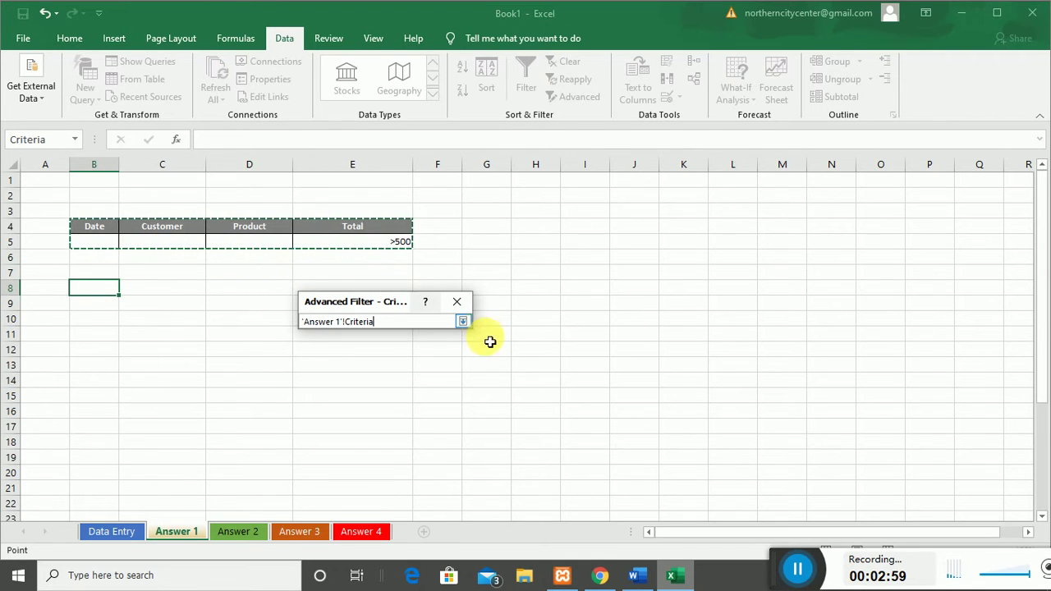
{"action": "left_click", "coordinate": [464, 325]}
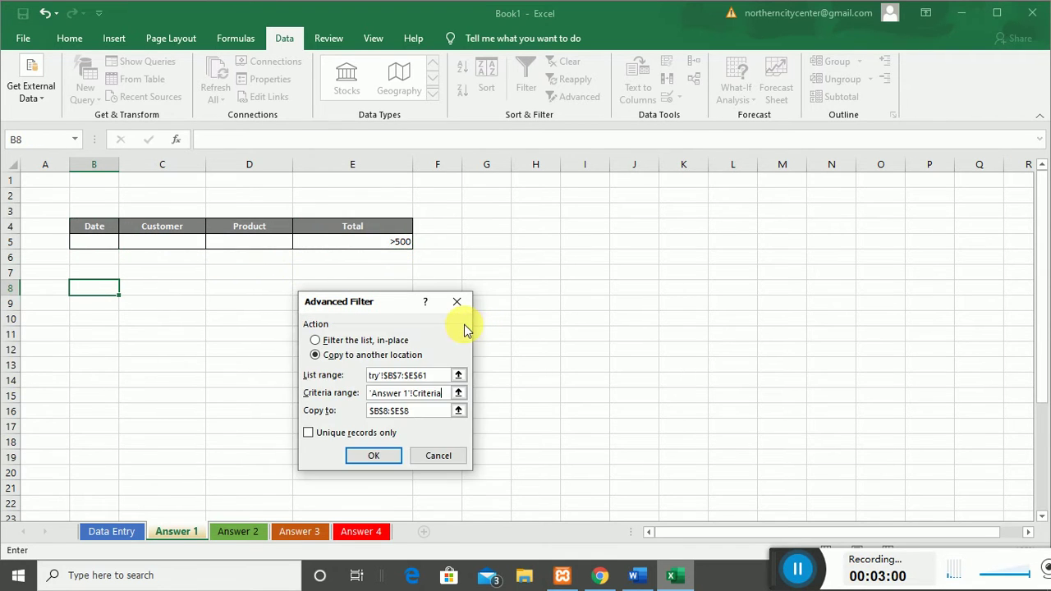
{"action": "left_click", "coordinate": [461, 413]}
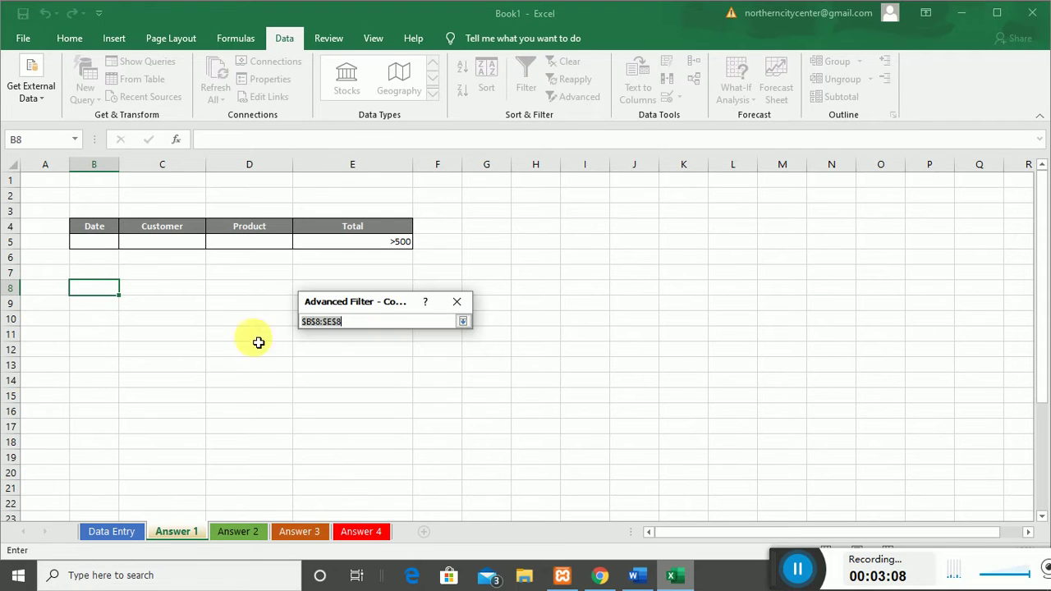
{"action": "left_click", "coordinate": [82, 288]}
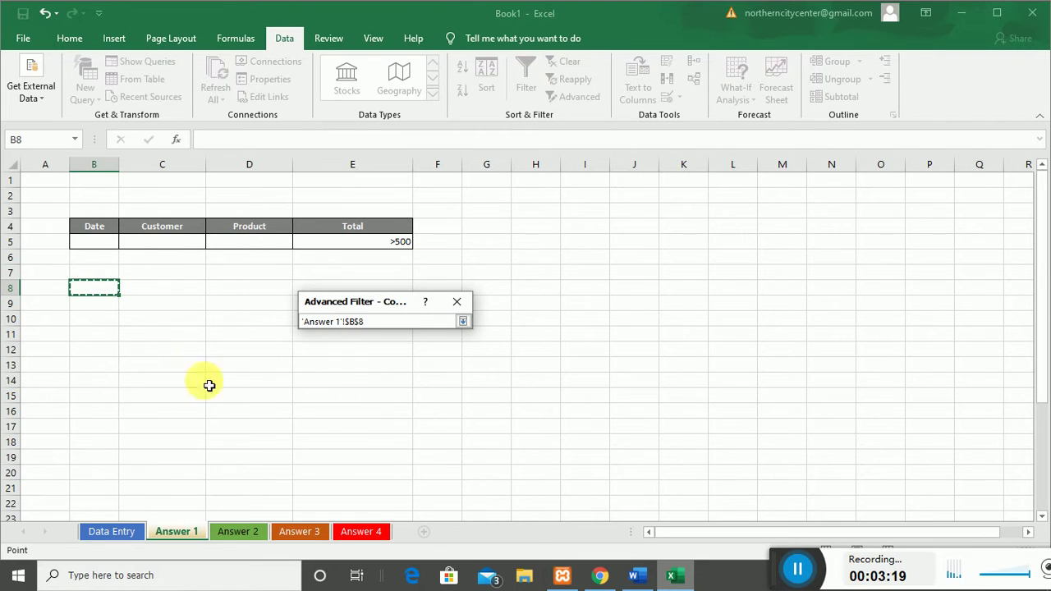
{"action": "left_click", "coordinate": [463, 323]}
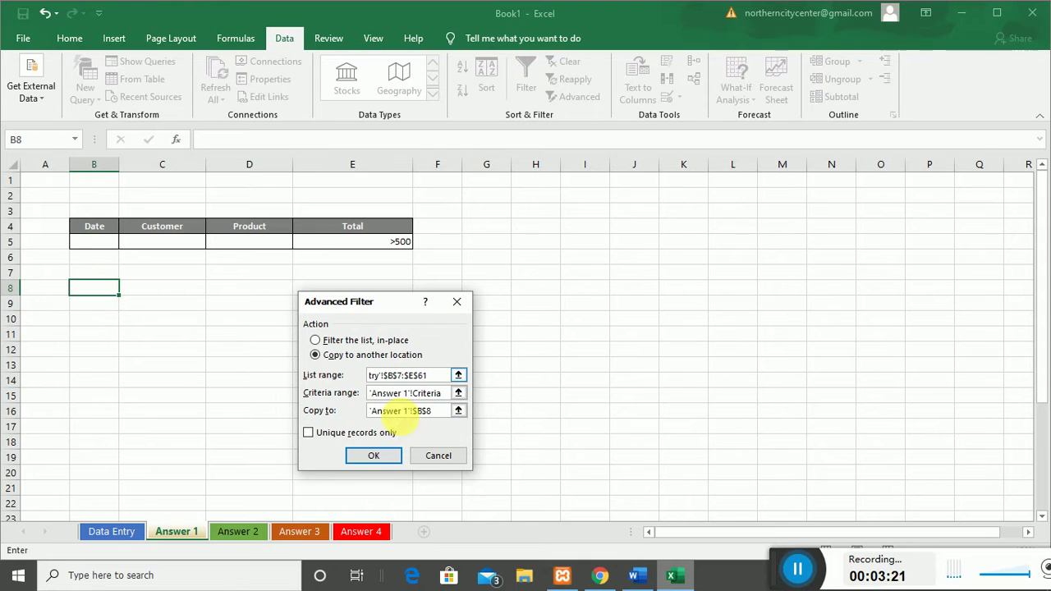
{"action": "left_click", "coordinate": [377, 456]}
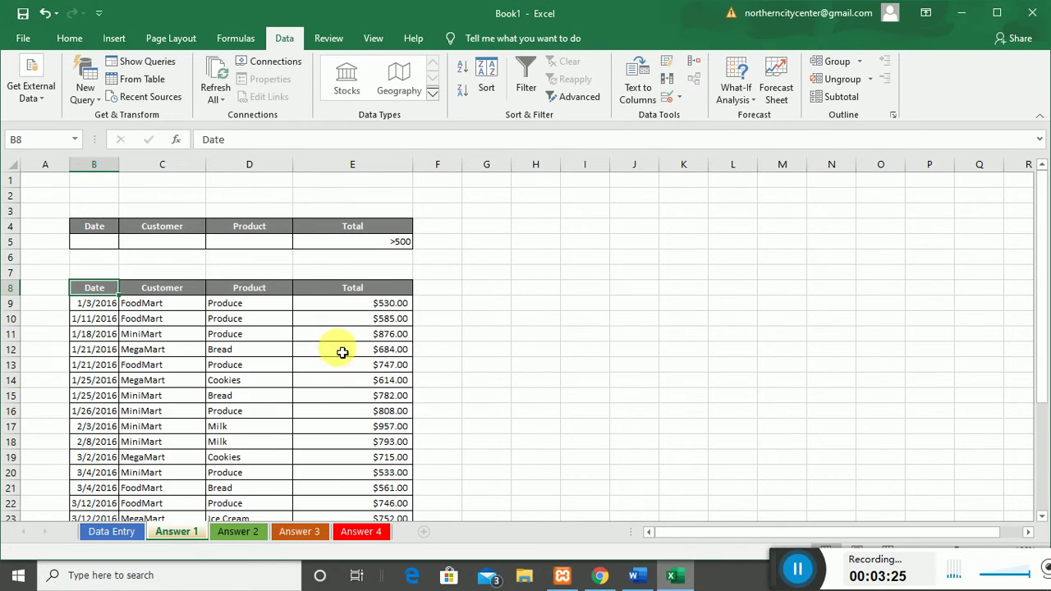
- Review the filtered records on Answer 1 down to the last row and compare them with the criteria range above
{"action": "scroll", "coordinate": [406, 345], "scroll_direction": "down", "scroll_amount": 2}
{"action": "scroll", "coordinate": [416, 386], "scroll_direction": "down", "scroll_amount": 5}
{"action": "scroll", "coordinate": [422, 419], "scroll_direction": "up", "scroll_amount": 7}
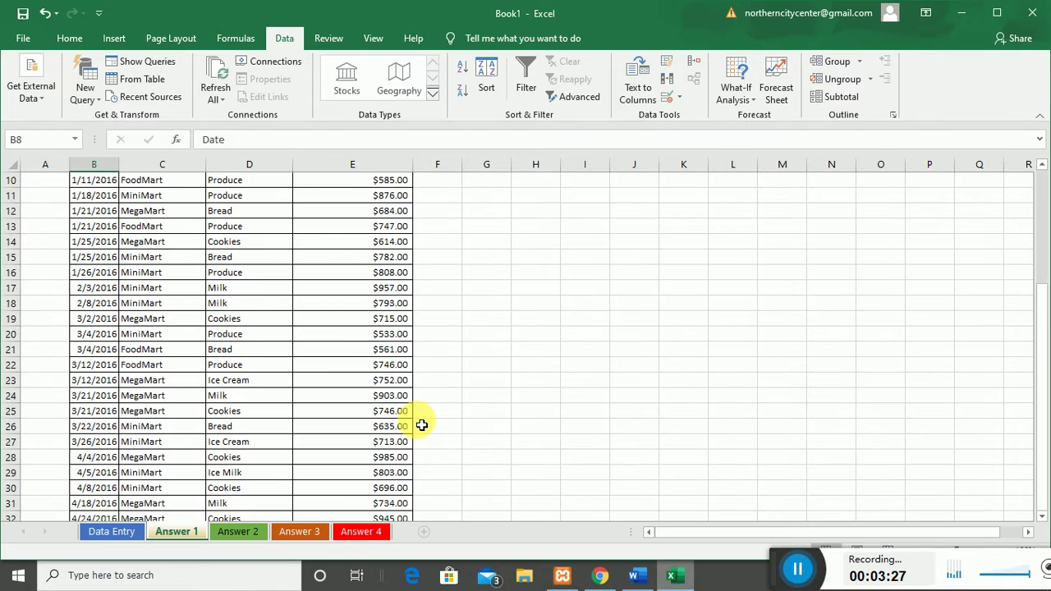
{"action": "scroll", "coordinate": [374, 339], "scroll_direction": "down", "scroll_amount": 7}
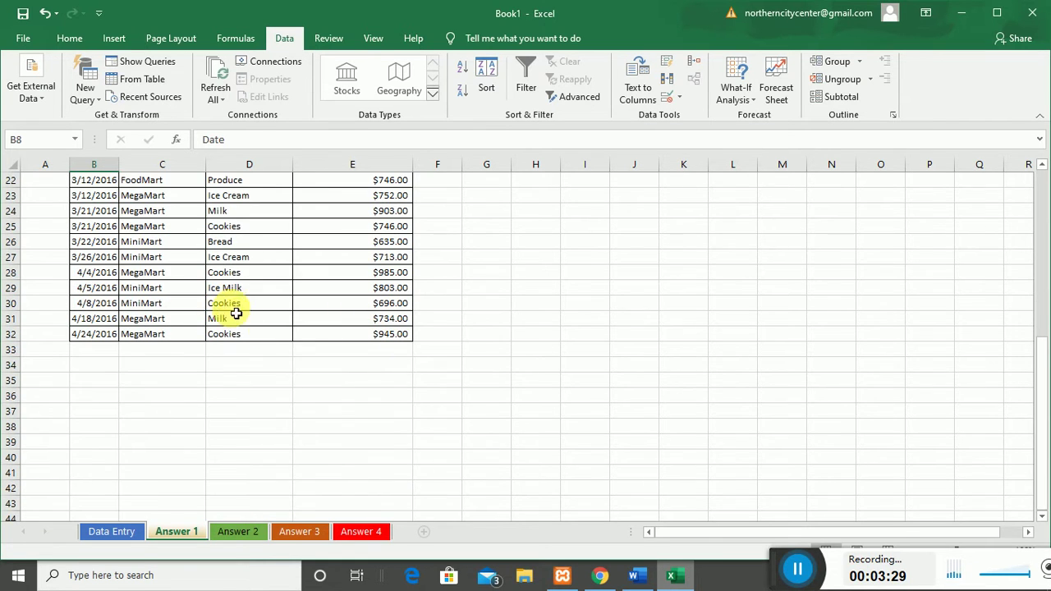
{"action": "scroll", "coordinate": [263, 333], "scroll_direction": "up", "scroll_amount": 7}
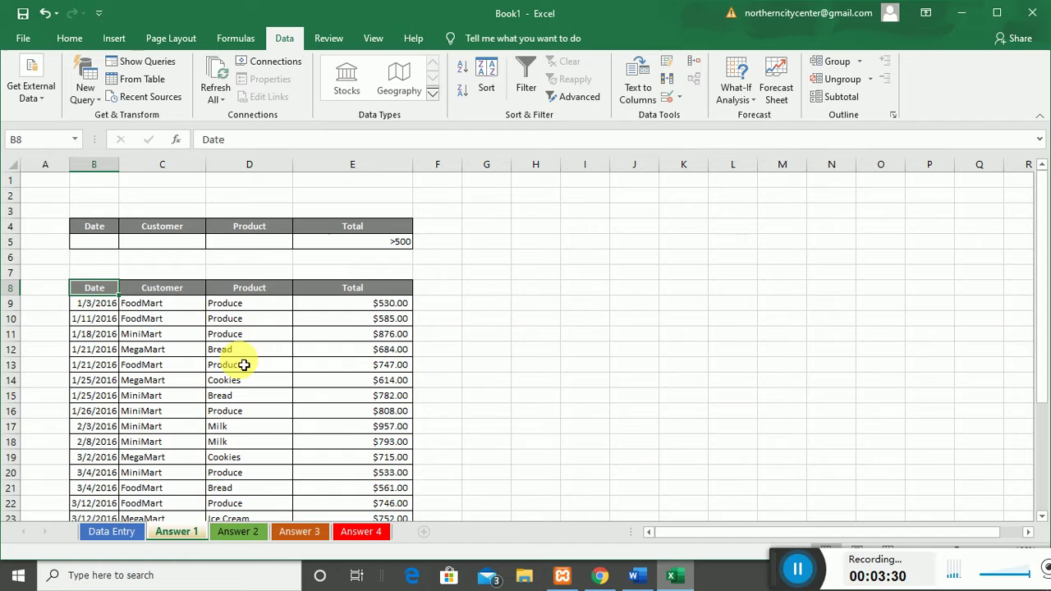
{"action": "left_click", "coordinate": [580, 352]}
{"action": "left_click_drag", "start_coordinate": [96, 231], "coordinate": [436, 244]}
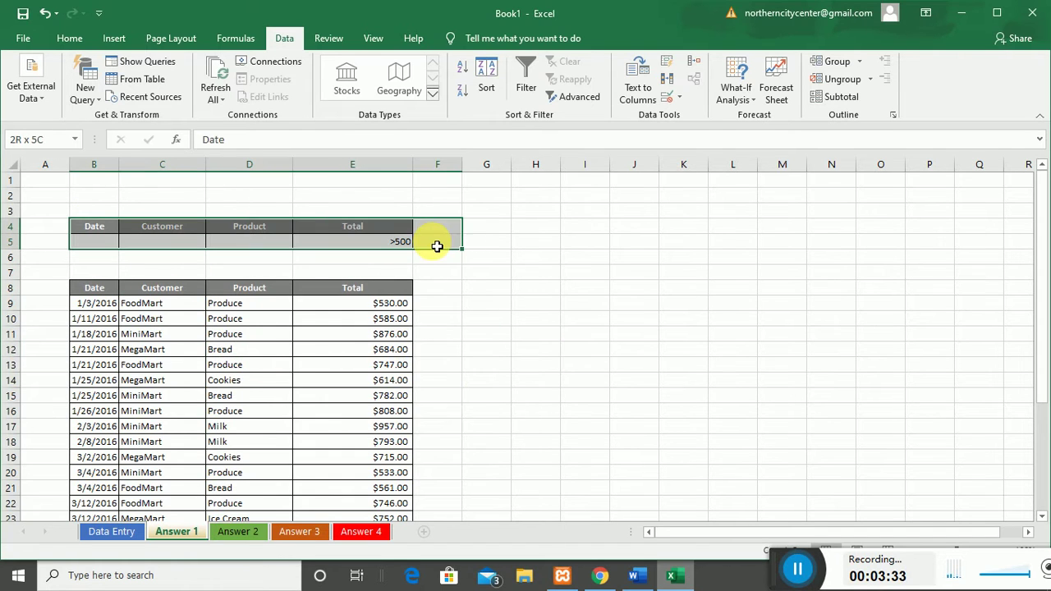
- Change the first Date criterion, cell I15 on the Data Entry sheet, to >=1/20/2016
{"action": "left_click", "coordinate": [131, 530]}
{"action": "scroll", "coordinate": [695, 359], "scroll_direction": "up", "scroll_amount": 11}
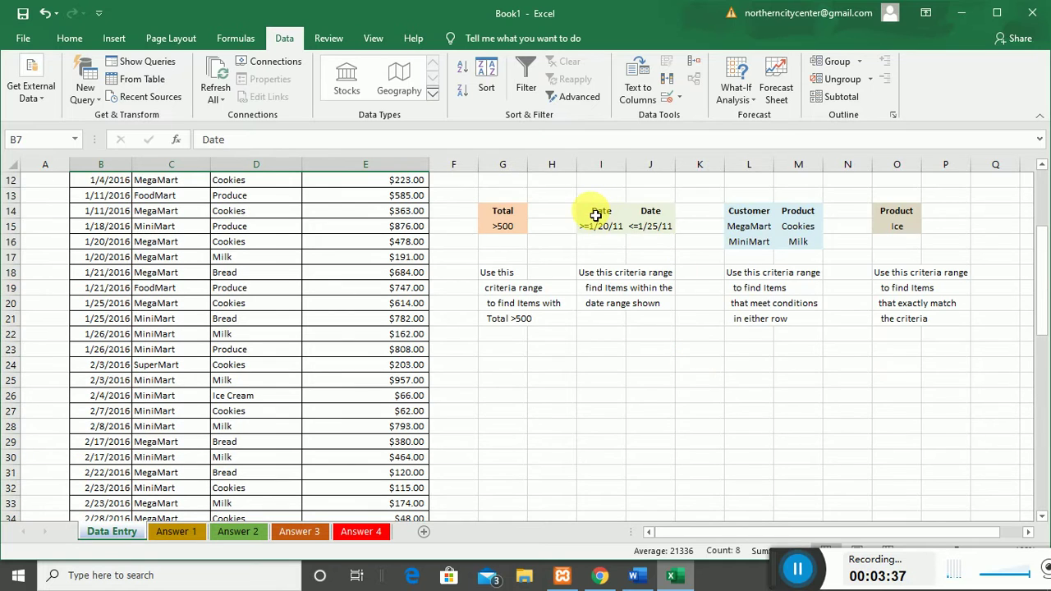
{"action": "left_click_drag", "start_coordinate": [600, 210], "coordinate": [669, 227]}
{"action": "left_click", "coordinate": [615, 234]}
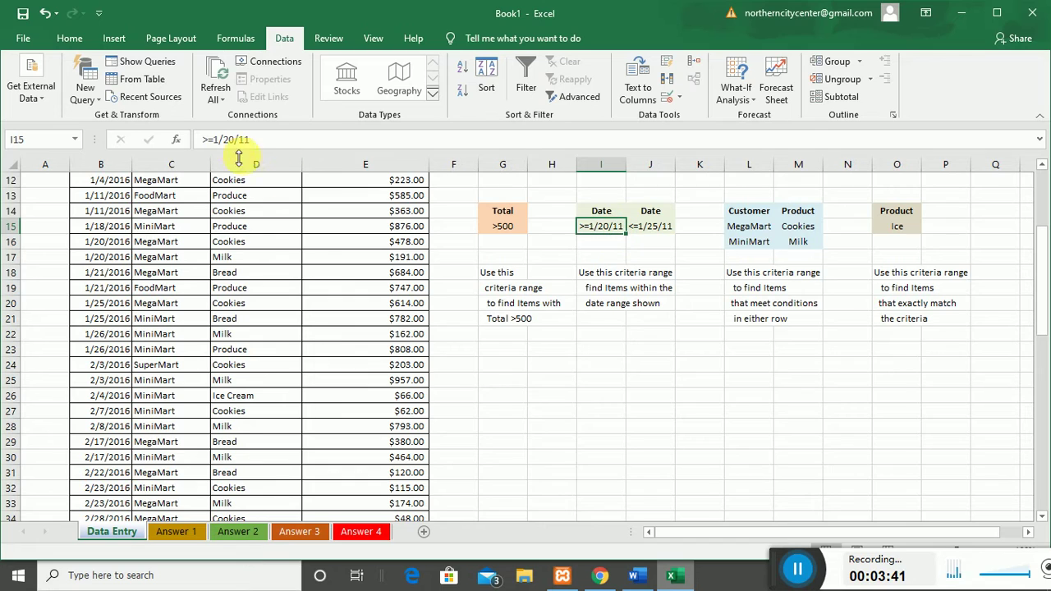
{"action": "left_click_drag", "start_coordinate": [239, 141], "coordinate": [271, 144]}
{"action": "type", "text": "2"}
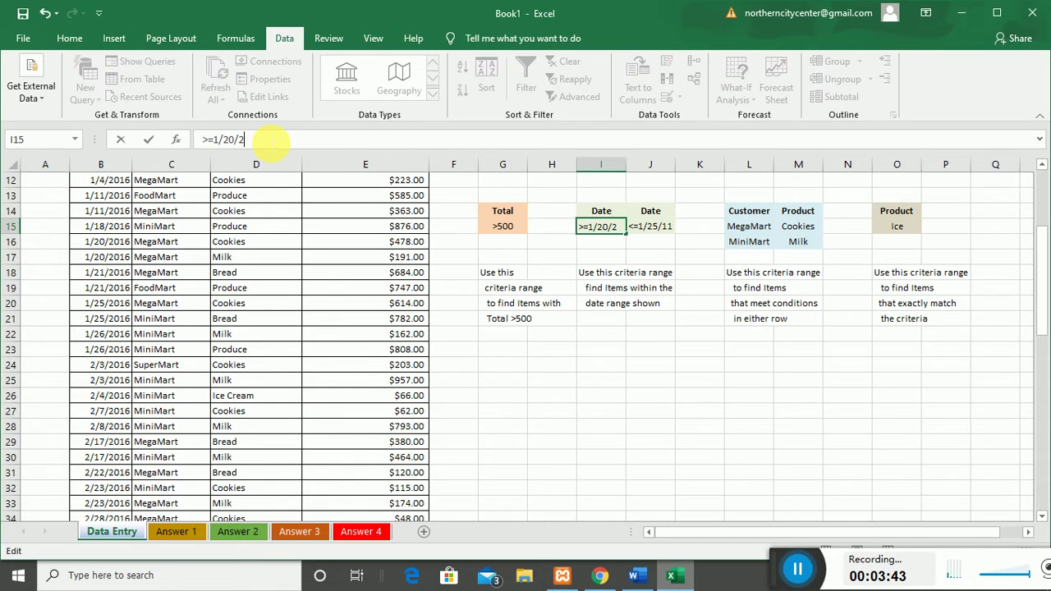
{"action": "type", "text": "016"}
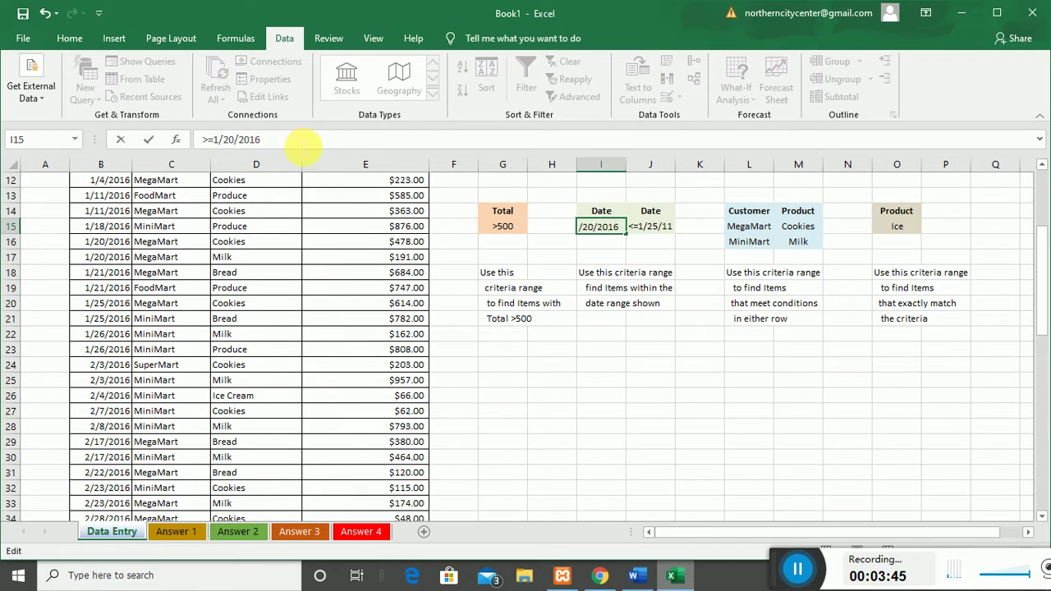
{"action": "key", "text": "Return"}
- Change the second Date criterion in J15 to <=1/25/2016
{"action": "left_click", "coordinate": [651, 225]}
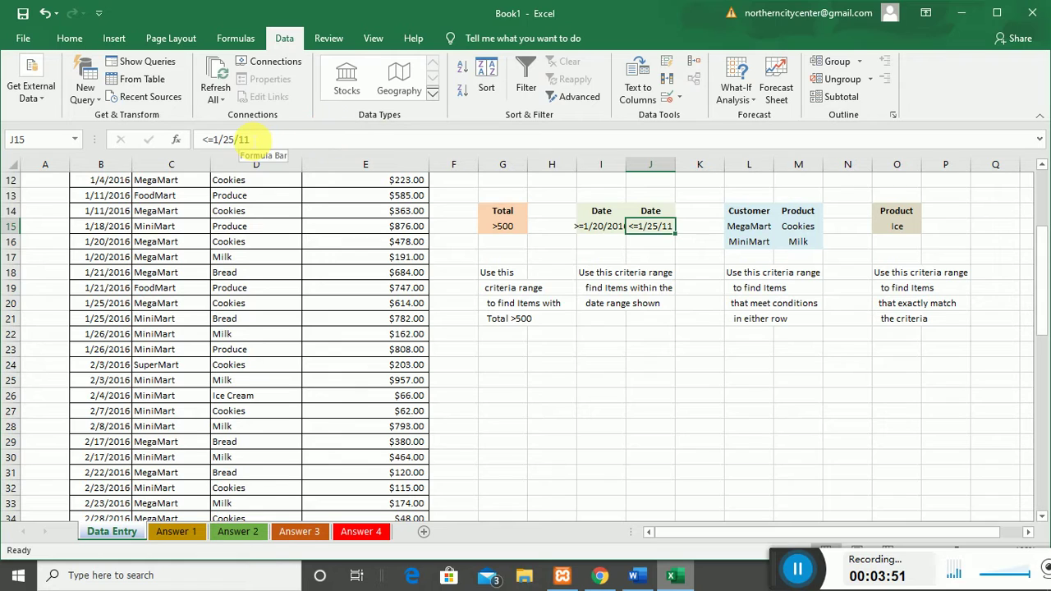
{"action": "double_click", "coordinate": [244, 140]}
{"action": "type", "text": "20"}
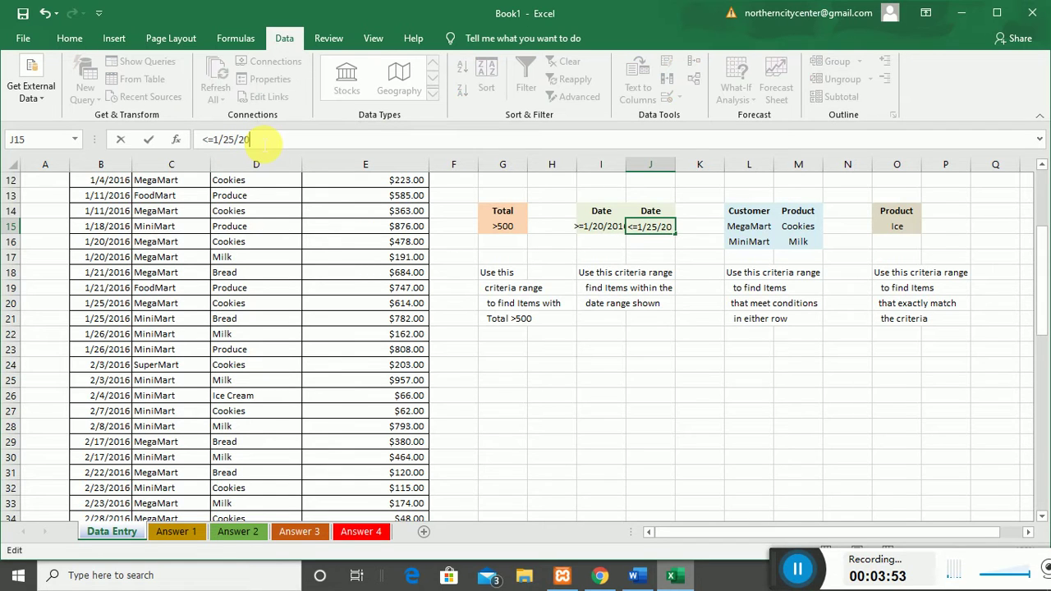
{"action": "type", "text": "16"}
{"action": "key", "text": "Return"}
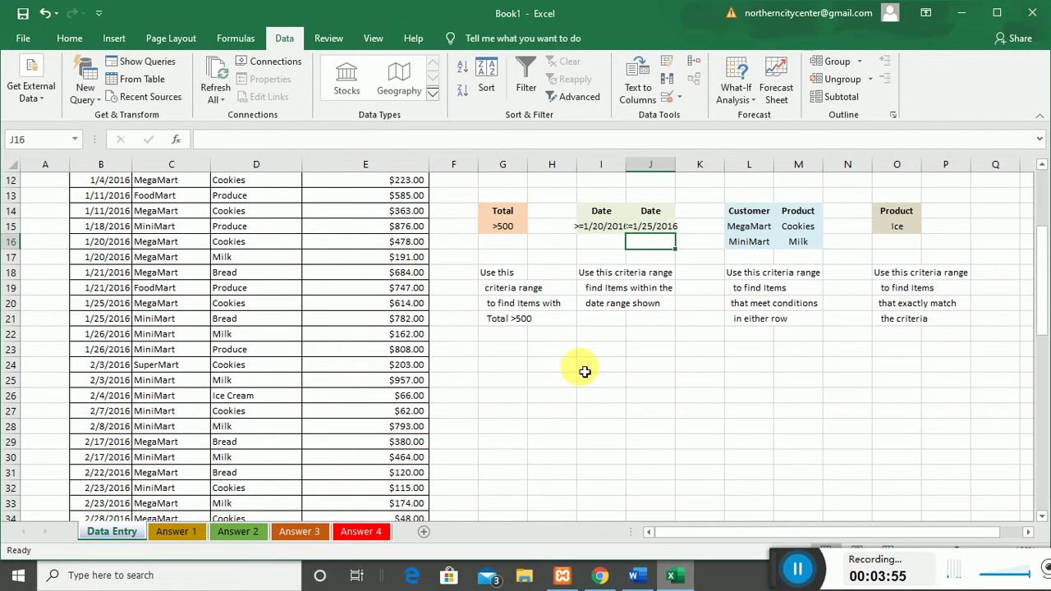
- Copy the sales table's header and first record, B7:E8 on Data Entry, to cell B3 of the Answer 2 sheet
{"action": "left_click_drag", "start_coordinate": [598, 212], "coordinate": [663, 228]}
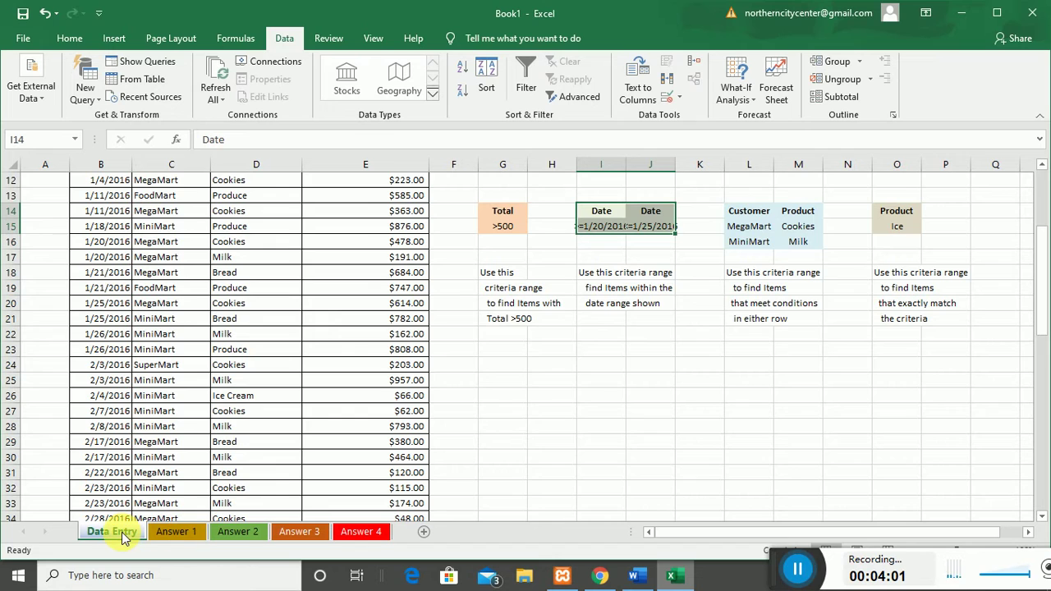
{"action": "scroll", "coordinate": [201, 378], "scroll_direction": "up", "scroll_amount": 4}
{"action": "left_click_drag", "start_coordinate": [102, 308], "coordinate": [383, 329]}
{"action": "right_click", "coordinate": [324, 316]}
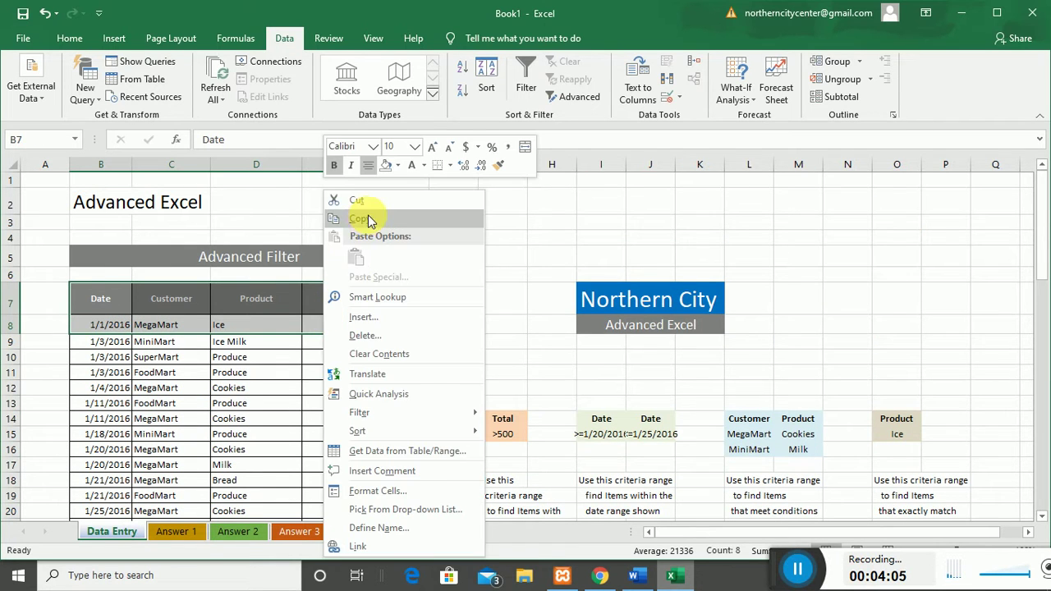
{"action": "left_click", "coordinate": [361, 218]}
{"action": "left_click", "coordinate": [238, 531]}
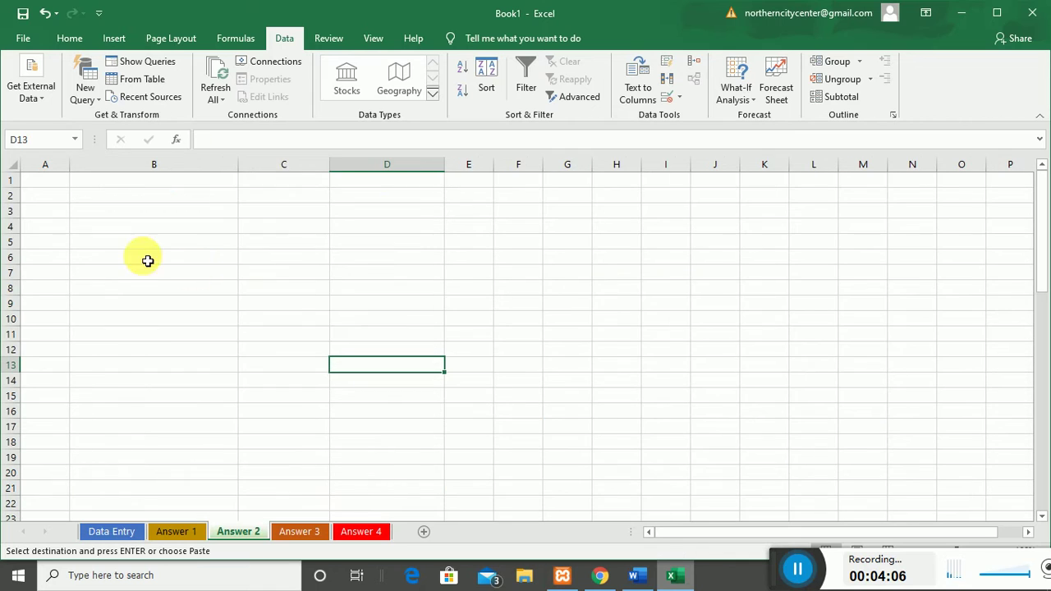
{"action": "left_click", "coordinate": [101, 216]}
{"action": "right_click", "coordinate": [98, 217]}
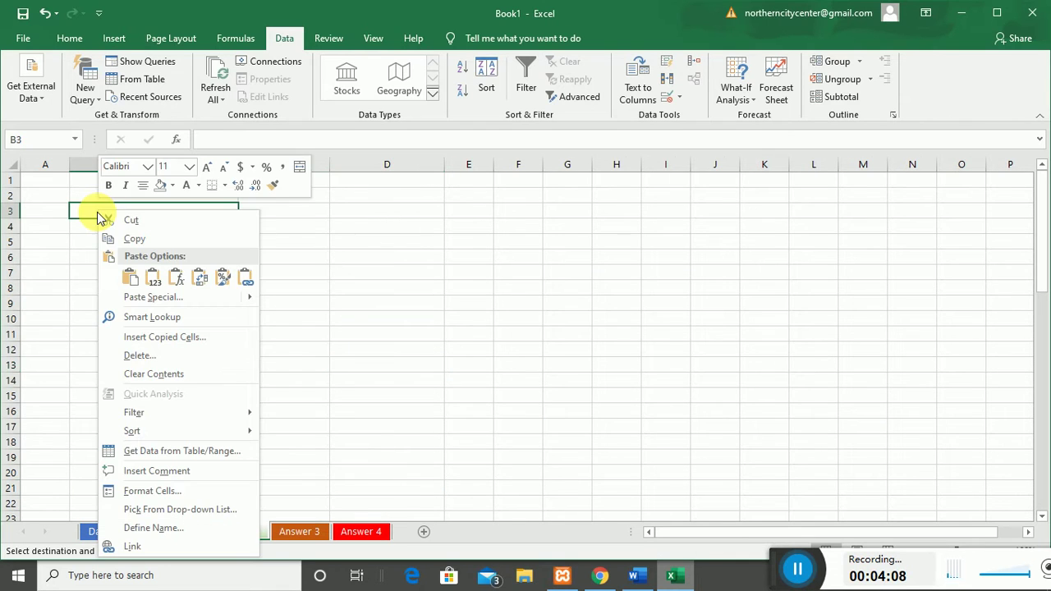
{"action": "left_click", "coordinate": [129, 278]}
{"action": "left_click", "coordinate": [215, 289]}
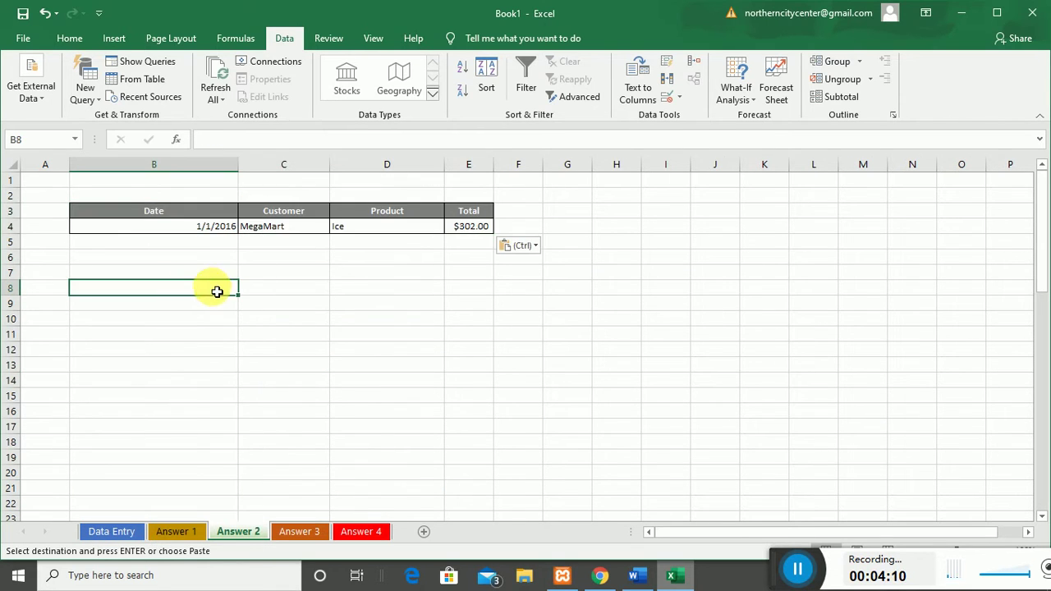
- Move the Customer, Product and Total cells C3:E4 on Answer 2 one column over to D3:F4
{"action": "left_click", "coordinate": [201, 228]}
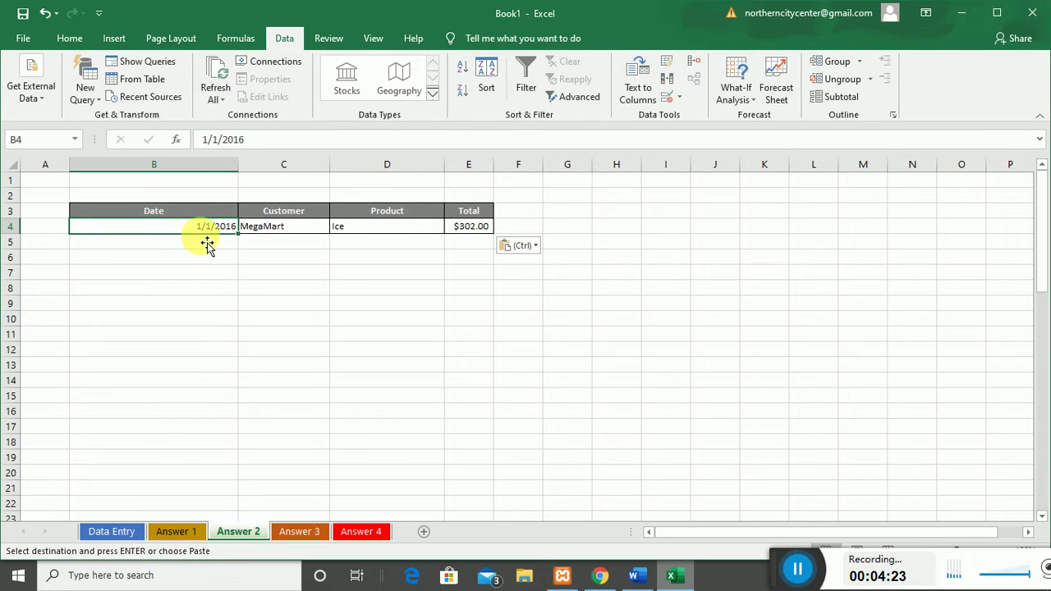
{"action": "left_click", "coordinate": [129, 539]}
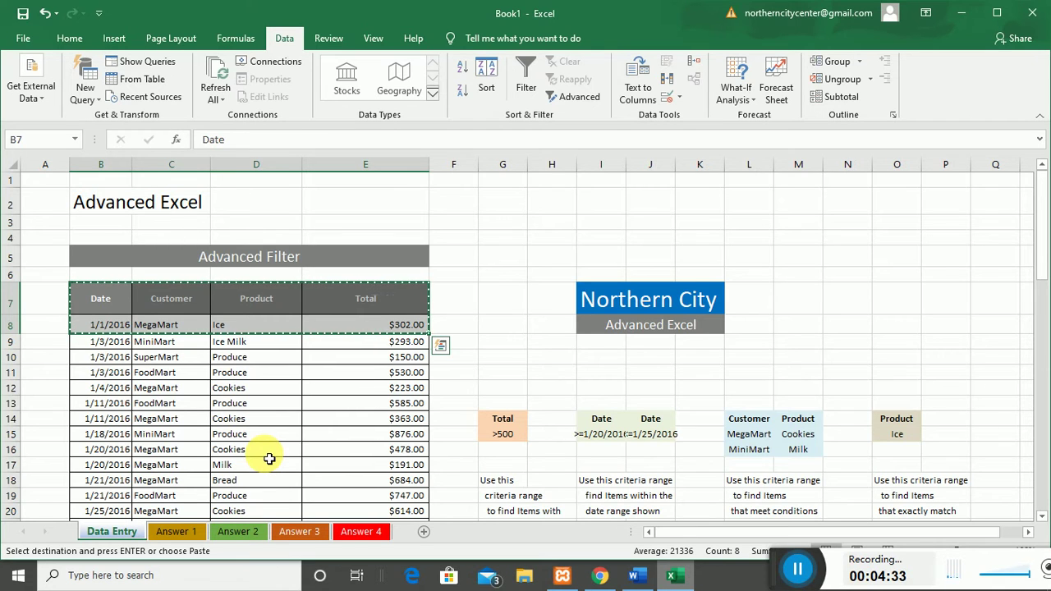
{"action": "left_click", "coordinate": [250, 532]}
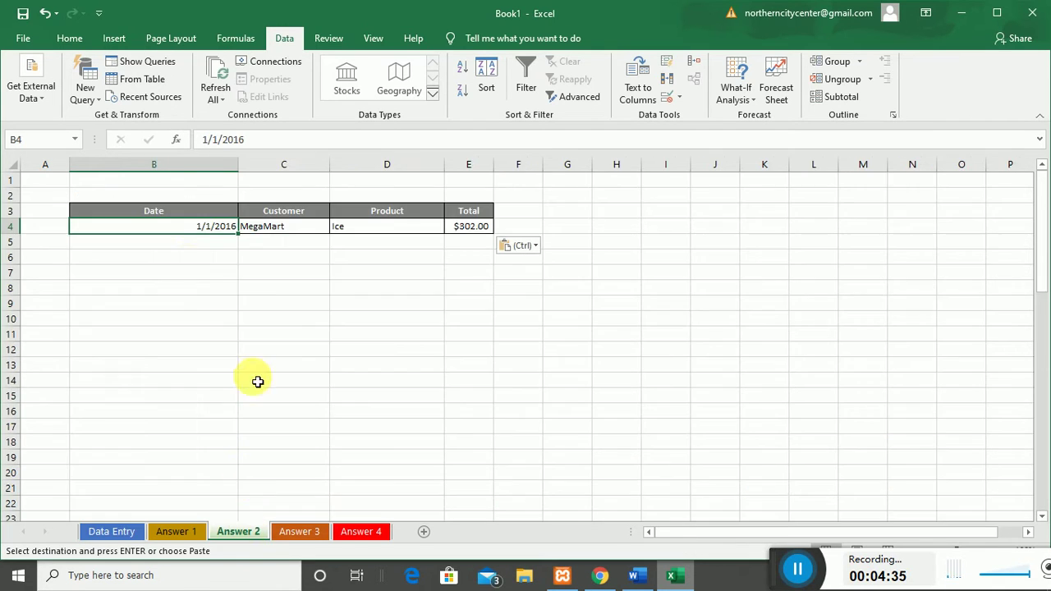
{"action": "left_click", "coordinate": [206, 258]}
{"action": "left_click_drag", "start_coordinate": [284, 211], "coordinate": [485, 234]}
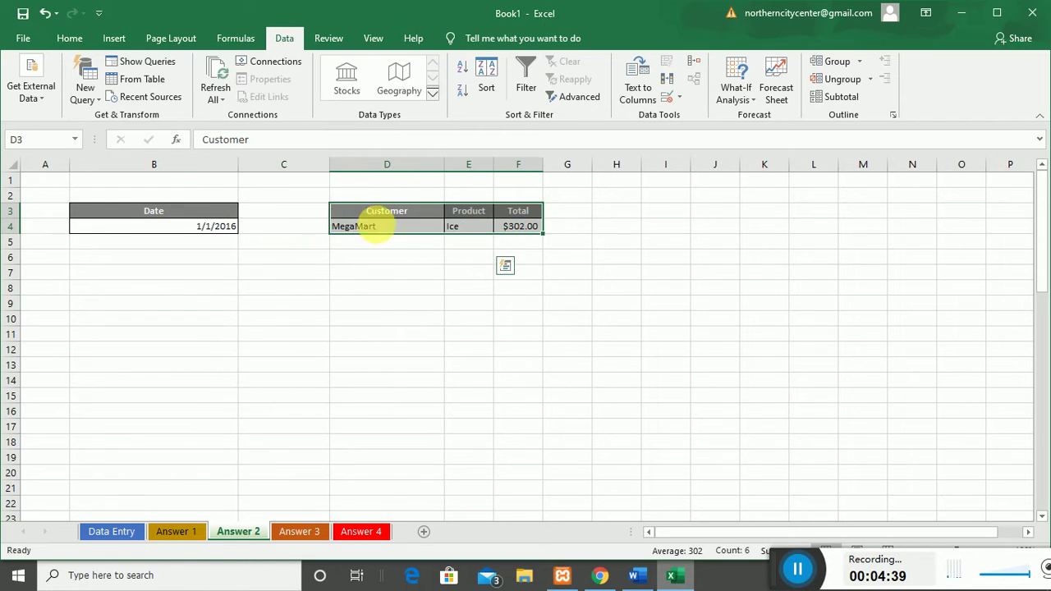
- Enter the header Date in cell C3, next to the existing Date header
{"action": "left_click", "coordinate": [295, 211]}
{"action": "type", "text": "Da"}
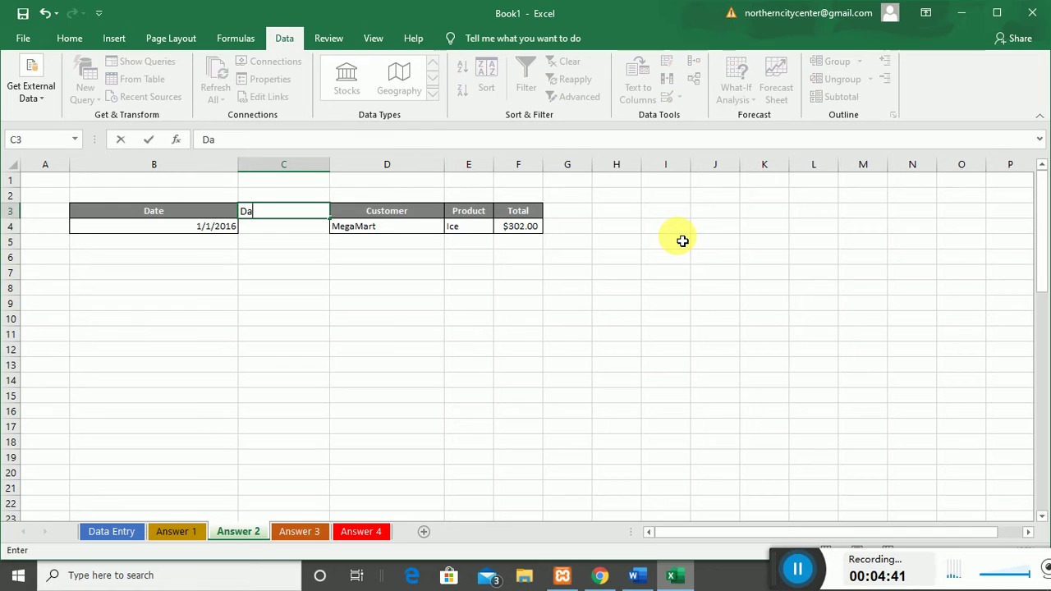
{"action": "type", "text": "te"}
{"action": "key", "text": "Return"}
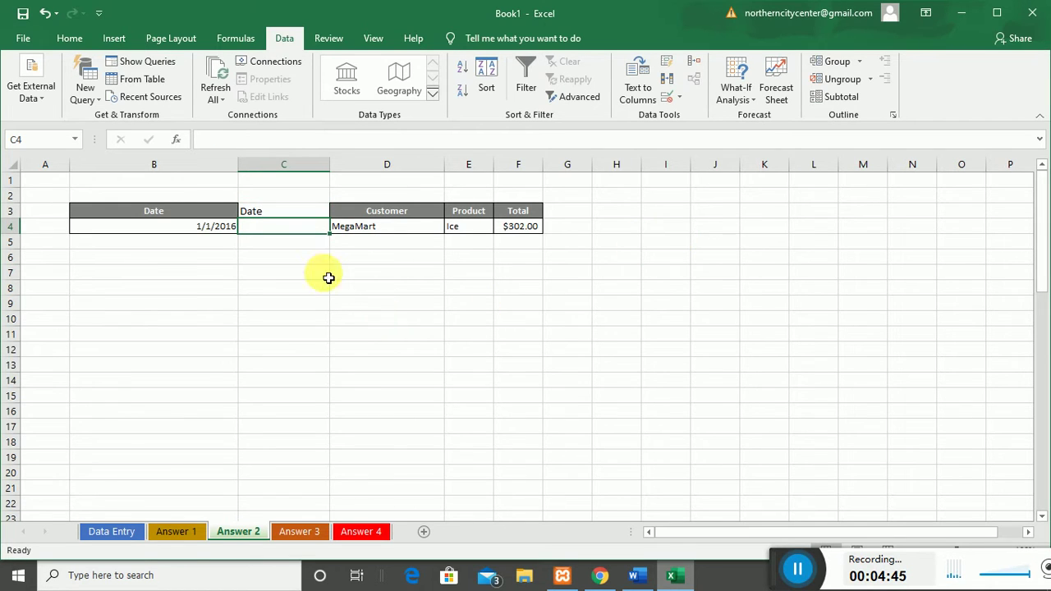
- Write the explanatory note "if( AND( condition 1, condition 2), true, false)" in cell B1 above the date headers
{"action": "left_click_drag", "start_coordinate": [181, 216], "coordinate": [290, 232]}
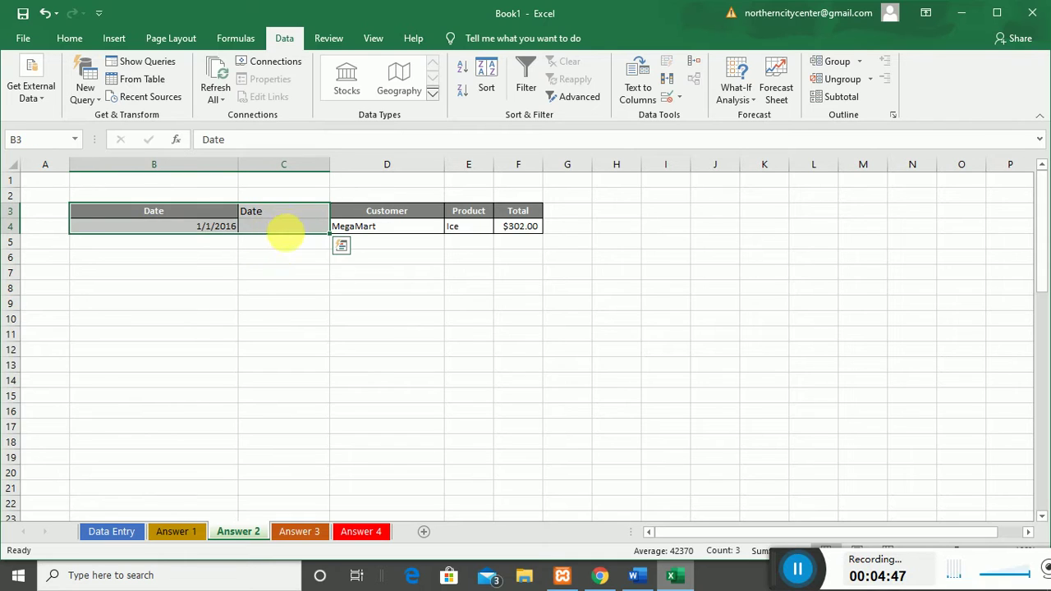
{"action": "left_click", "coordinate": [192, 216]}
{"action": "left_click_drag", "start_coordinate": [192, 228], "coordinate": [295, 229]}
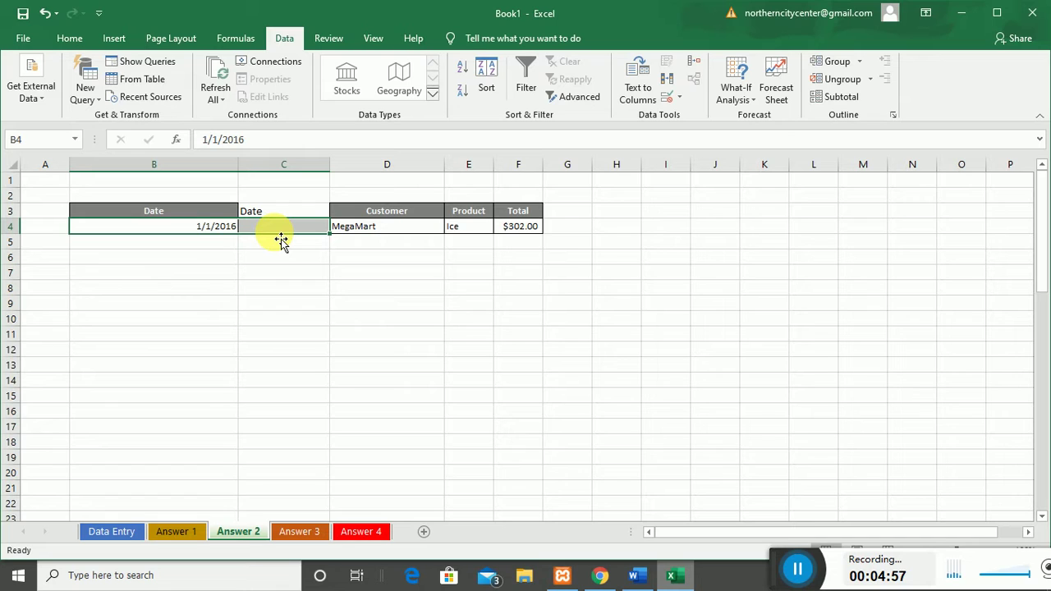
{"action": "left_click", "coordinate": [205, 181]}
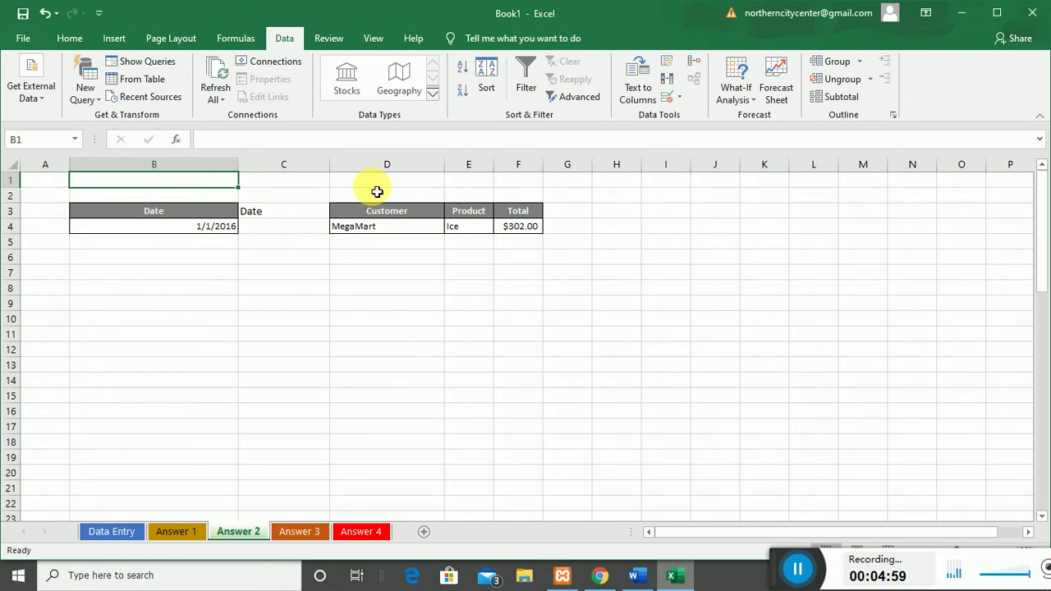
{"action": "type", "text": "if"}
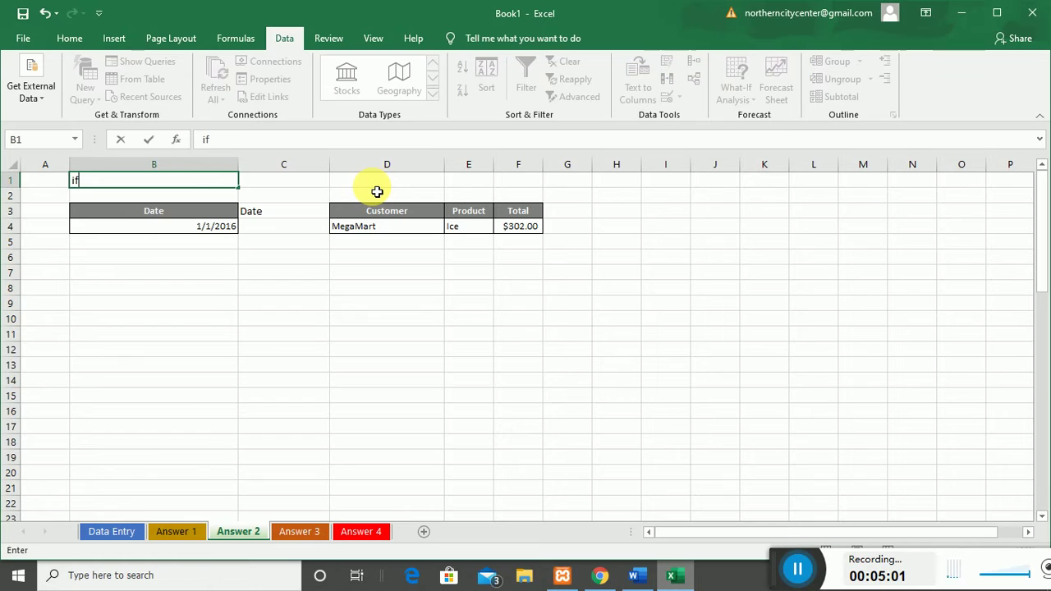
{"action": "type", "text": "( AND("}
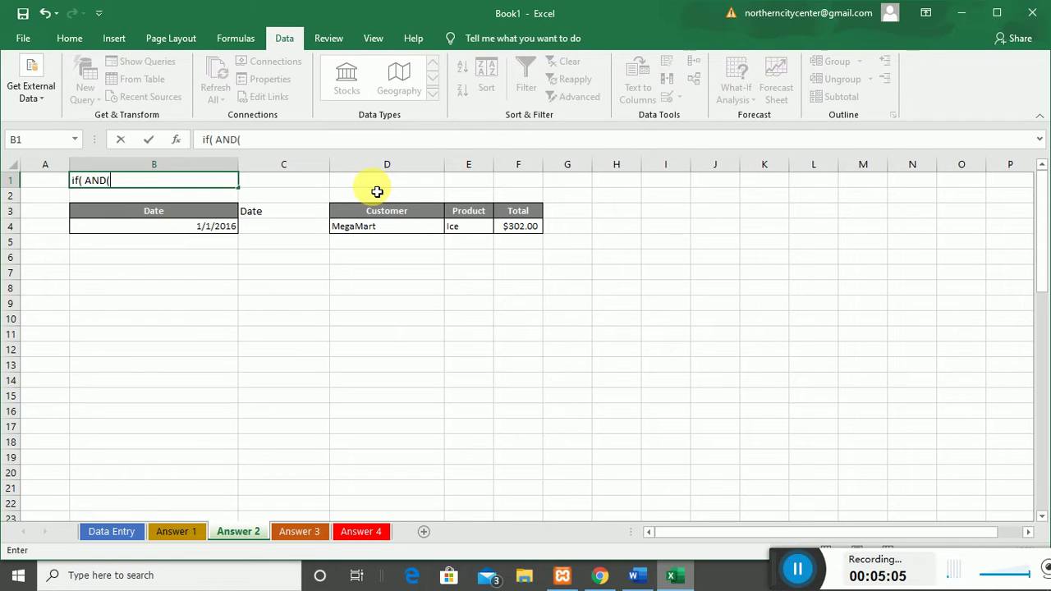
{"action": "type", "text": " conditi"}
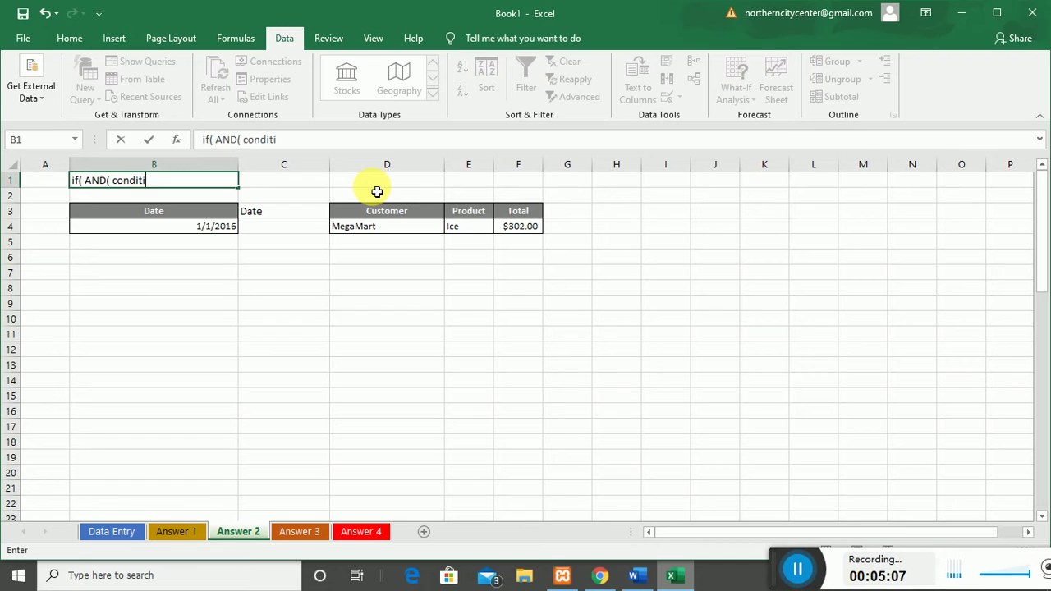
{"action": "type", "text": "on 1, condition "}
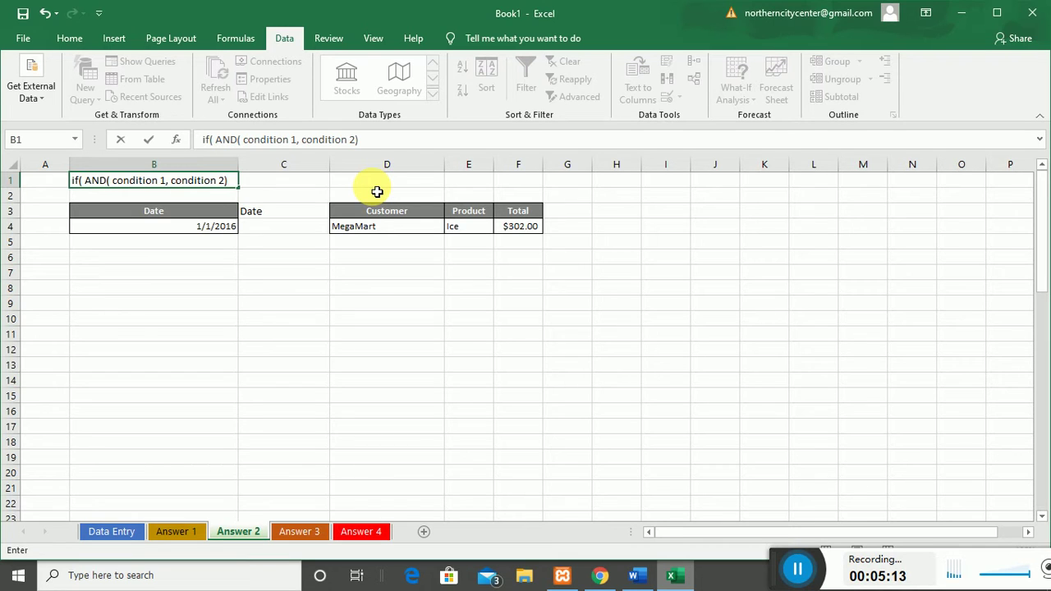
{"action": "type", "text": "2), true, false"}
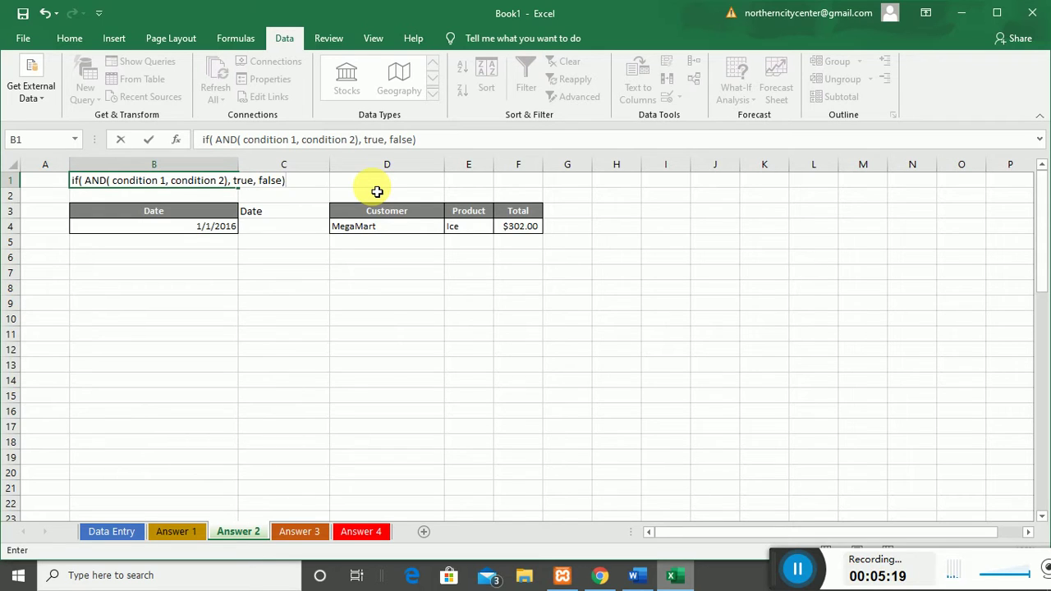
{"action": "type", "text": ")"}
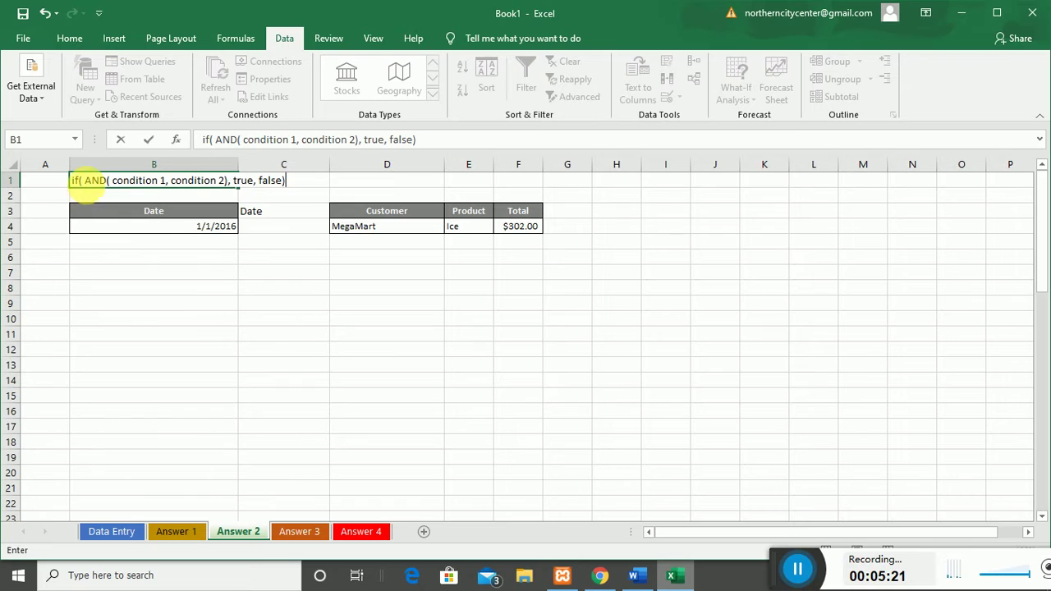
{"action": "left_click_drag", "start_coordinate": [112, 180], "coordinate": [226, 184]}
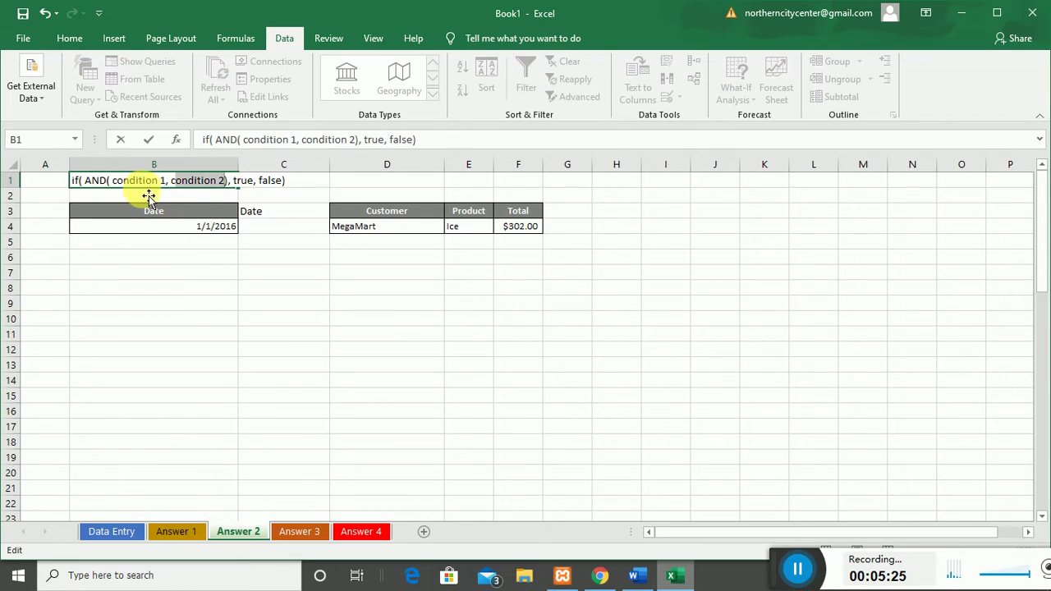
- Change the date in cell B4, under the first Date header, to 1/20/2016
{"action": "left_click", "coordinate": [212, 229]}
{"action": "left_click_drag", "start_coordinate": [221, 148], "coordinate": [213, 146]}
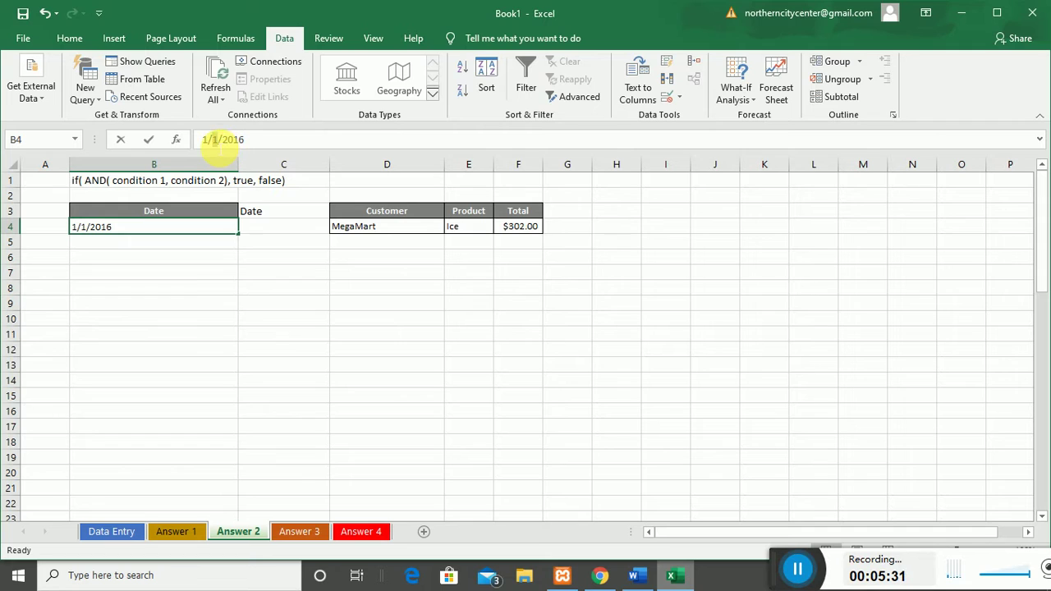
{"action": "type", "text": "20"}
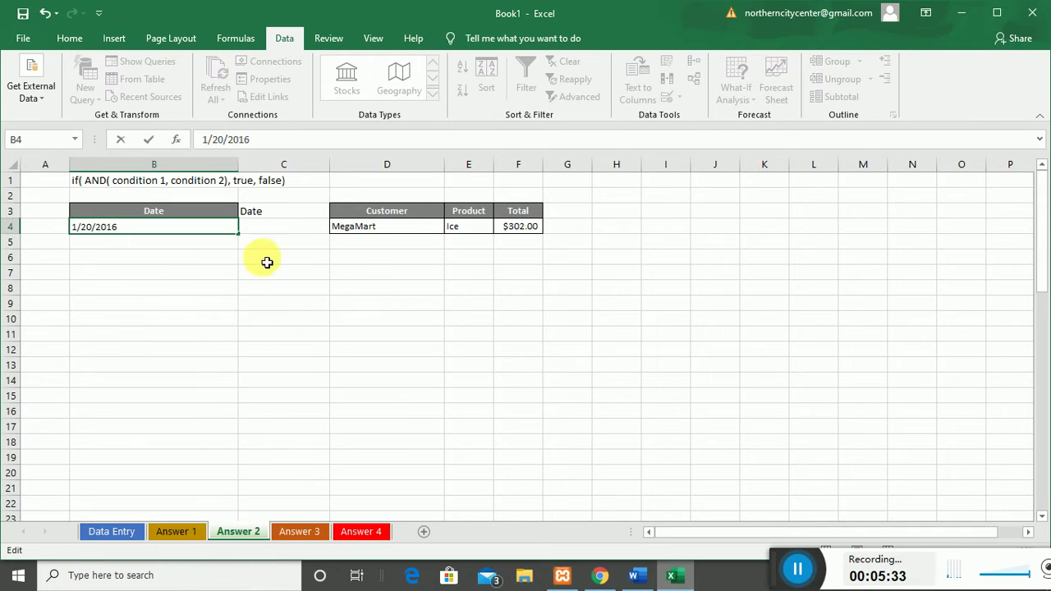
{"action": "left_click", "coordinate": [271, 302]}
- Enter 1/25/2016 in cell C4, under the second Date header
{"action": "left_click", "coordinate": [266, 236]}
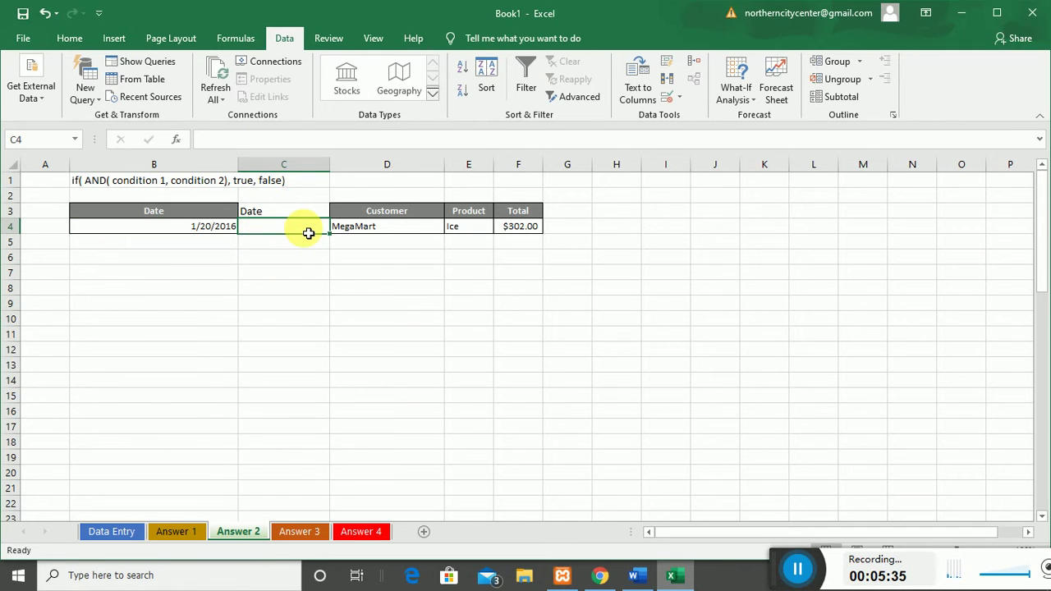
{"action": "type", "text": "1/25/2016"}
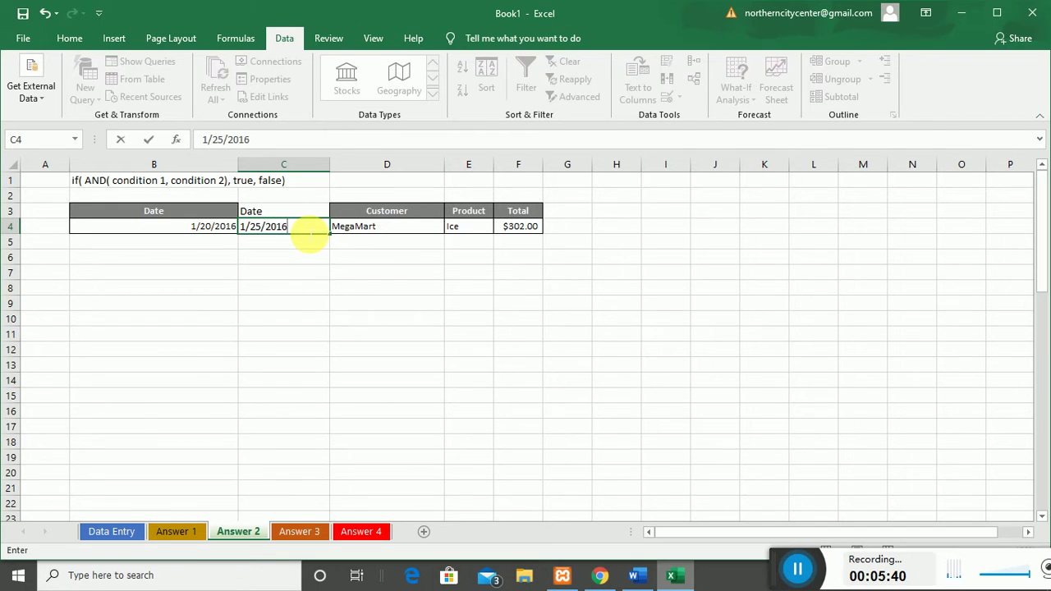
{"action": "left_click", "coordinate": [291, 291]}
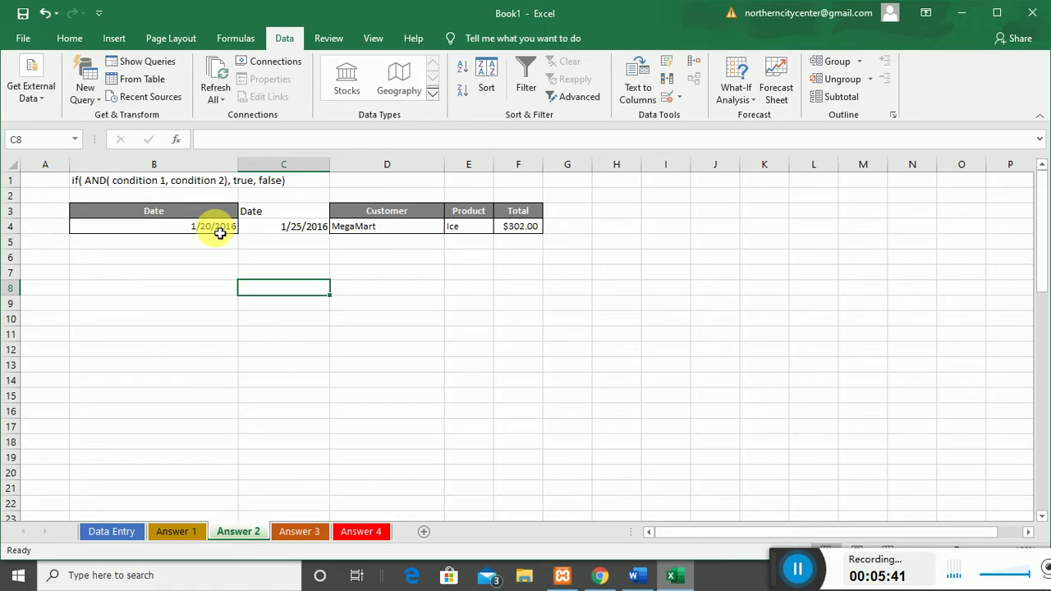
- Examine the dates in B4 and C4 as the two conditions of the AND note in B1
{"action": "left_click_drag", "start_coordinate": [218, 230], "coordinate": [320, 231]}
{"action": "left_click", "coordinate": [273, 243]}
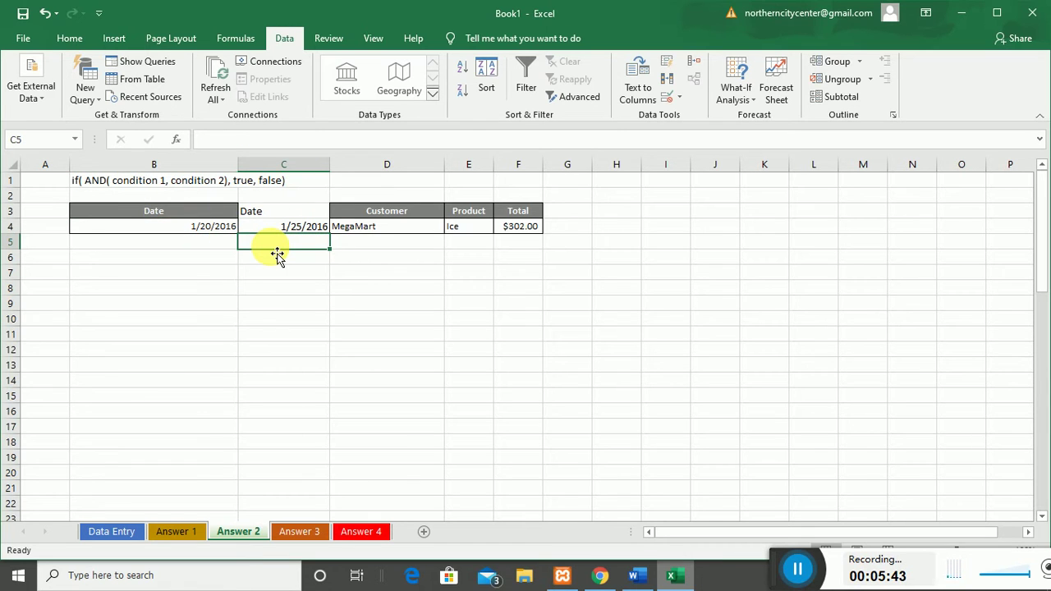
{"action": "left_click_drag", "start_coordinate": [207, 228], "coordinate": [279, 229]}
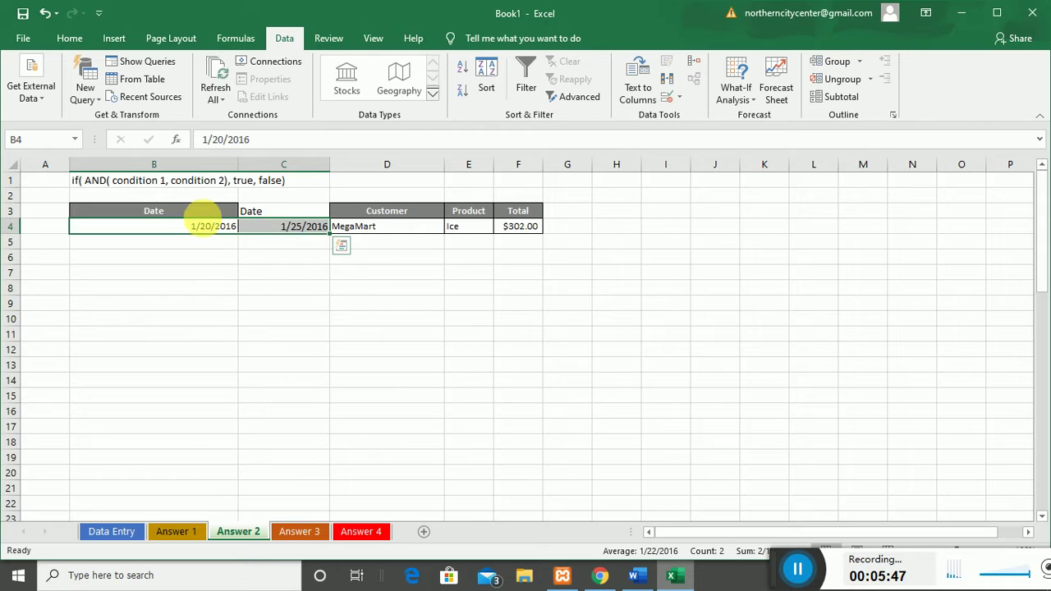
{"action": "left_click", "coordinate": [215, 231]}
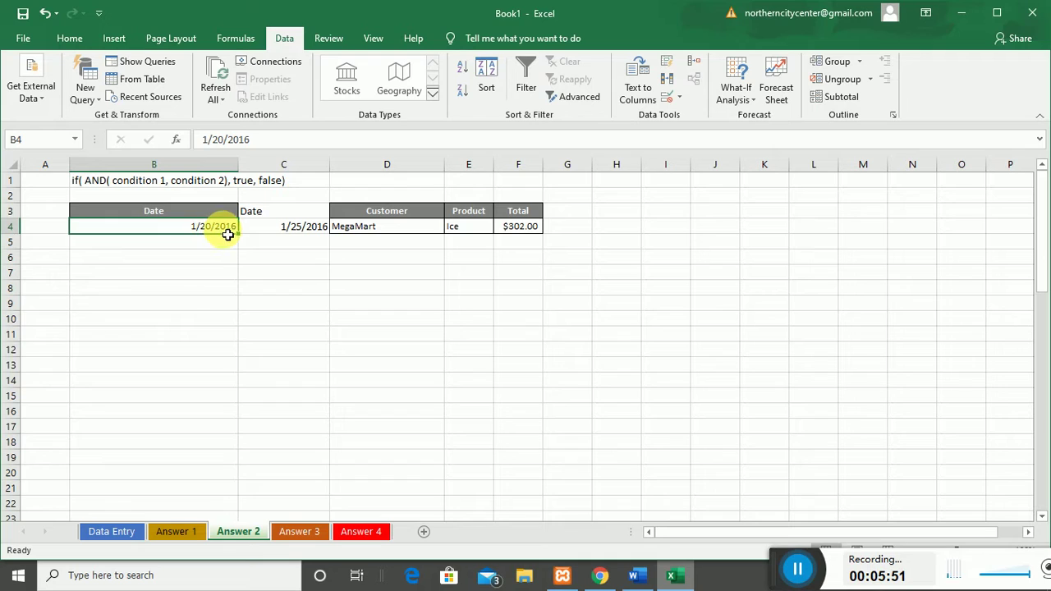
{"action": "left_click", "coordinate": [280, 234]}
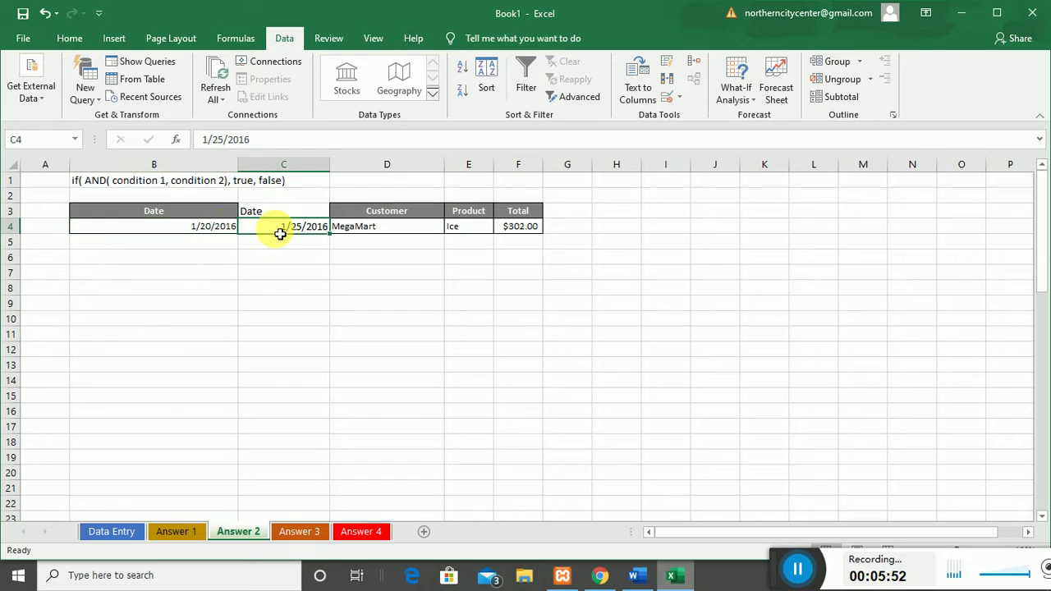
{"action": "left_click", "coordinate": [205, 244]}
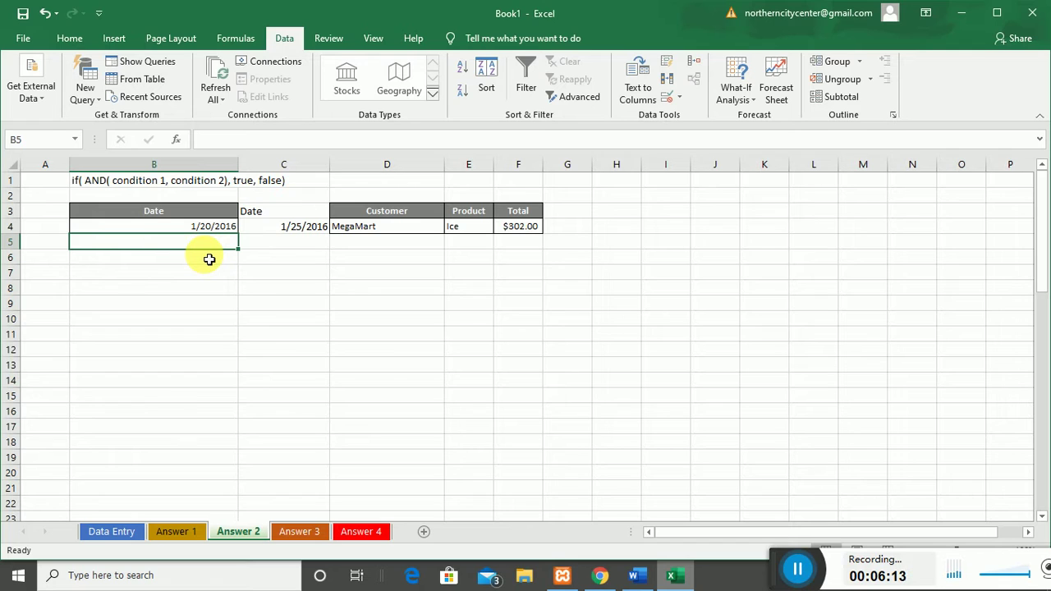
{"action": "left_click", "coordinate": [212, 229]}
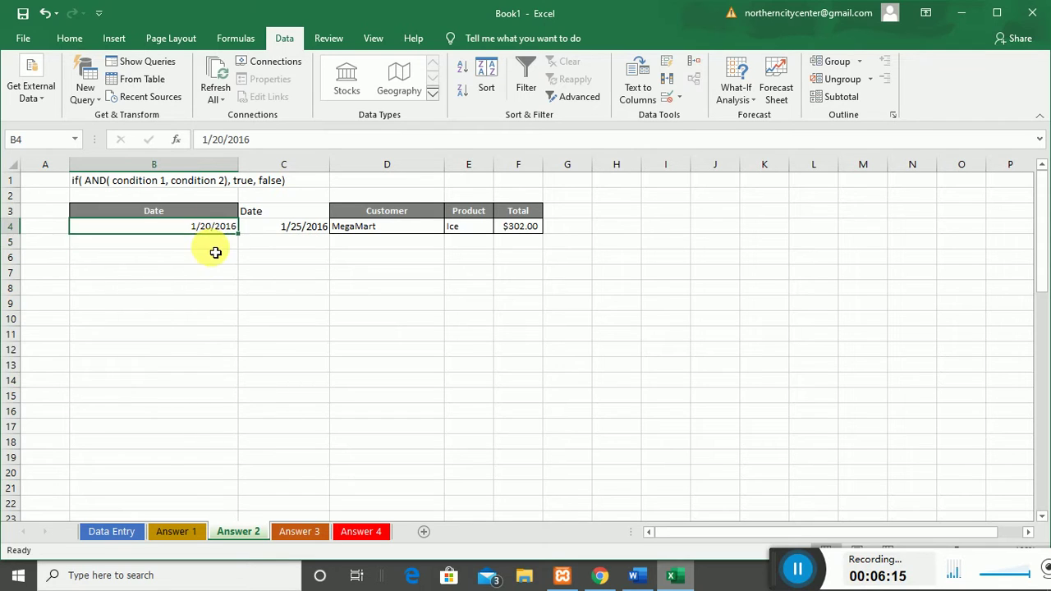
{"action": "left_click", "coordinate": [196, 243]}
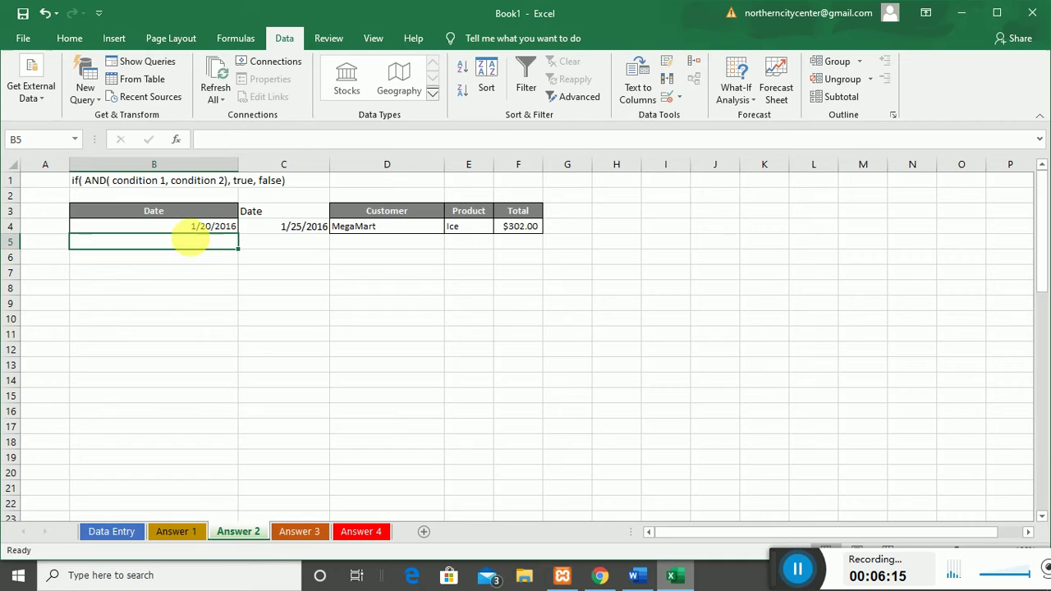
{"action": "left_click", "coordinate": [193, 227]}
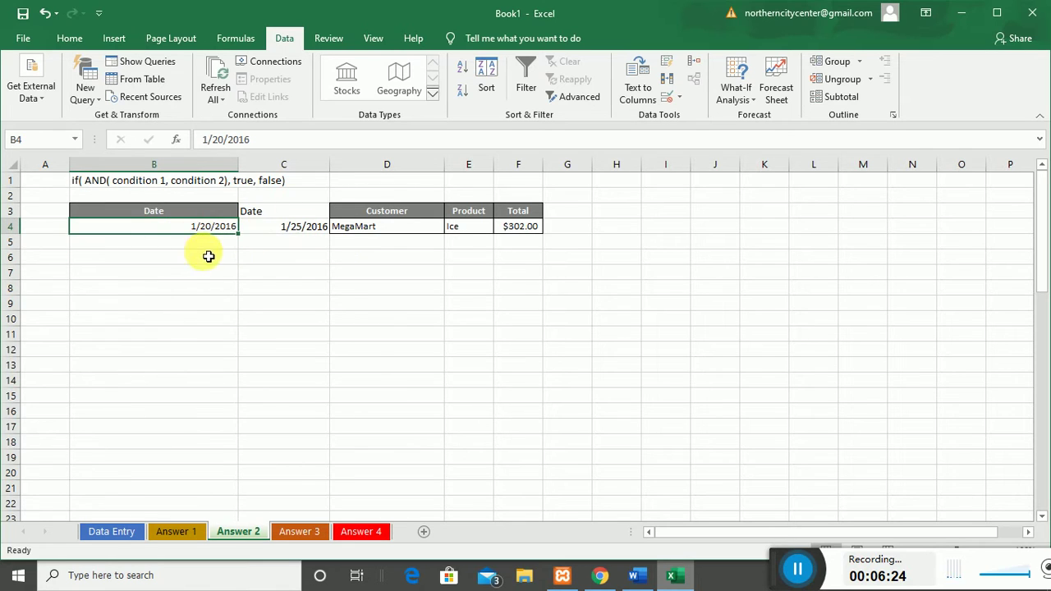
{"action": "left_click", "coordinate": [304, 230]}
{"action": "left_click", "coordinate": [222, 230]}
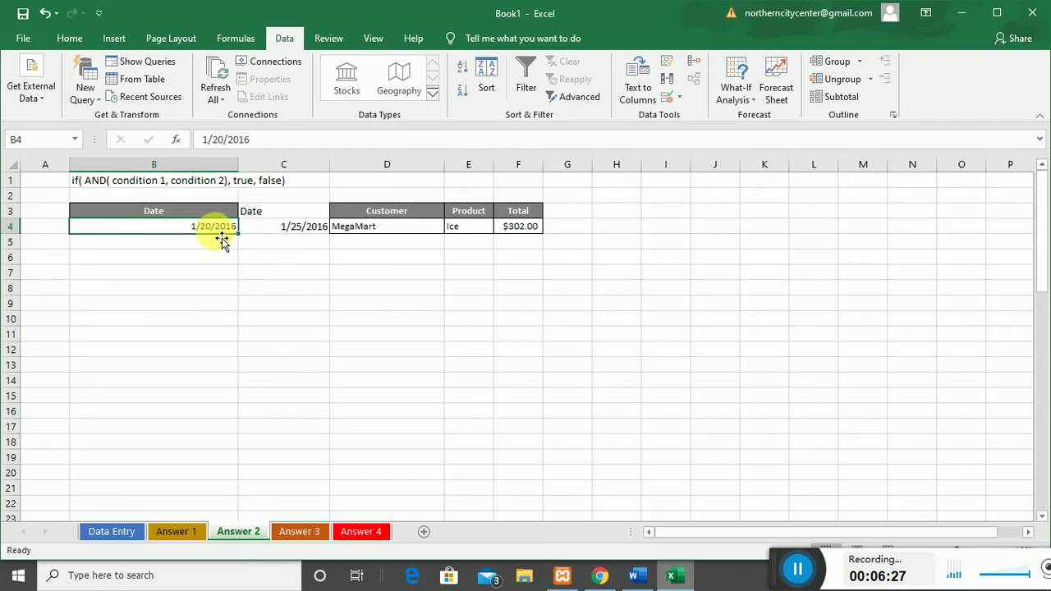
{"action": "left_click_drag", "start_coordinate": [222, 230], "coordinate": [300, 229]}
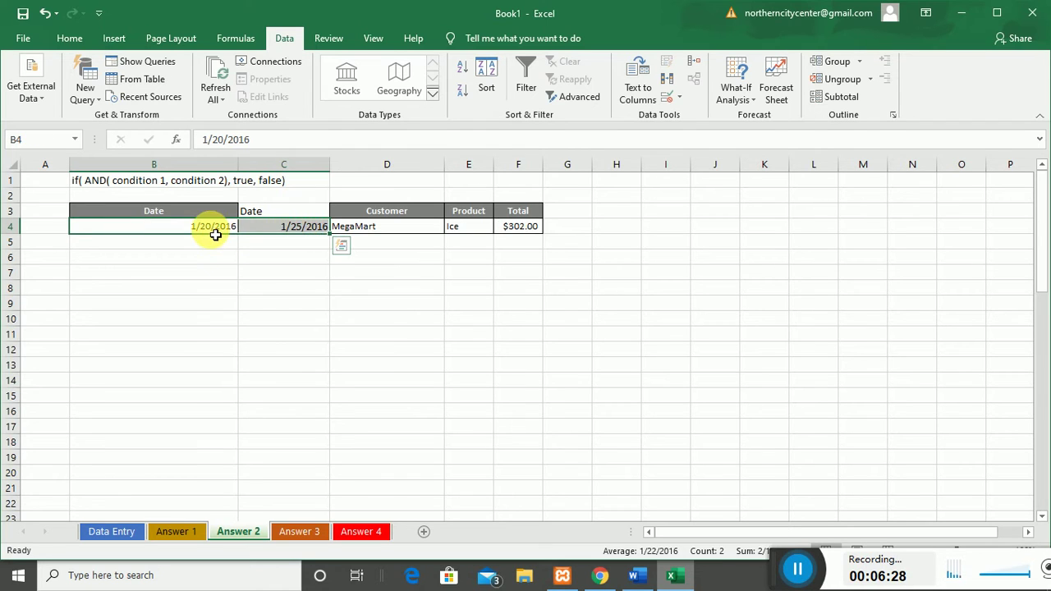
{"action": "left_click", "coordinate": [286, 228]}
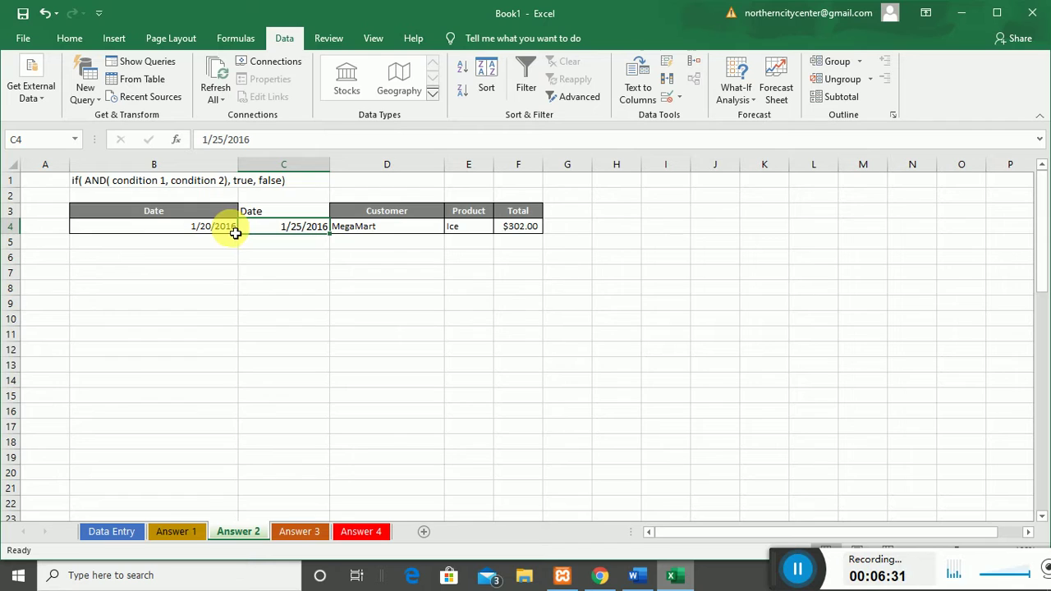
{"action": "left_click", "coordinate": [215, 233]}
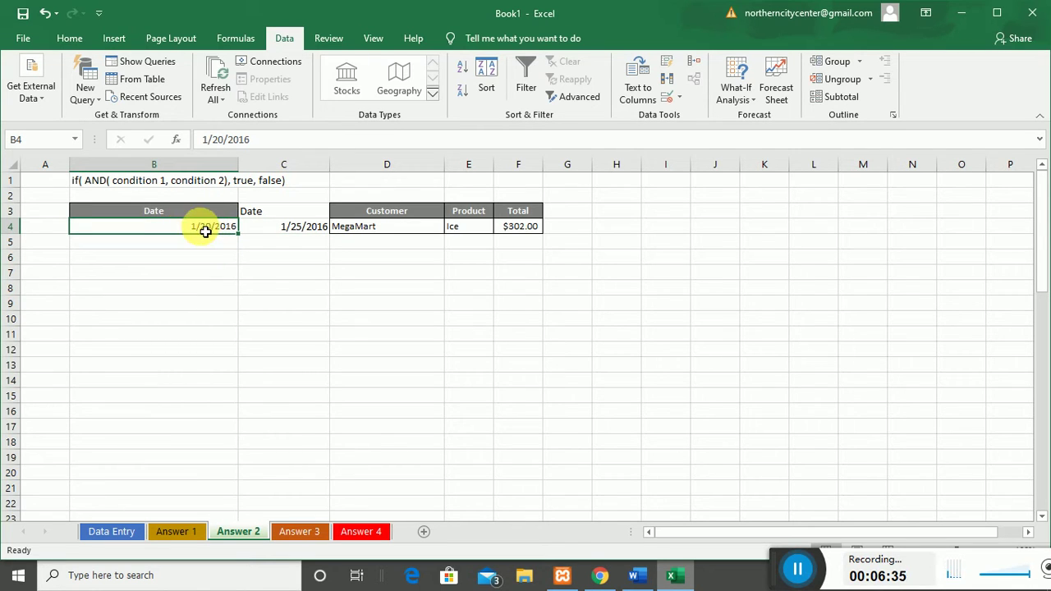
{"action": "double_click", "coordinate": [202, 227]}
{"action": "left_click_drag", "start_coordinate": [200, 227], "coordinate": [238, 230]}
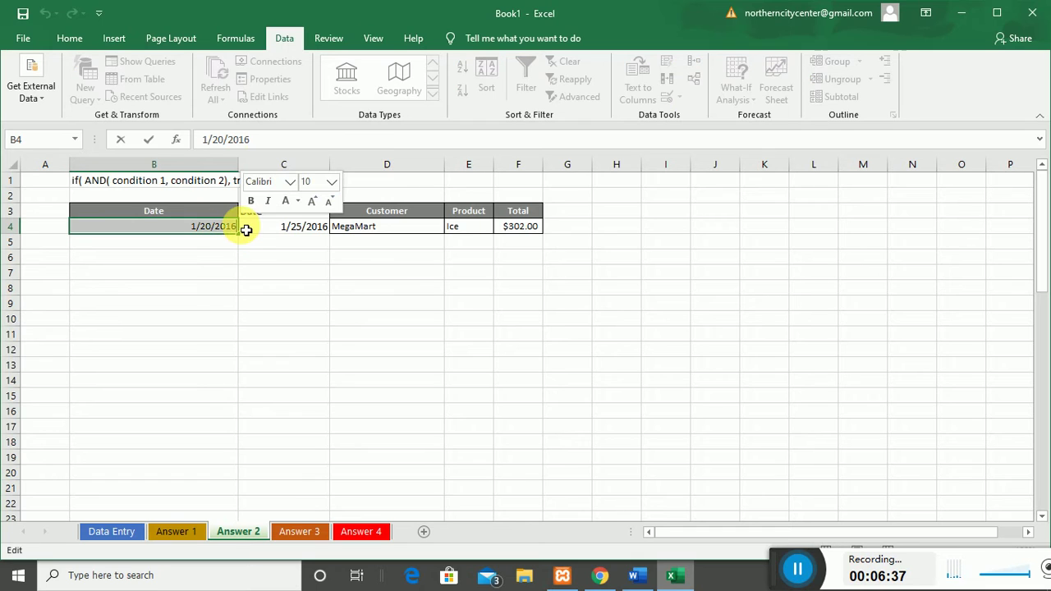
{"action": "left_click", "coordinate": [208, 244]}
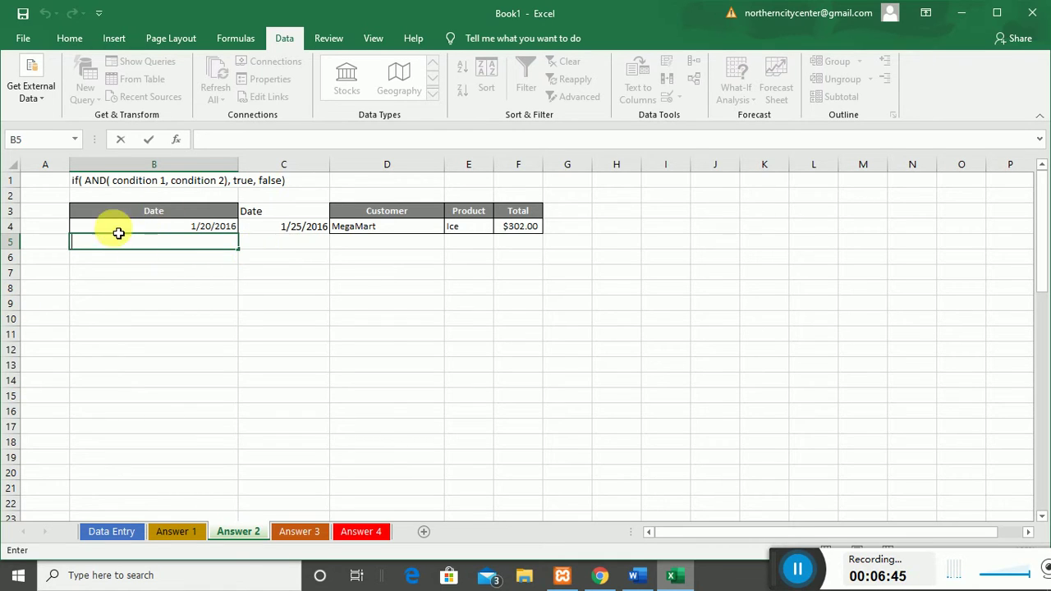
- Delete the explanatory AND note from cell B1 on the Answer 2 sheet
{"action": "left_click", "coordinate": [102, 187]}
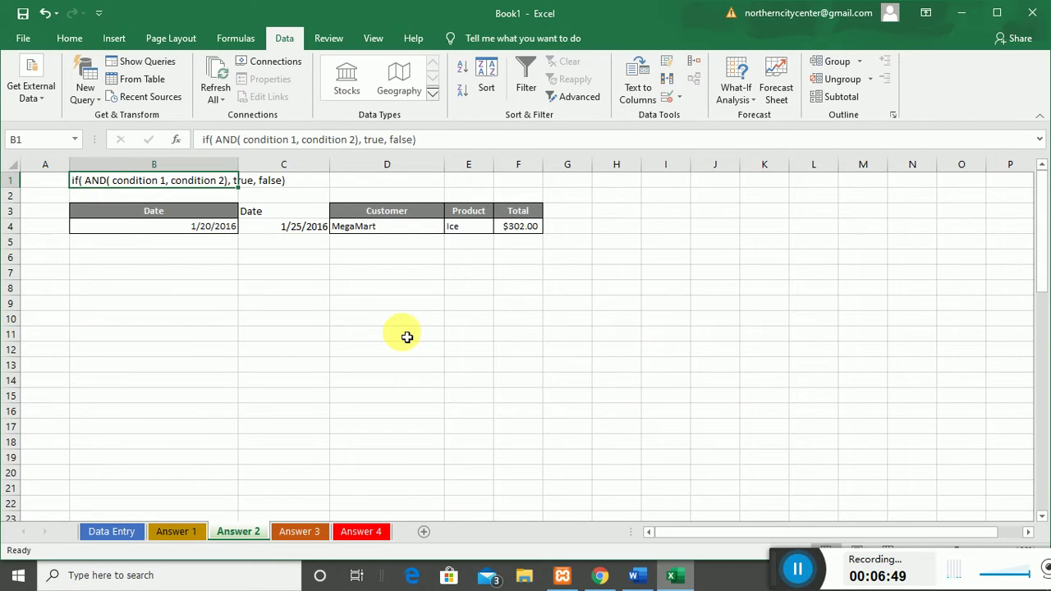
{"action": "key", "text": "Delete"}
- Fill the header cells B3:F3 with the same dark grey and add borders to the criteria cells B4:F4
{"action": "left_click_drag", "start_coordinate": [169, 212], "coordinate": [521, 211]}
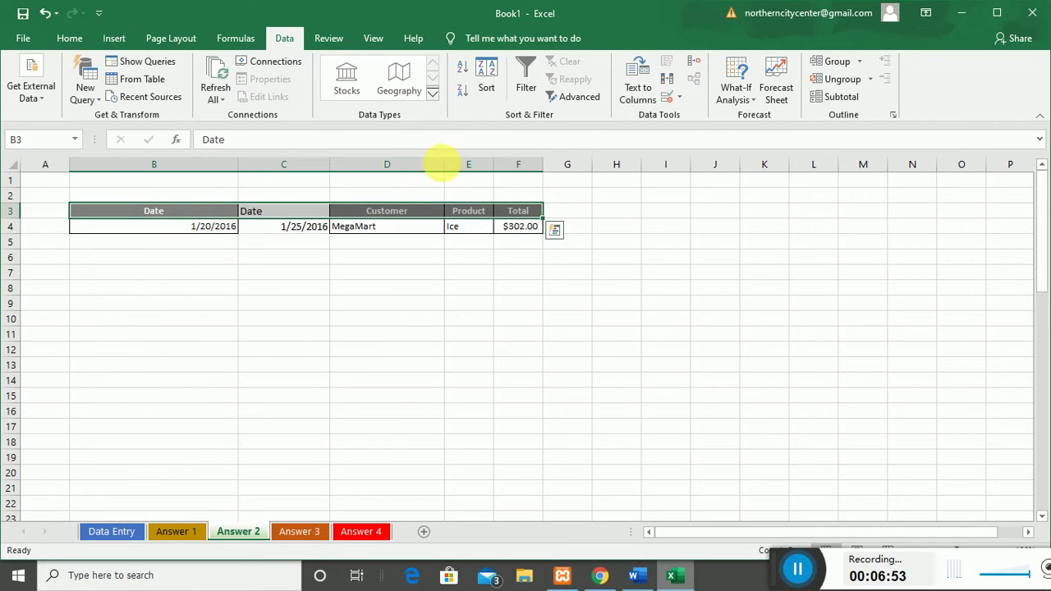
{"action": "left_click", "coordinate": [75, 37]}
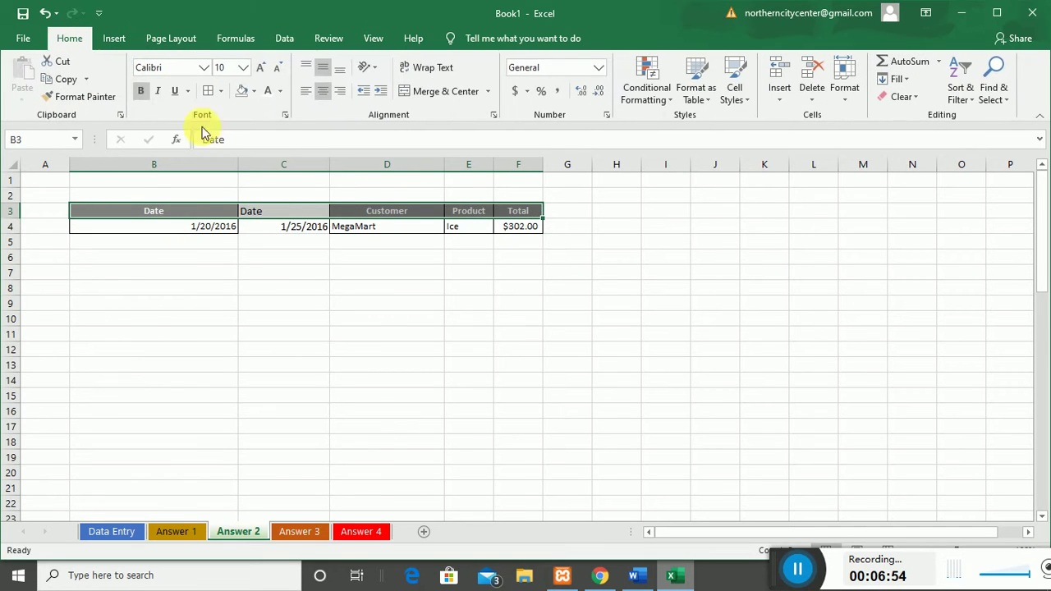
{"action": "left_click", "coordinate": [253, 91]}
{"action": "left_click", "coordinate": [244, 178]}
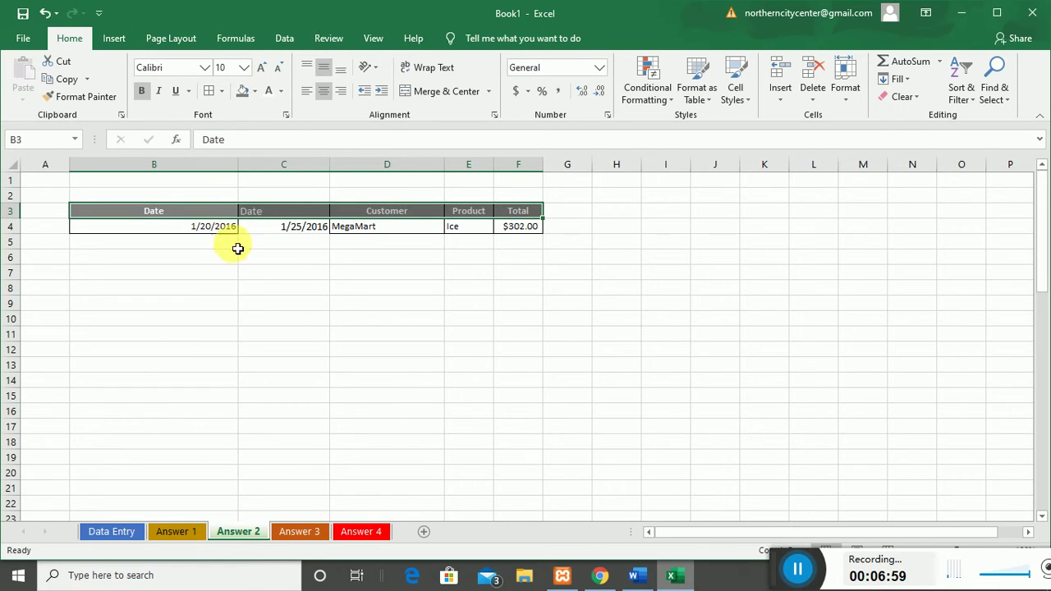
{"action": "left_click_drag", "start_coordinate": [173, 230], "coordinate": [502, 226]}
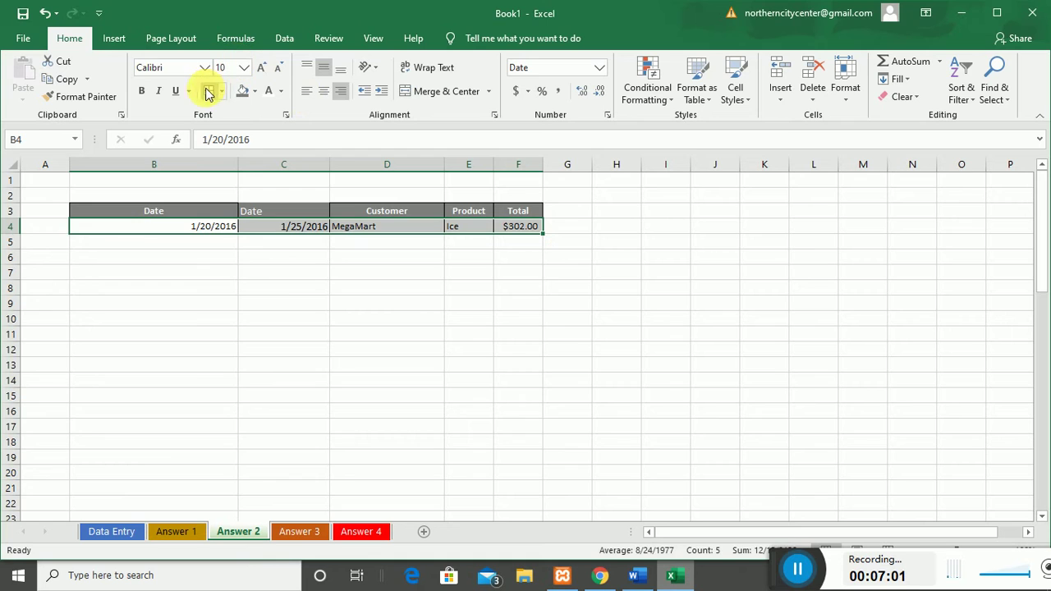
{"action": "left_click", "coordinate": [207, 334]}
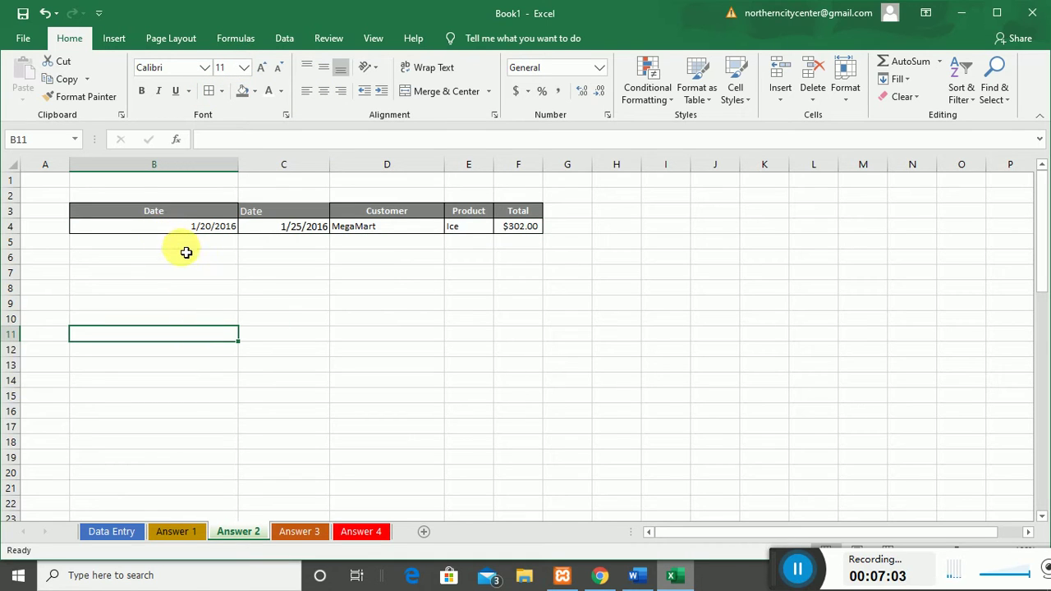
{"action": "left_click", "coordinate": [283, 43]}
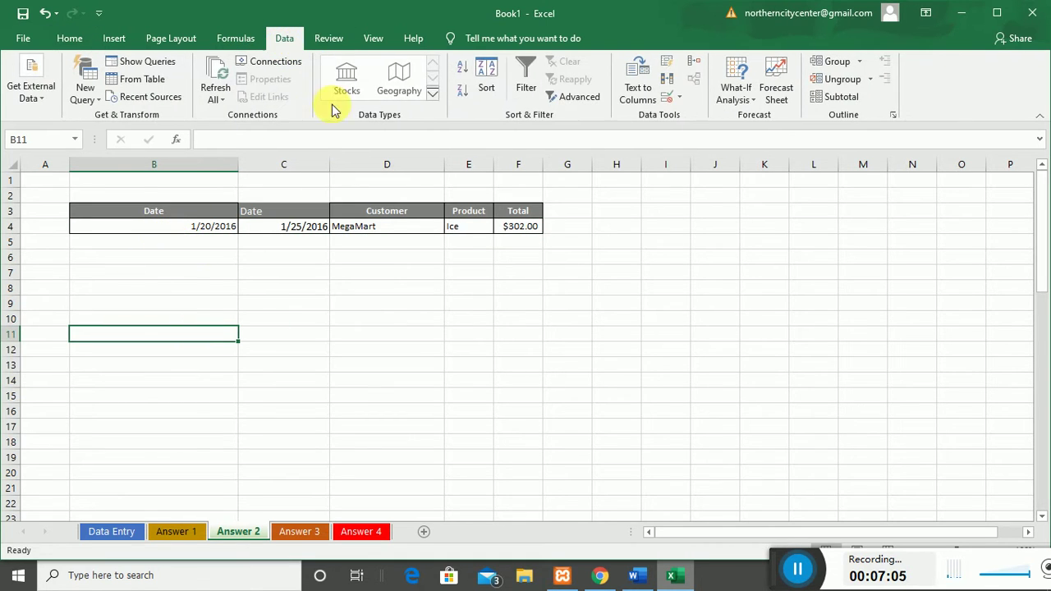
{"action": "left_click", "coordinate": [579, 97]}
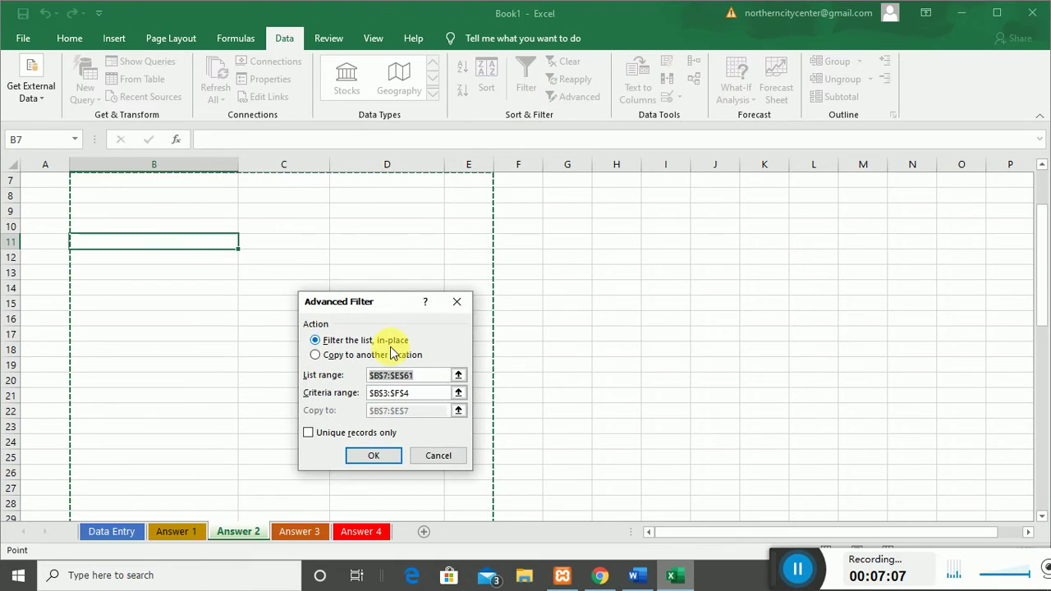
{"action": "left_click", "coordinate": [459, 377]}
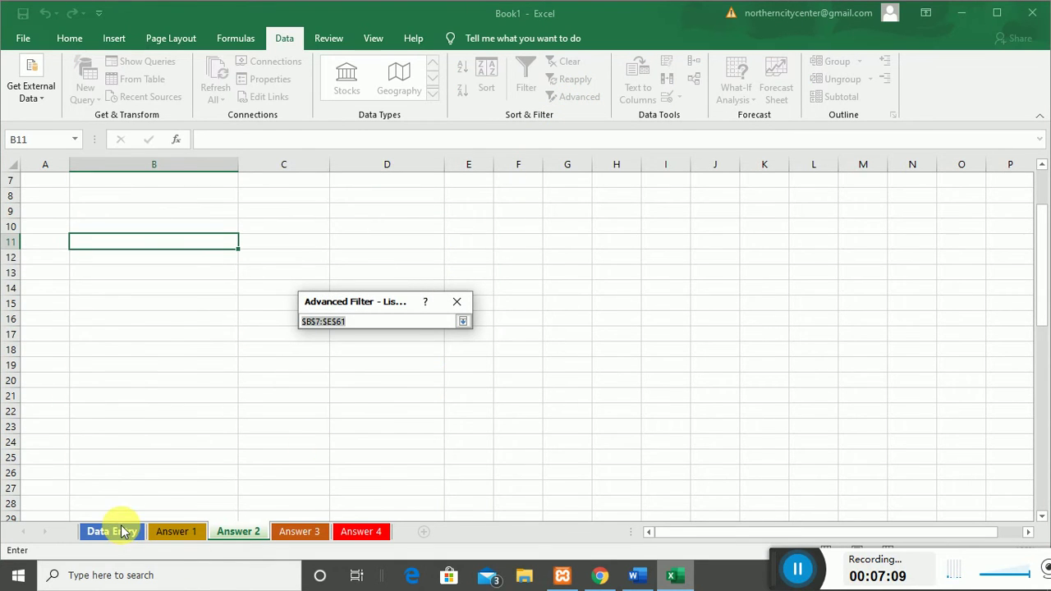
{"action": "left_click", "coordinate": [121, 531]}
{"action": "left_click_drag", "start_coordinate": [101, 298], "coordinate": [421, 490]}
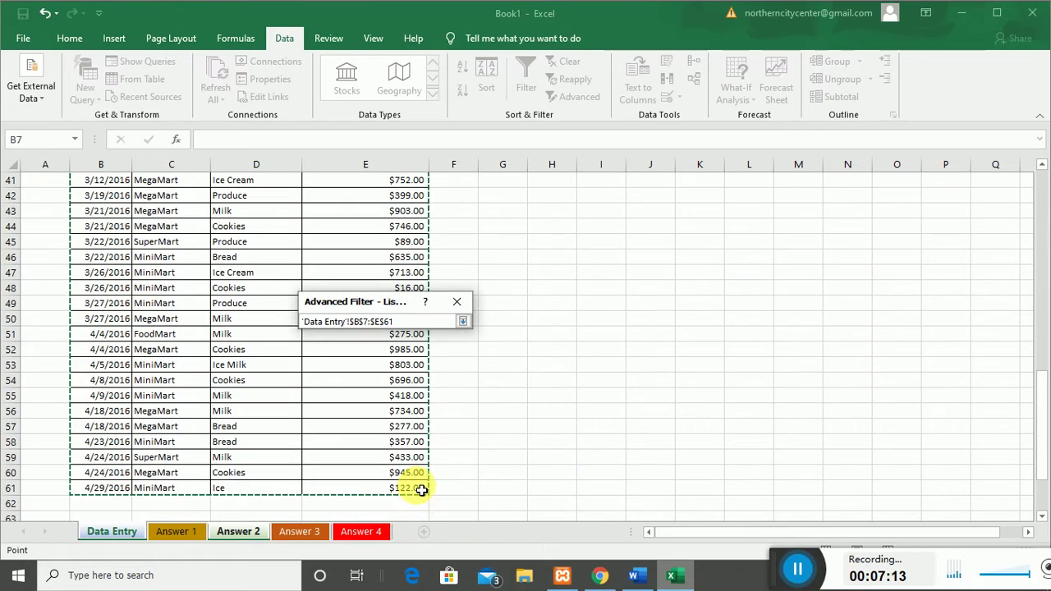
{"action": "left_click", "coordinate": [463, 321]}
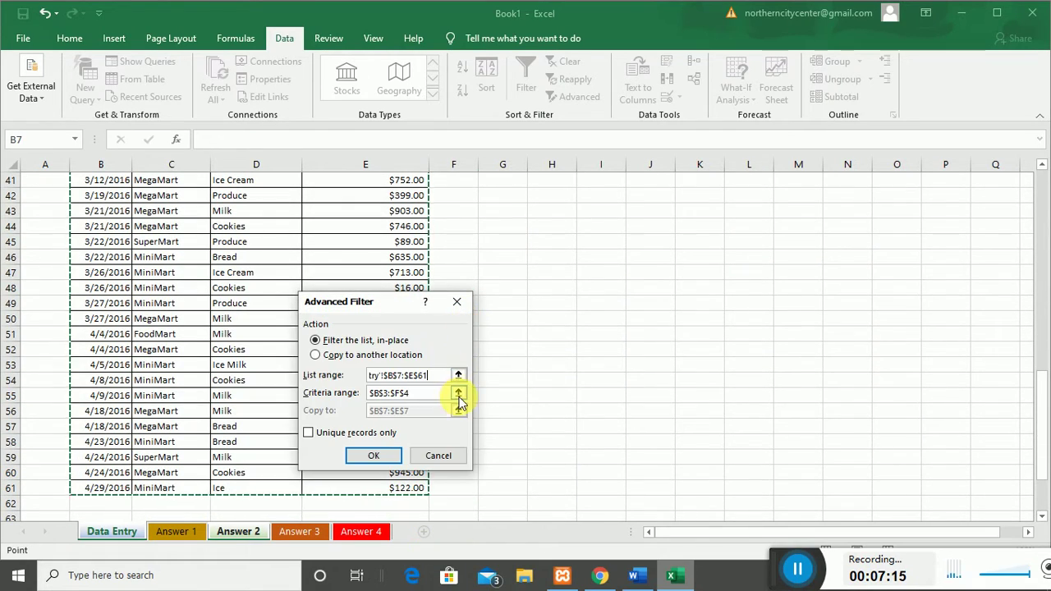
{"action": "left_click", "coordinate": [460, 401]}
{"action": "scroll", "coordinate": [164, 246], "scroll_direction": "up", "scroll_amount": 1}
{"action": "left_click_drag", "start_coordinate": [108, 216], "coordinate": [516, 239]}
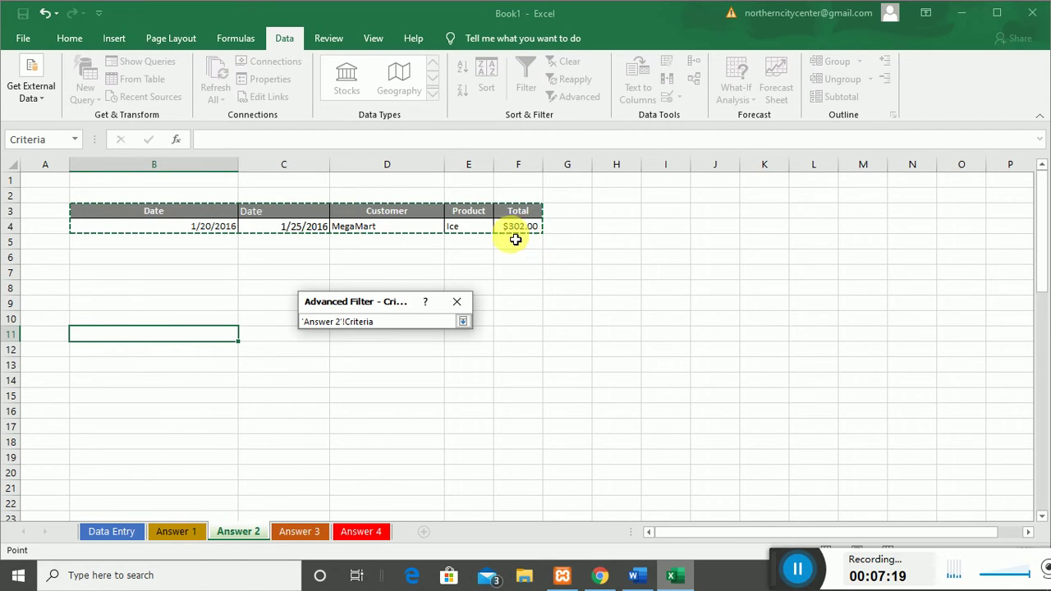
{"action": "left_click", "coordinate": [463, 323]}
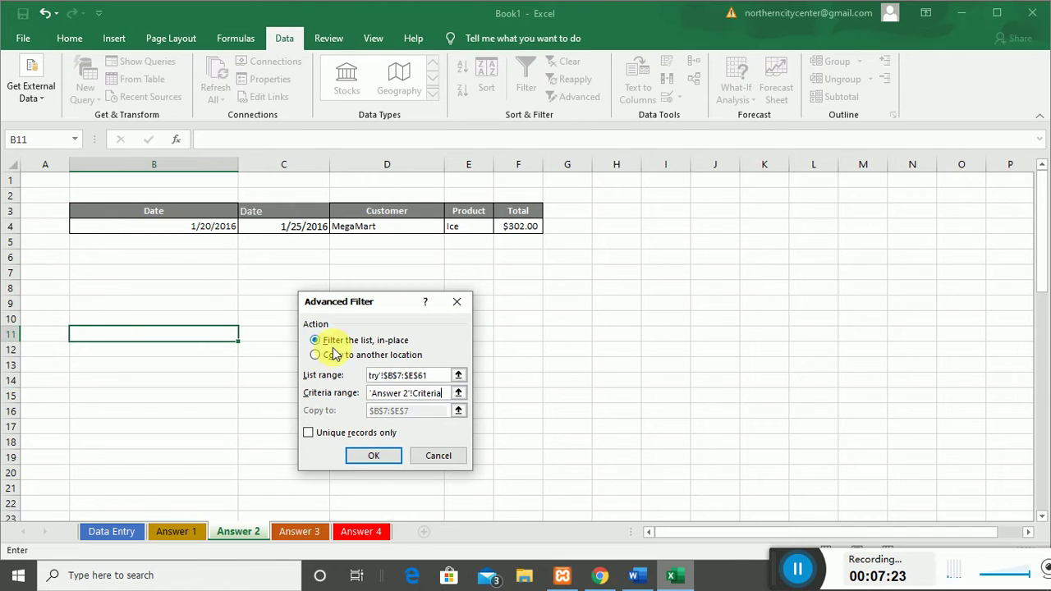
{"action": "left_click", "coordinate": [442, 460]}
- Delete the Customer, Product and Total values from criteria row 4, leaving only the two dates
{"action": "left_click", "coordinate": [438, 267]}
{"action": "left_click_drag", "start_coordinate": [363, 229], "coordinate": [556, 238]}
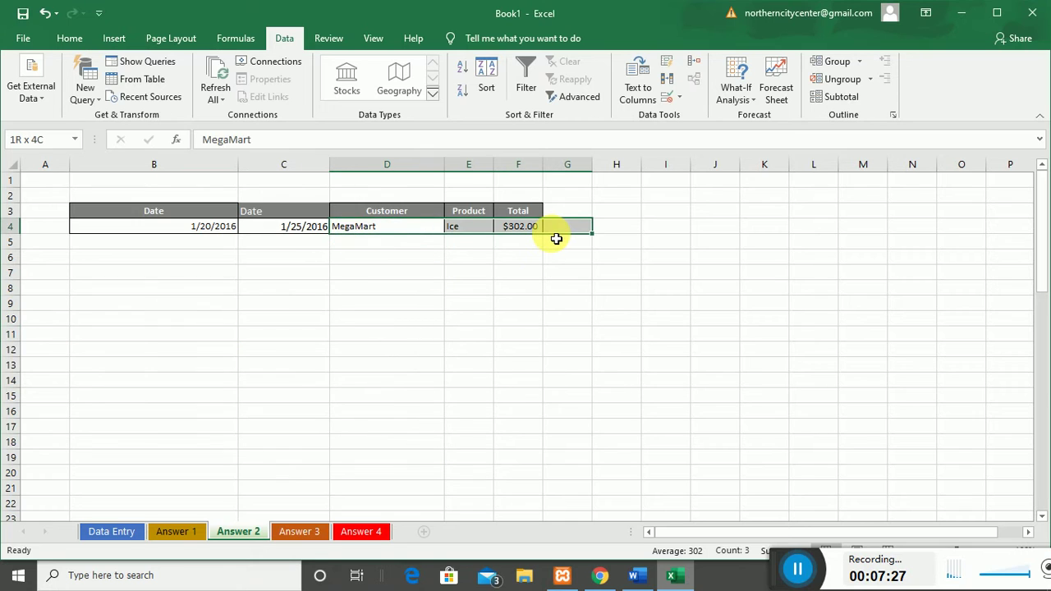
{"action": "key", "text": "Delete"}
{"action": "left_click", "coordinate": [425, 307]}
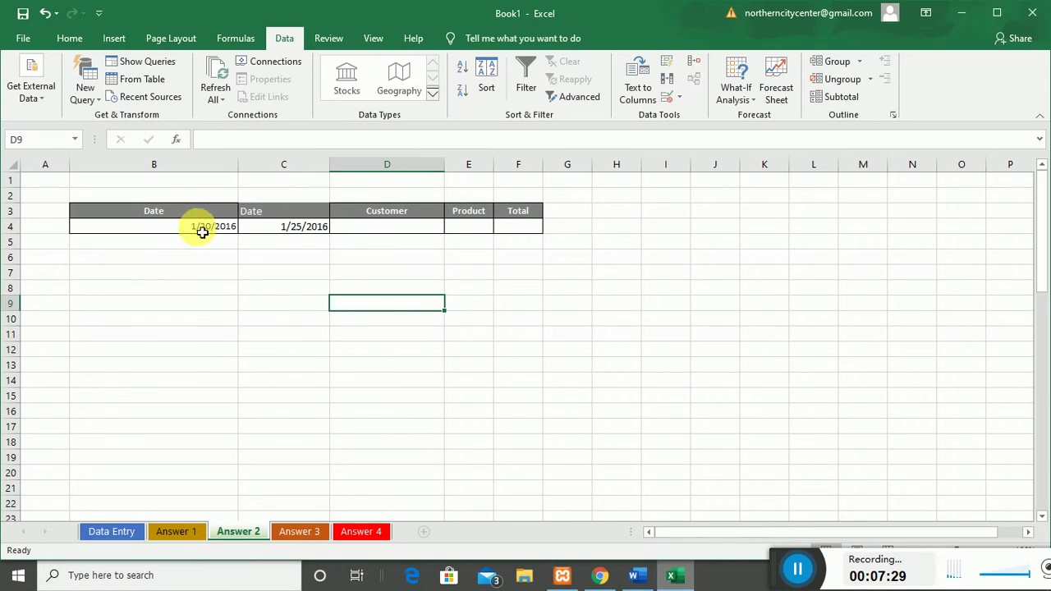
- Review the two date conditions in B4:C4 and the blank Customer, Product and Total criteria cells
{"action": "left_click", "coordinate": [233, 230]}
{"action": "left_click_drag", "start_coordinate": [243, 235], "coordinate": [304, 229]}
{"action": "left_click", "coordinate": [321, 301]}
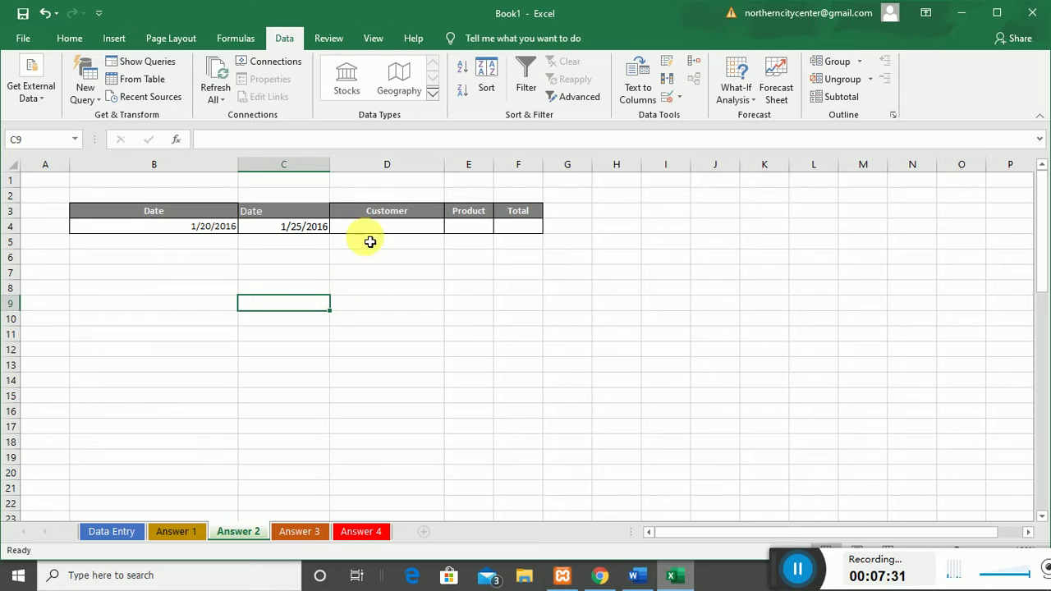
{"action": "left_click_drag", "start_coordinate": [368, 229], "coordinate": [562, 234]}
{"action": "left_click", "coordinate": [501, 281]}
{"action": "left_click_drag", "start_coordinate": [139, 207], "coordinate": [450, 242]}
{"action": "left_click", "coordinate": [431, 289]}
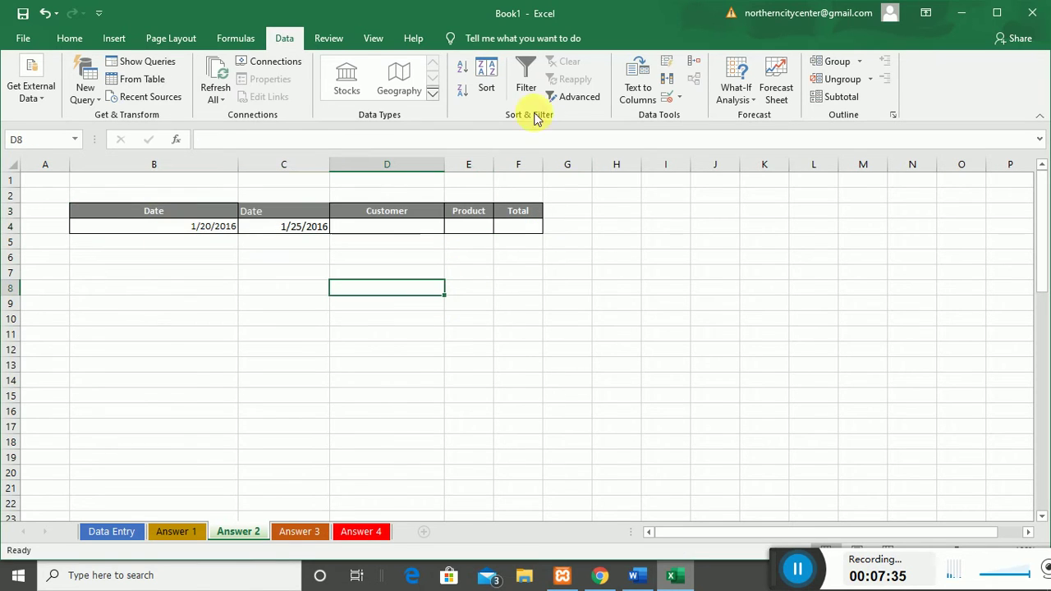
- Set up an Advanced Filter that copies to another location, with 'Data Entry'!$B$7:$E$61 as the list range
{"action": "left_click", "coordinate": [580, 99]}
{"action": "left_click", "coordinate": [333, 358]}
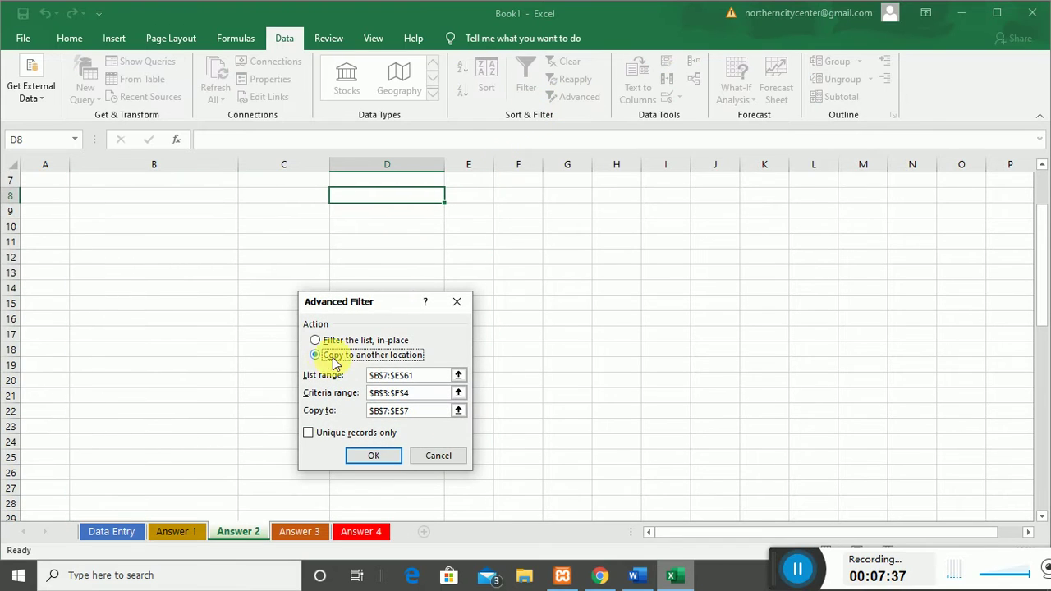
{"action": "left_click", "coordinate": [459, 376]}
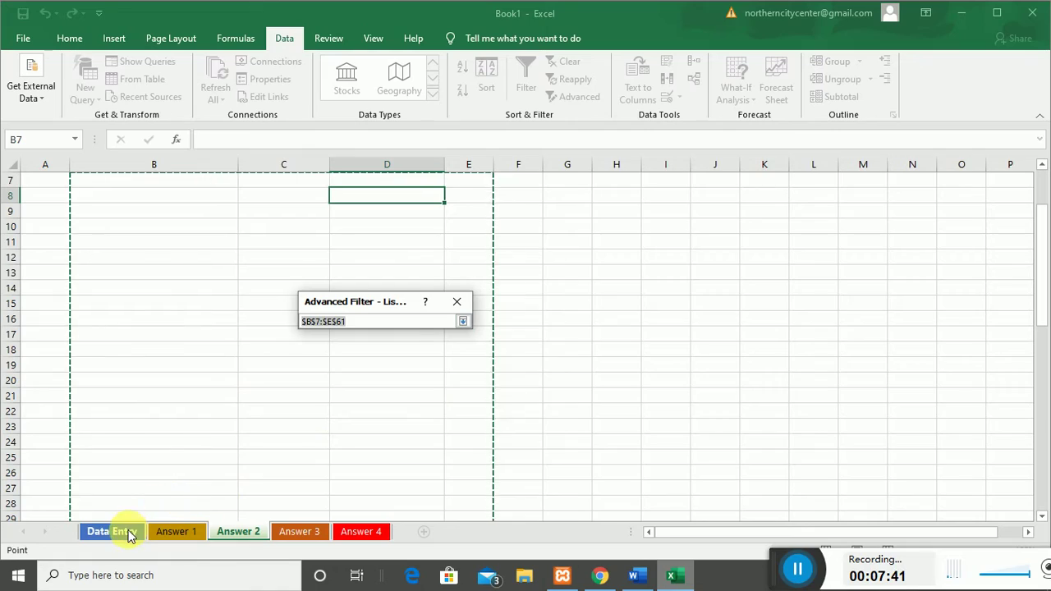
{"action": "left_click", "coordinate": [123, 532]}
{"action": "scroll", "coordinate": [167, 394], "scroll_direction": "up", "scroll_amount": 12}
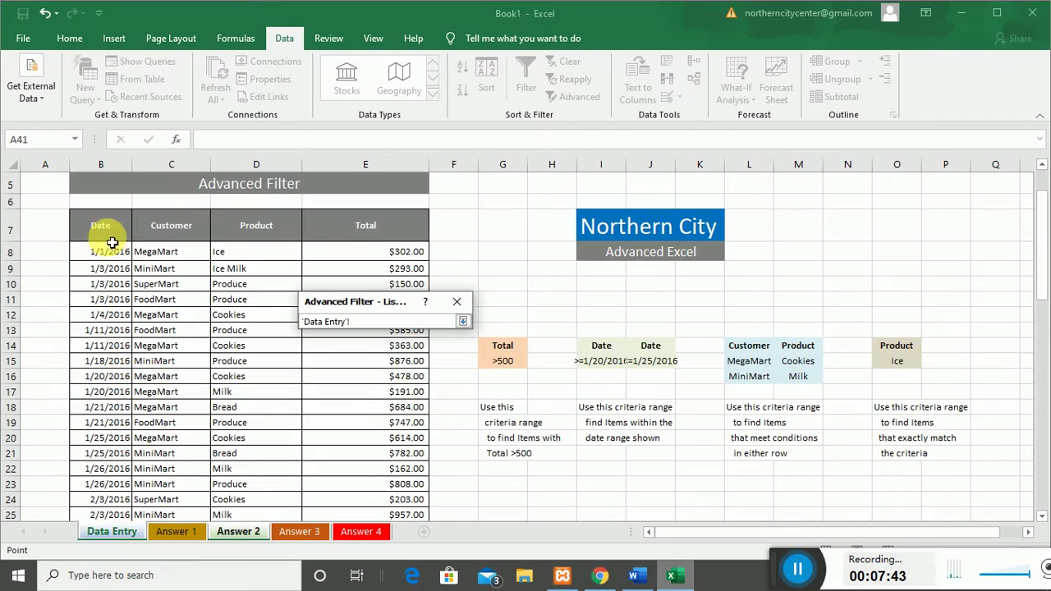
{"action": "left_click_drag", "start_coordinate": [100, 227], "coordinate": [415, 491]}
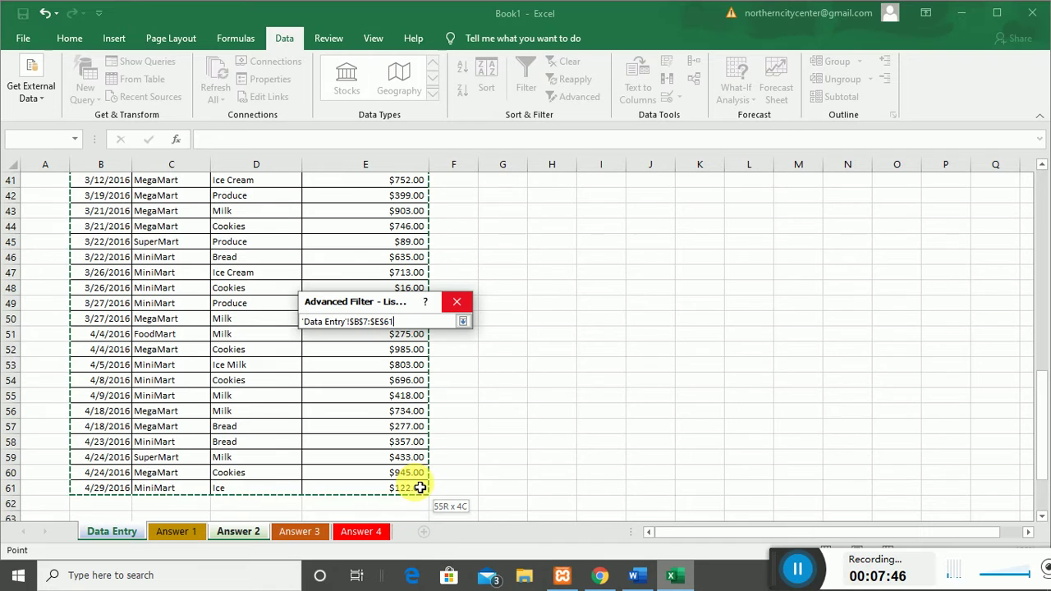
{"action": "left_click", "coordinate": [463, 321]}
- Use B3:F4 on Answer 2 as the criteria range, set the copy destination to B7, and run the filter
{"action": "left_click", "coordinate": [458, 396]}
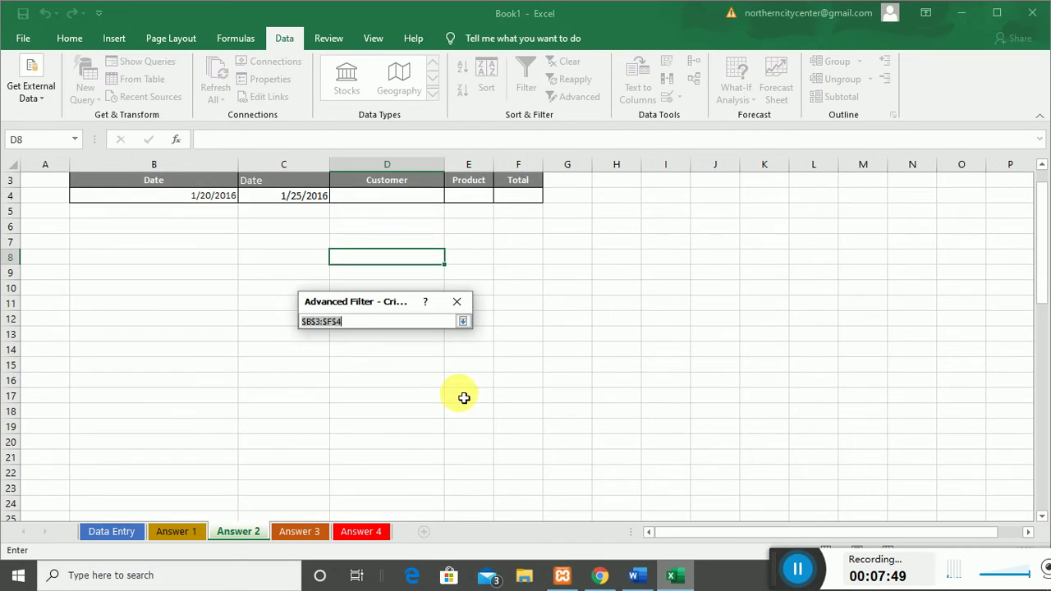
{"action": "left_click_drag", "start_coordinate": [100, 212], "coordinate": [502, 235]}
{"action": "left_click", "coordinate": [463, 321]}
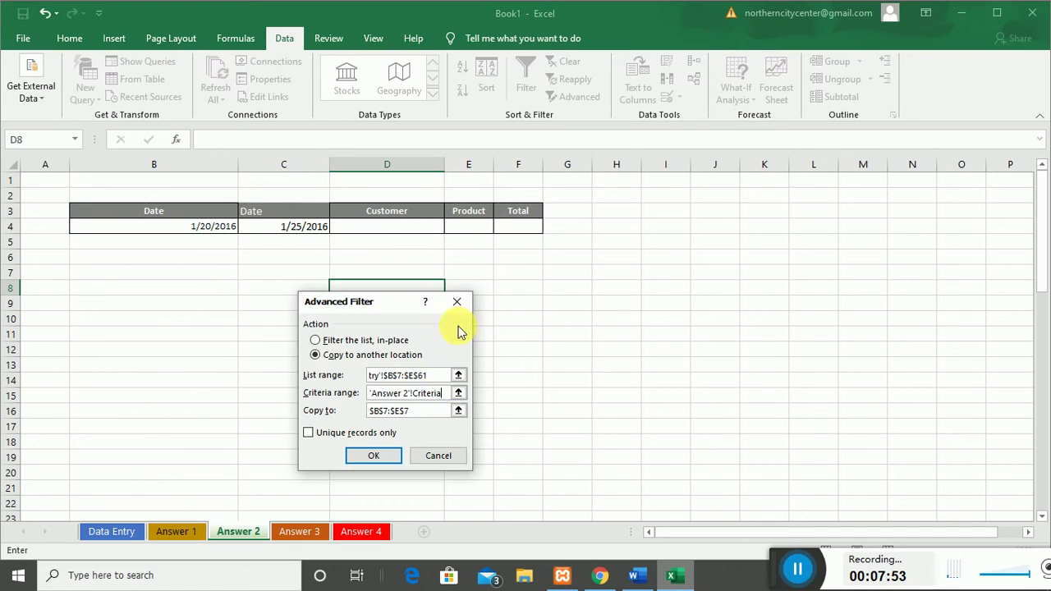
{"action": "left_click", "coordinate": [458, 413]}
{"action": "left_click", "coordinate": [144, 276]}
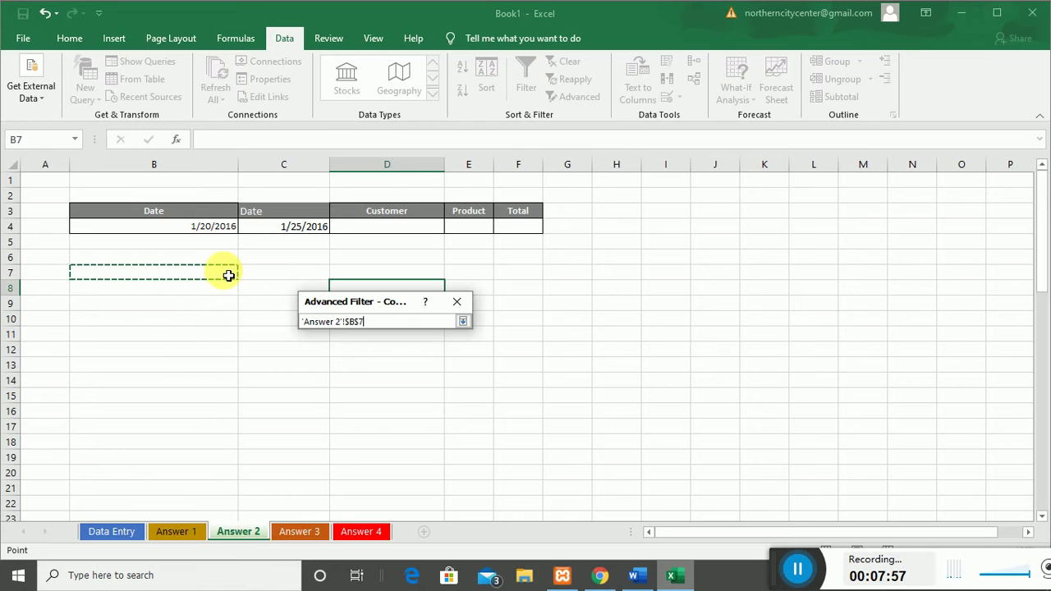
{"action": "left_click", "coordinate": [463, 321]}
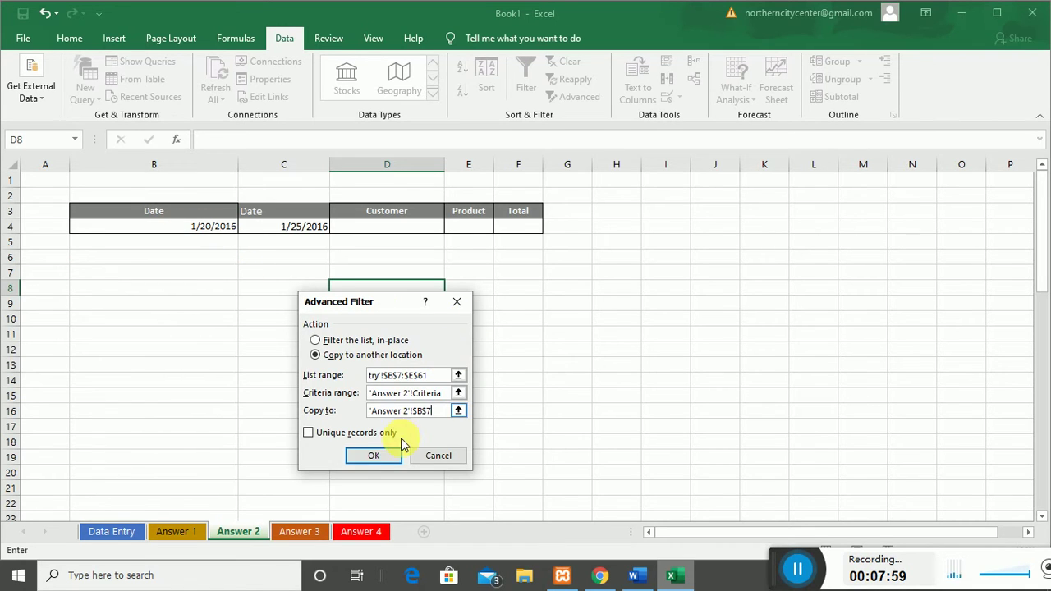
{"action": "left_click", "coordinate": [374, 457]}
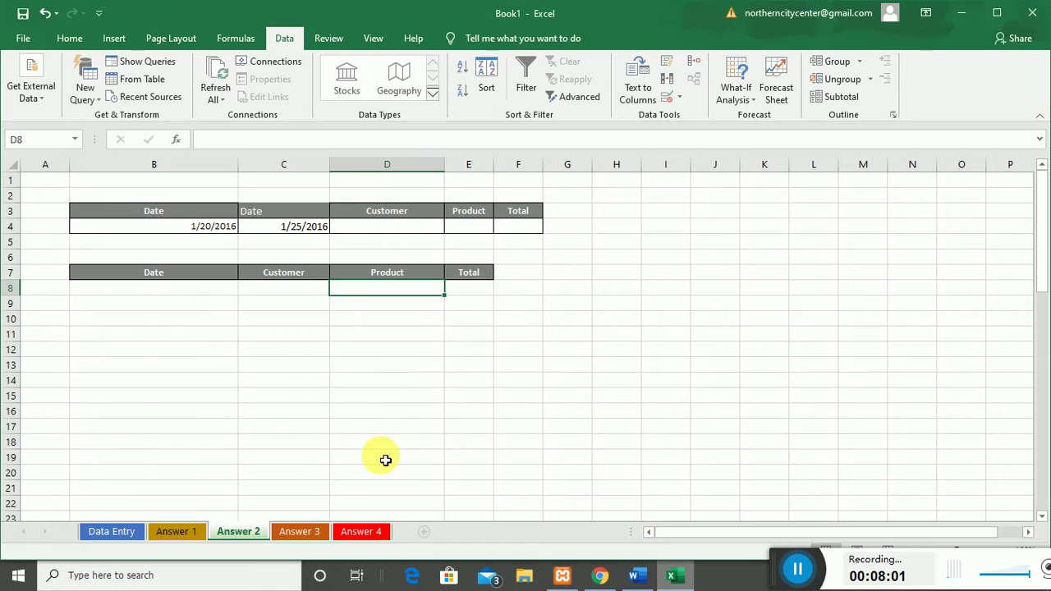
- Clear all contents and formatting from the filter output area B6:F17 on Answer 2
{"action": "left_click", "coordinate": [278, 363]}
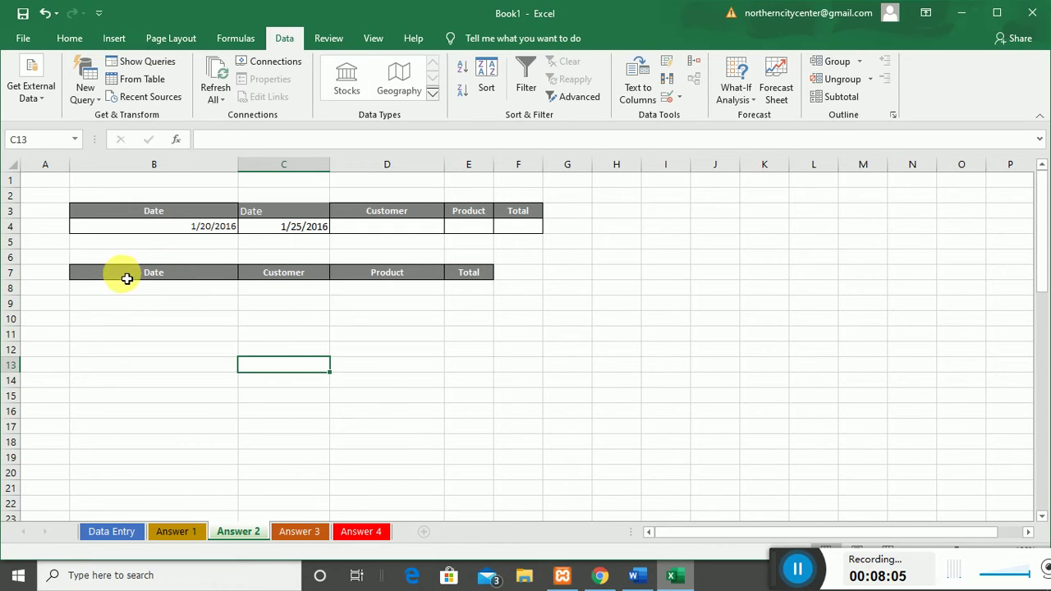
{"action": "left_click_drag", "start_coordinate": [76, 261], "coordinate": [526, 426]}
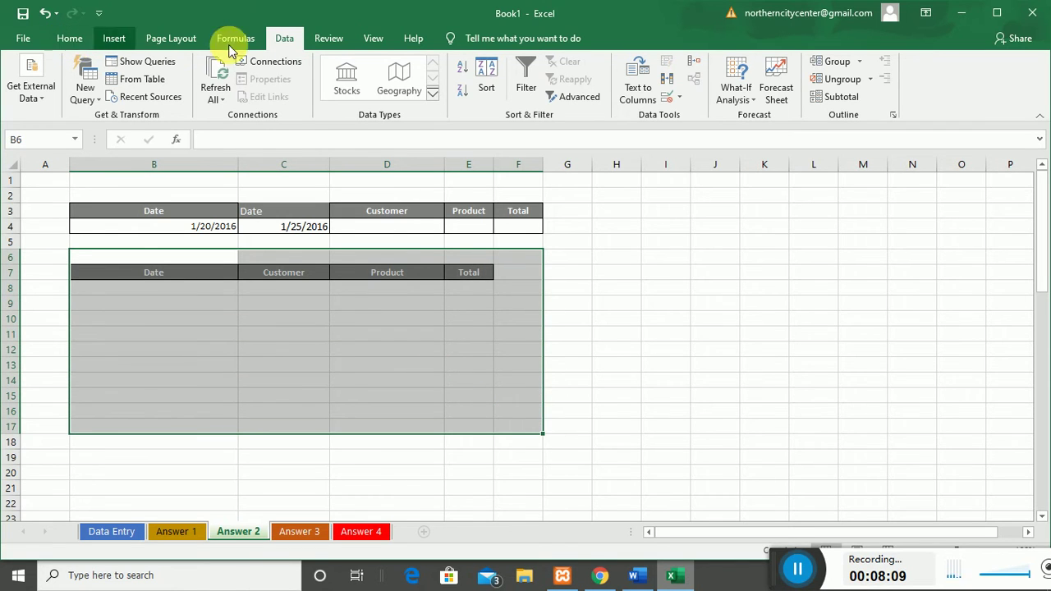
{"action": "left_click", "coordinate": [71, 38]}
{"action": "left_click", "coordinate": [896, 101]}
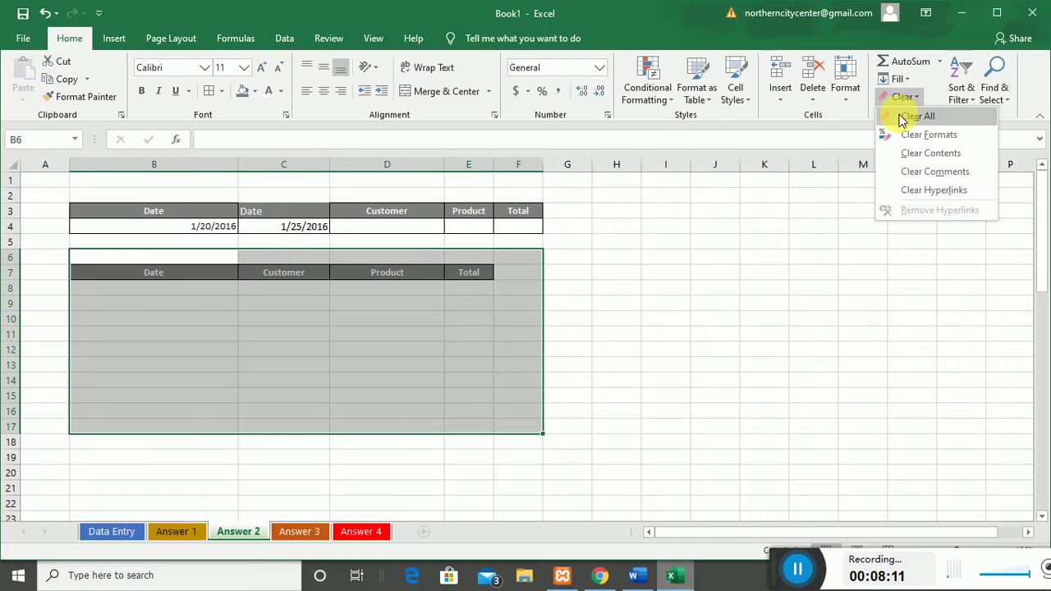
{"action": "left_click", "coordinate": [912, 112]}
{"action": "left_click", "coordinate": [402, 378]}
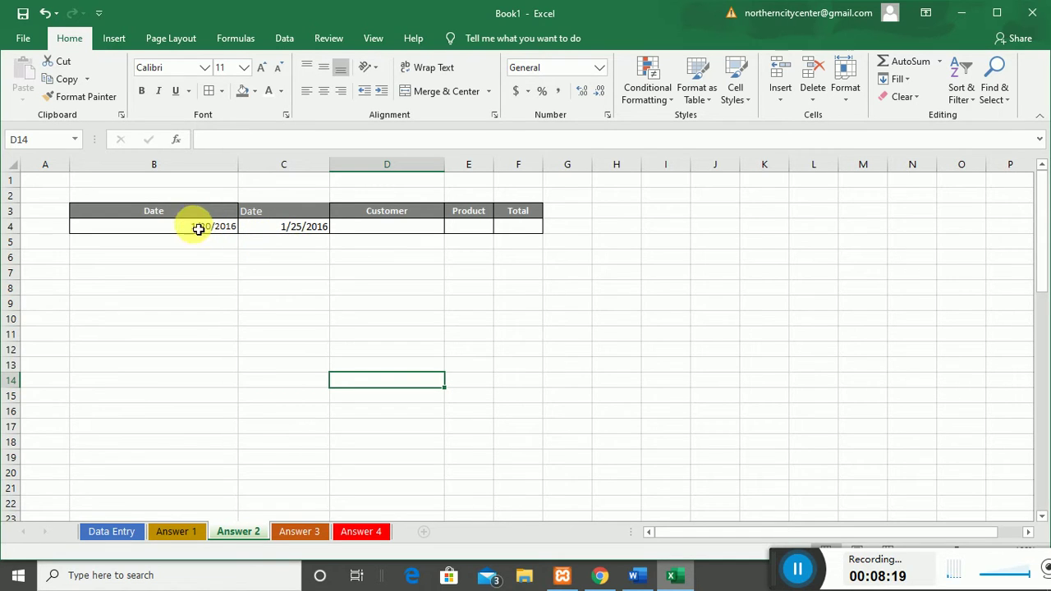
- Compare the date criteria with the Date column on the Data Entry sheet, and return to cell B7 on Answer 2
{"action": "left_click_drag", "start_coordinate": [140, 216], "coordinate": [508, 224]}
{"action": "left_click", "coordinate": [207, 411]}
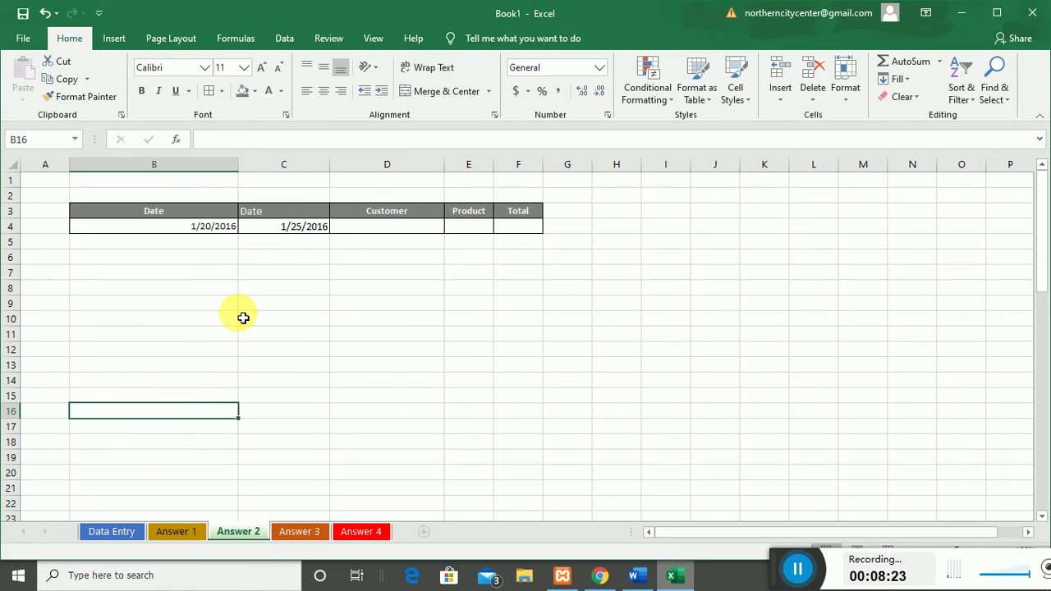
{"action": "left_click", "coordinate": [112, 532]}
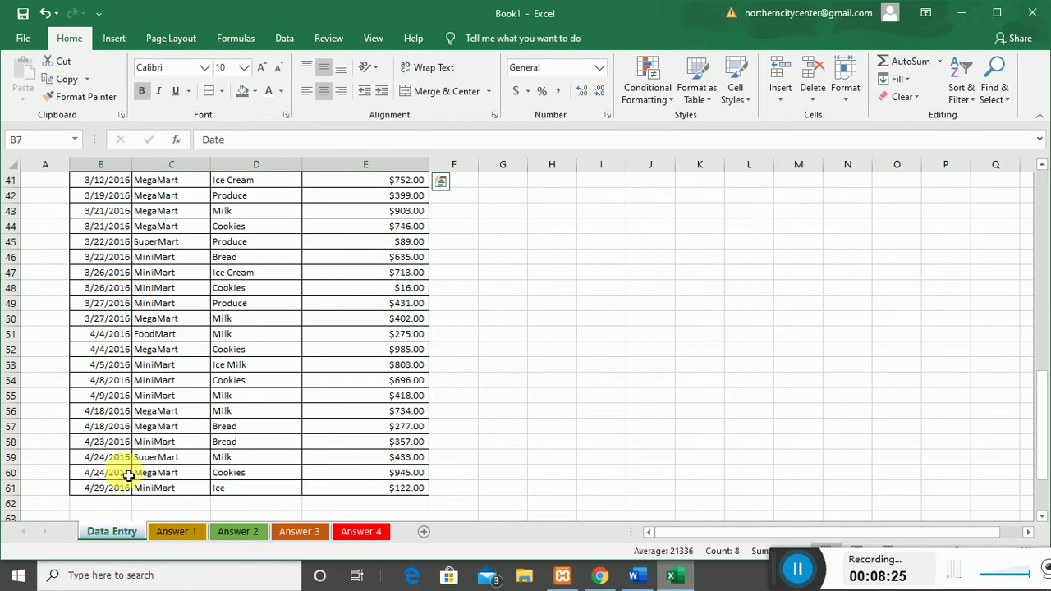
{"action": "scroll", "coordinate": [122, 363], "scroll_direction": "up", "scroll_amount": 5}
{"action": "scroll", "coordinate": [122, 364], "scroll_direction": "up", "scroll_amount": 6}
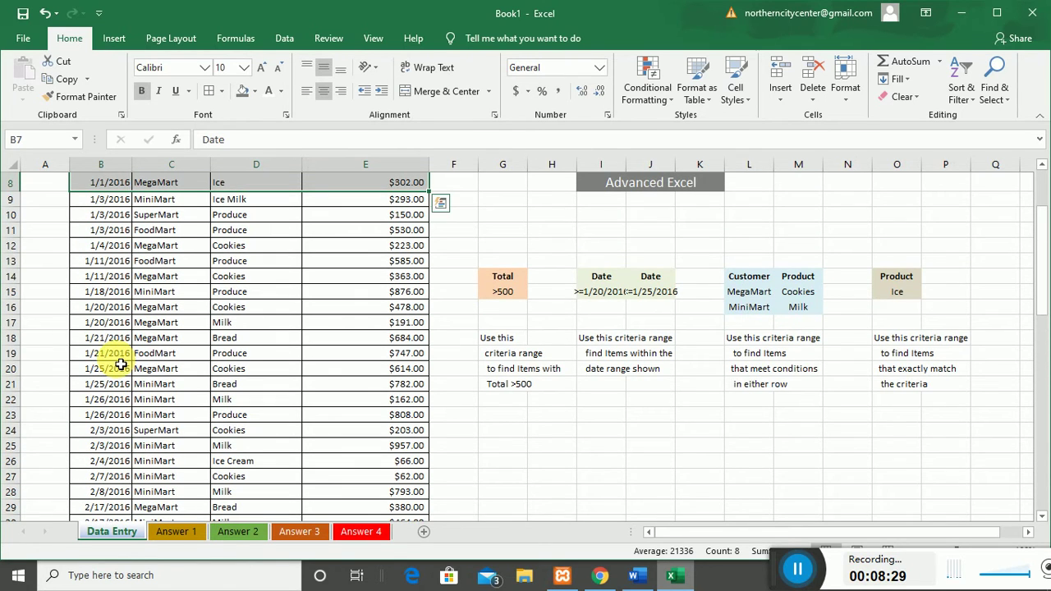
{"action": "scroll", "coordinate": [115, 364], "scroll_direction": "down", "scroll_amount": 3}
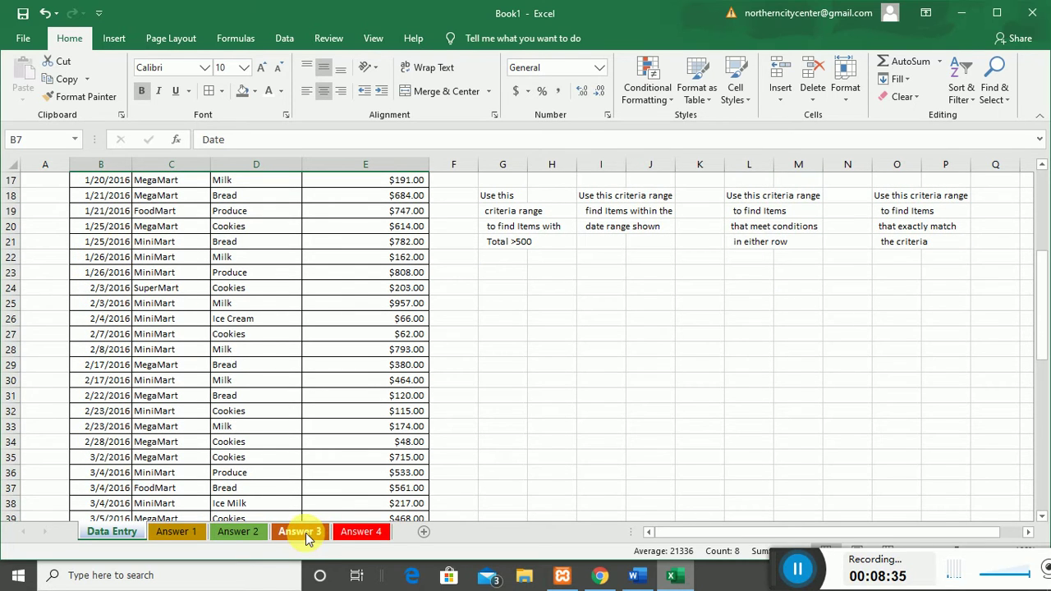
{"action": "left_click", "coordinate": [237, 533]}
{"action": "left_click", "coordinate": [174, 271]}
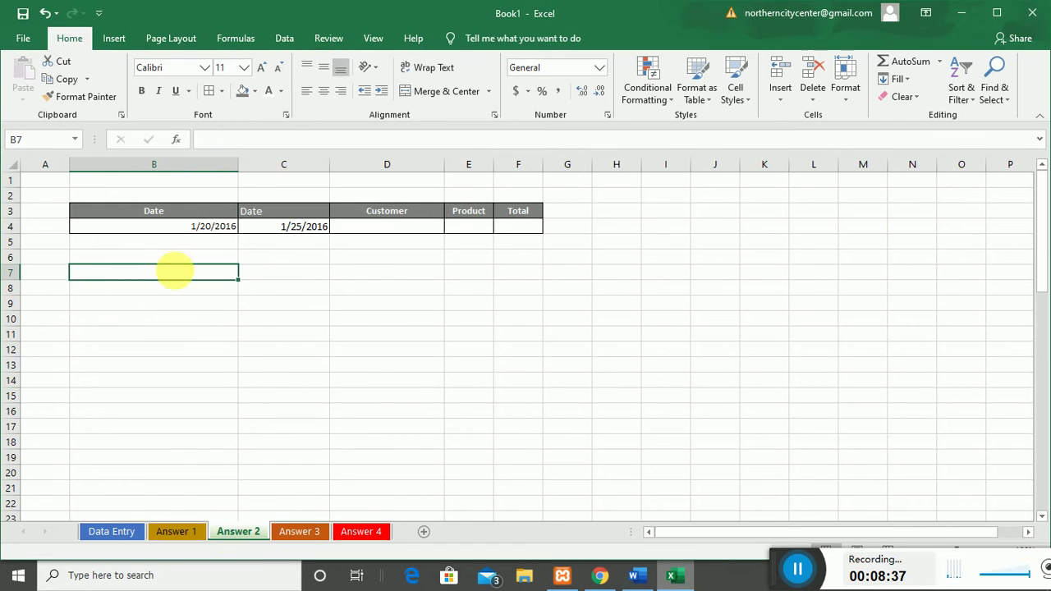
- Set up an Advanced Filter on Answer 2 that copies to another location, with 'Data Entry'!$B$7:$E$61 as the list range
{"action": "left_click", "coordinate": [284, 39]}
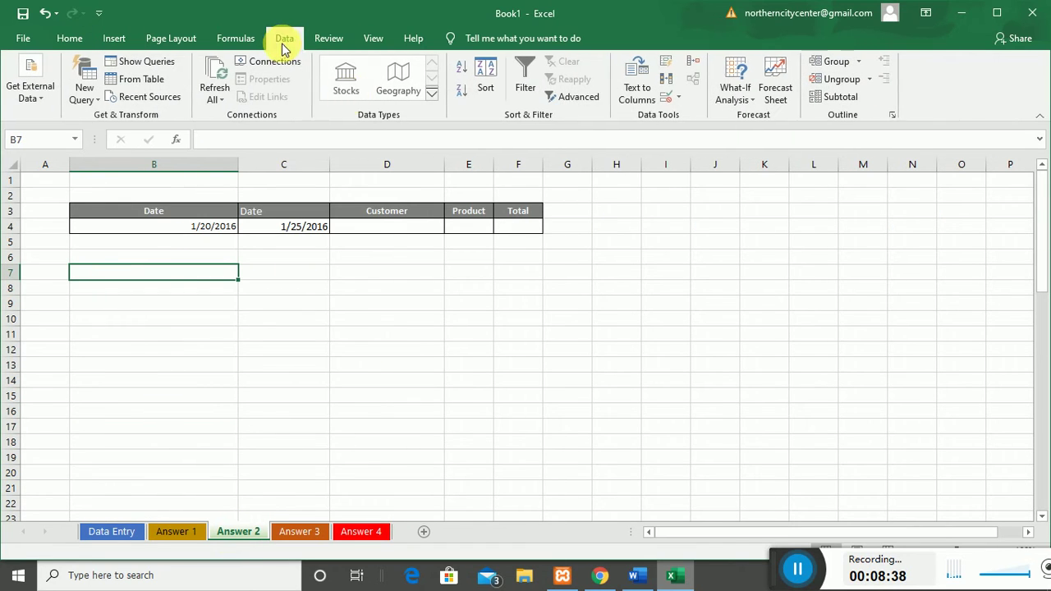
{"action": "left_click", "coordinate": [574, 99]}
{"action": "left_click", "coordinate": [319, 354]}
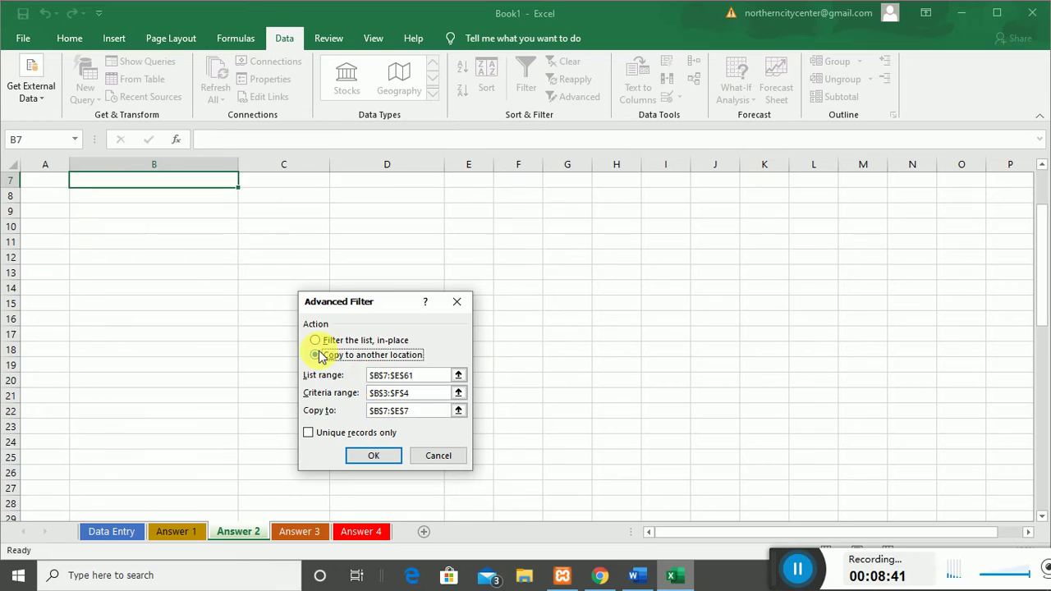
{"action": "left_click", "coordinate": [459, 375]}
{"action": "left_click", "coordinate": [132, 533]}
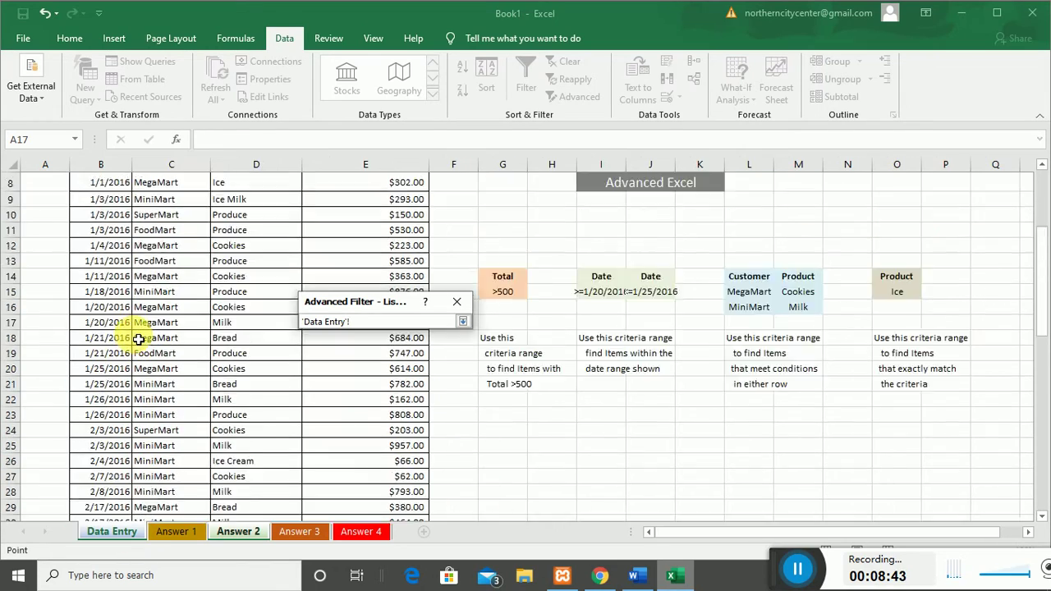
{"action": "left_click_drag", "start_coordinate": [117, 307], "coordinate": [425, 424]}
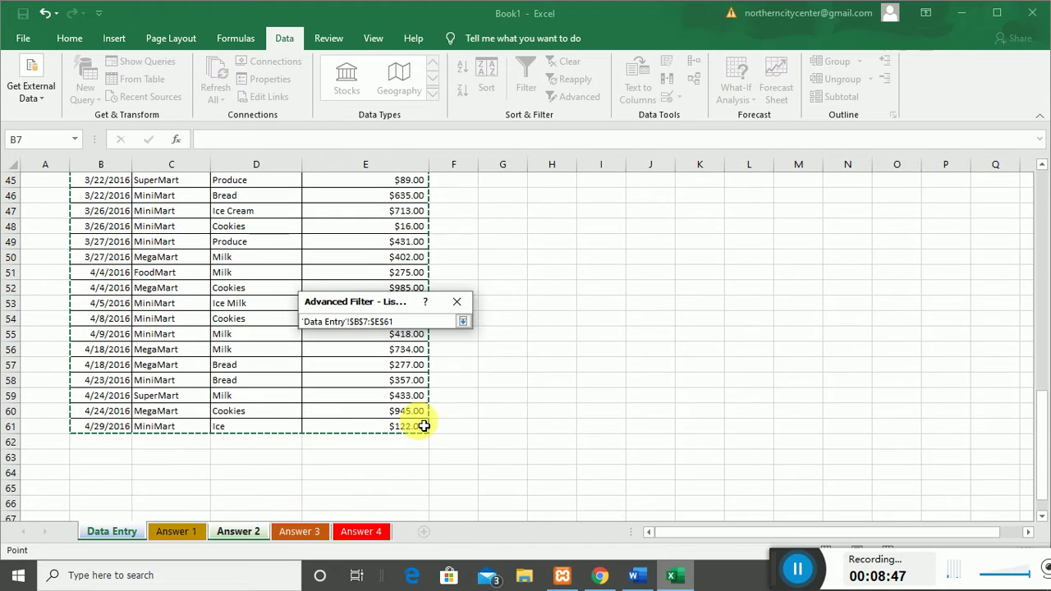
{"action": "left_click", "coordinate": [463, 322]}
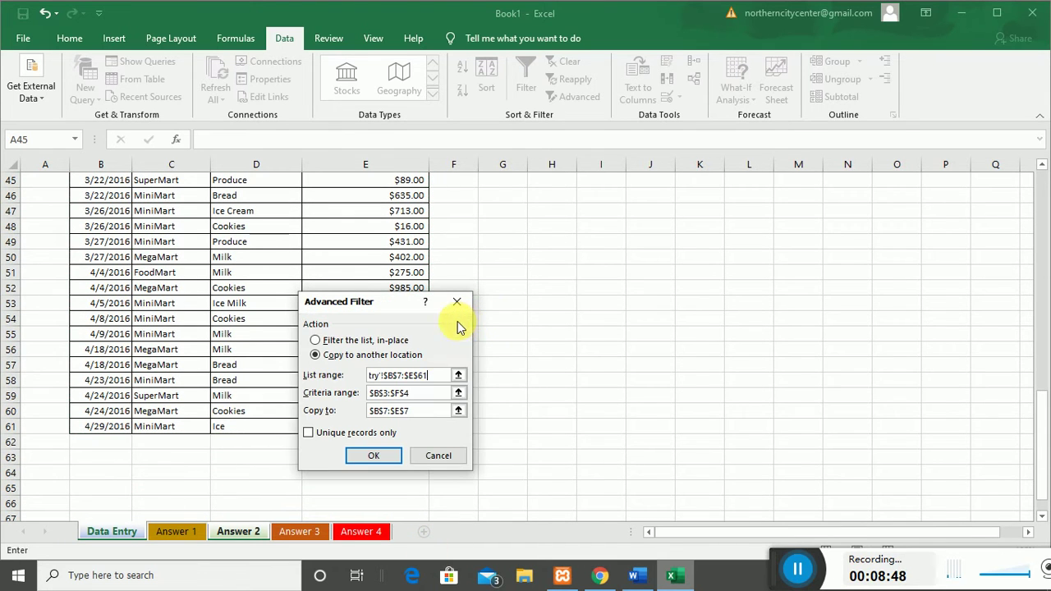
- Try the filter with B3:F4 on Answer 2 as the criteria range and B7 as the copy destination
{"action": "left_click", "coordinate": [460, 398]}
{"action": "left_click_drag", "start_coordinate": [124, 214], "coordinate": [526, 234]}
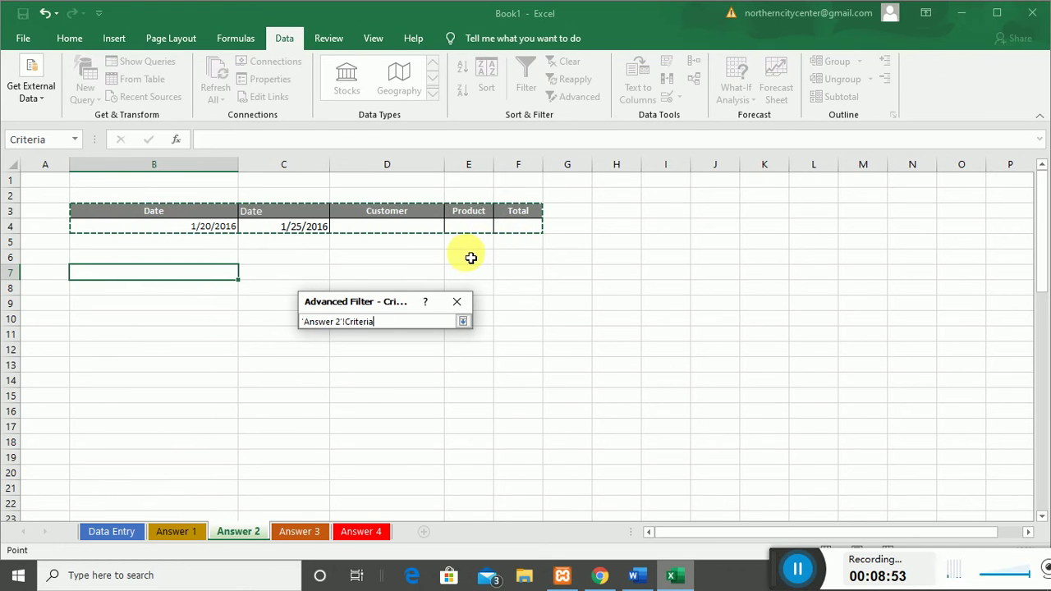
{"action": "left_click", "coordinate": [463, 322]}
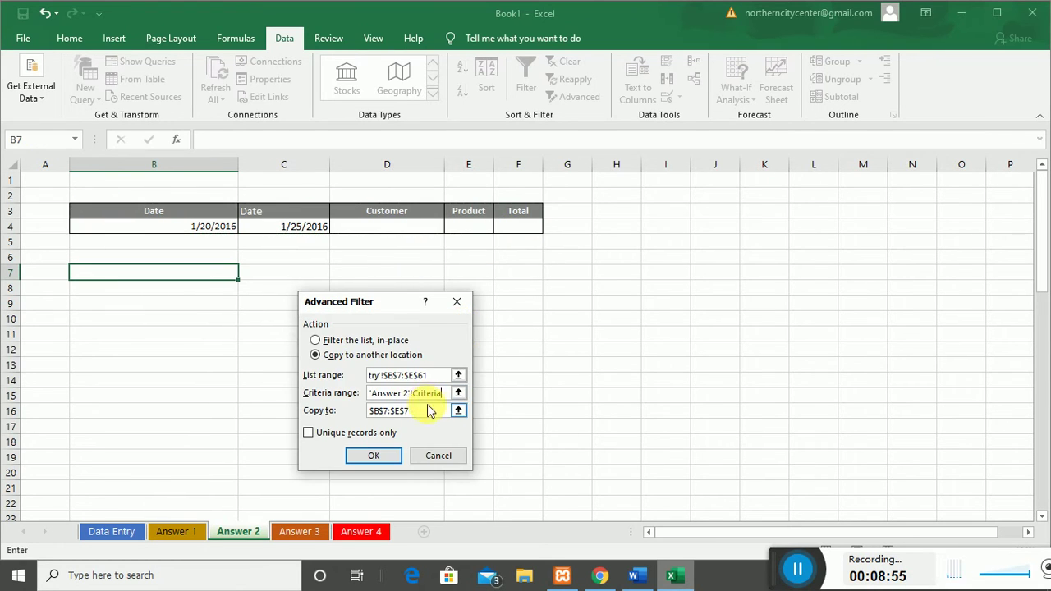
{"action": "left_click", "coordinate": [458, 411]}
{"action": "left_click", "coordinate": [156, 275]}
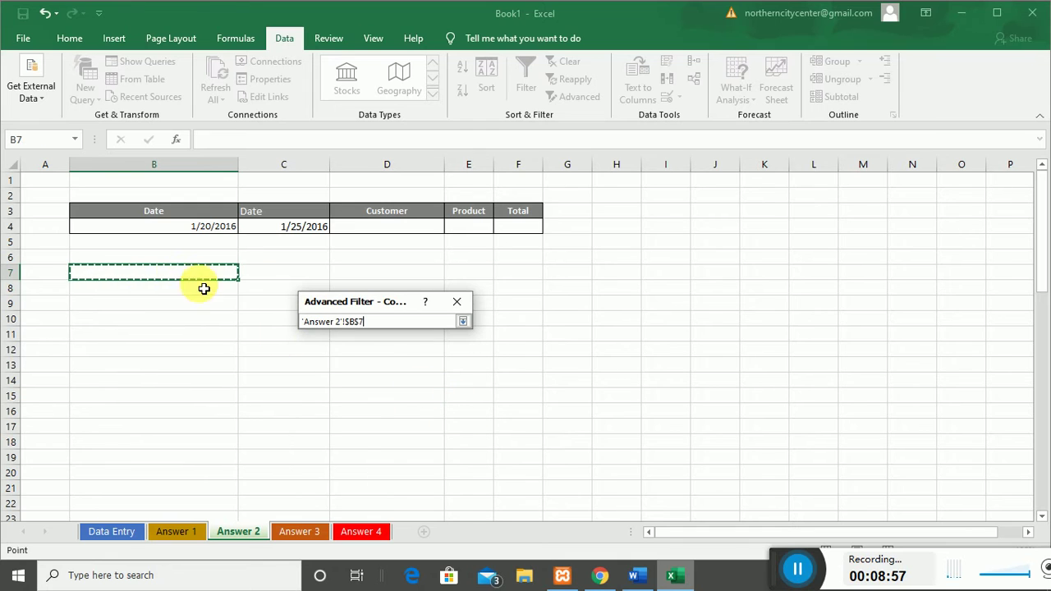
{"action": "left_click", "coordinate": [462, 321]}
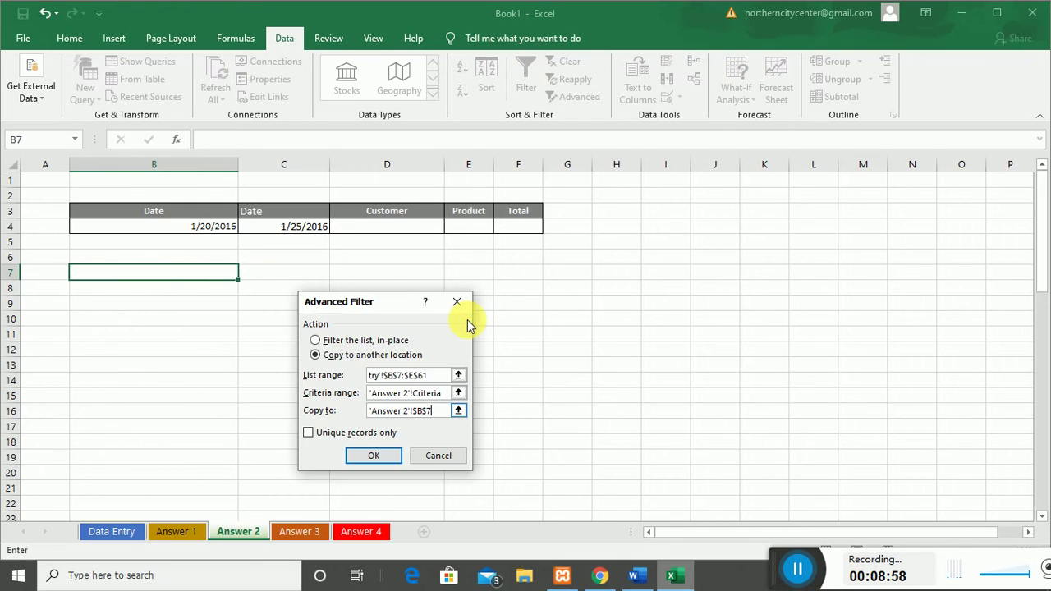
{"action": "left_click", "coordinate": [374, 456]}
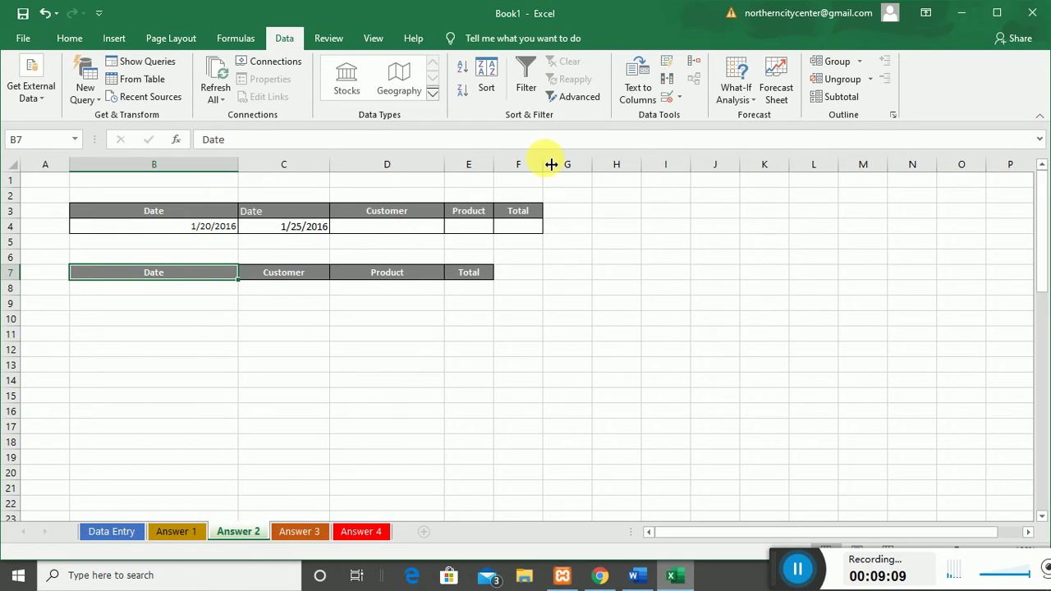
- Widen column F on the Answer 2 sheet
{"action": "left_click_drag", "start_coordinate": [543, 165], "coordinate": [620, 169]}
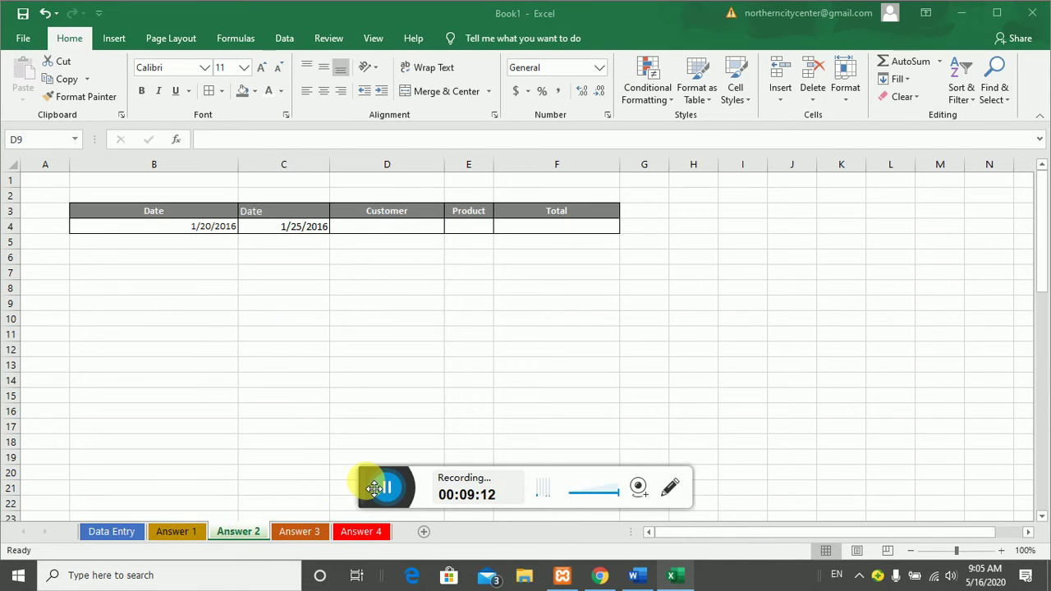
{"action": "left_click_drag", "start_coordinate": [386, 490], "coordinate": [832, 546]}
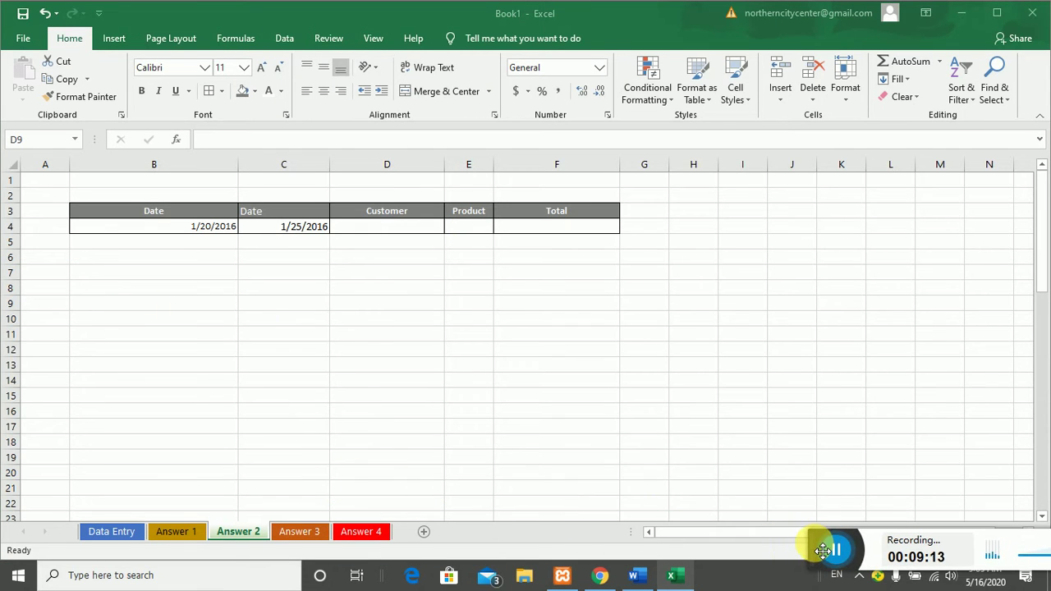
- Change the date criteria on Answer 2 to >=1/20/2016 in B4 and <=1/25/2016 in C4
{"action": "left_click", "coordinate": [210, 231]}
{"action": "left_click", "coordinate": [210, 139]}
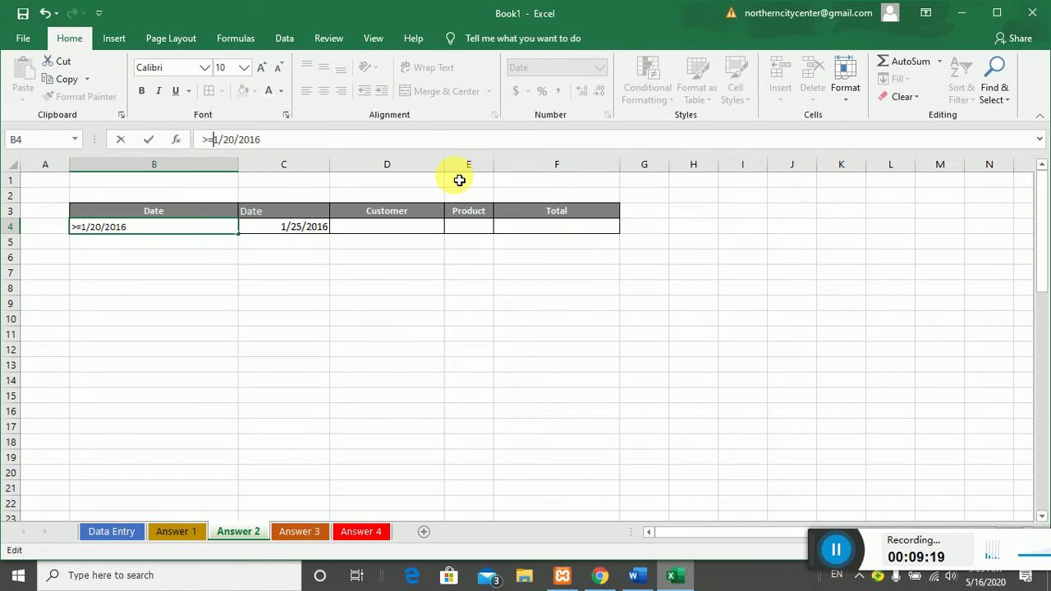
{"action": "left_click", "coordinate": [298, 229]}
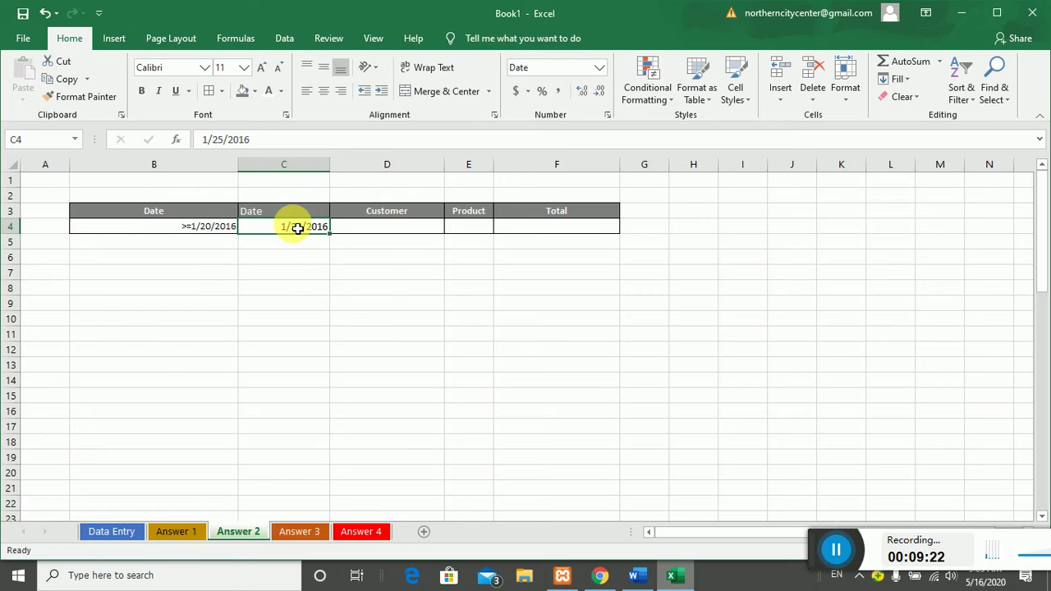
{"action": "left_click", "coordinate": [206, 140]}
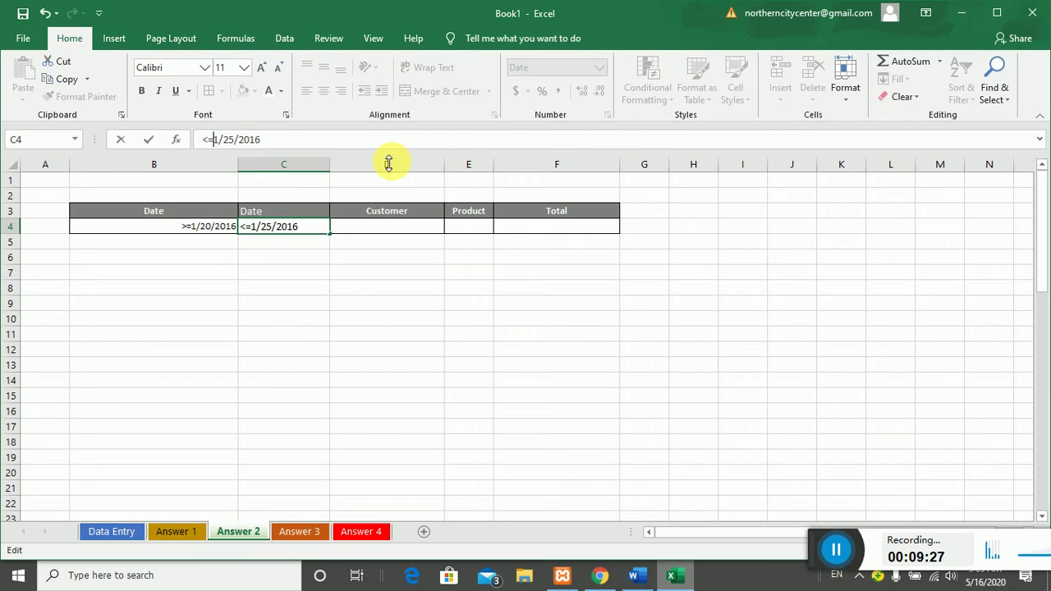
{"action": "type", "text": "<="}
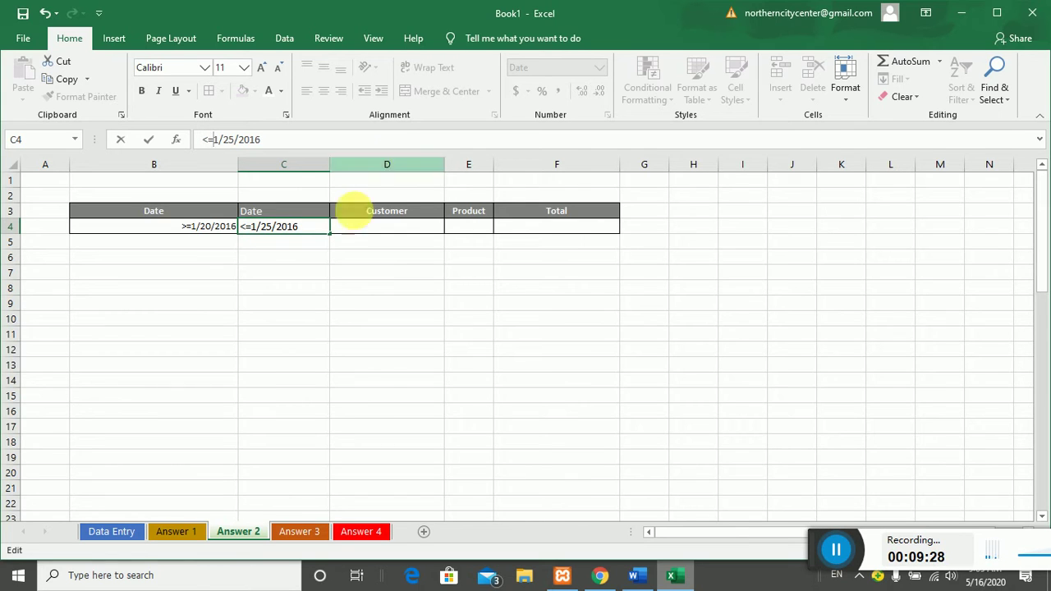
{"action": "left_click", "coordinate": [354, 289]}
- Check the comparison operators in the date criteria cells B4 and C4 on Answer 2
{"action": "left_click", "coordinate": [206, 230]}
{"action": "left_click", "coordinate": [304, 366]}
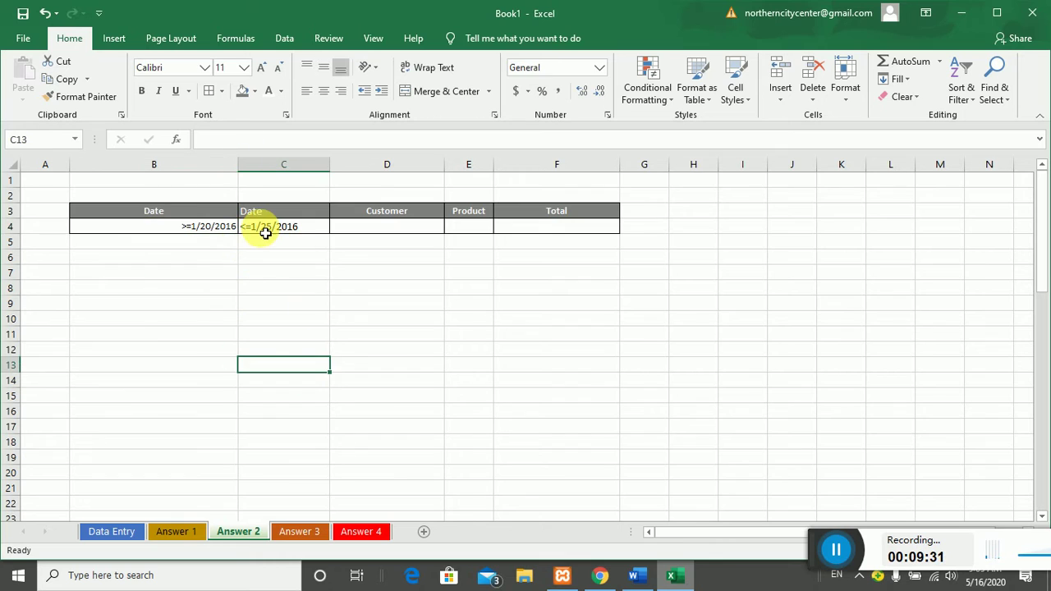
{"action": "left_click", "coordinate": [261, 229]}
{"action": "left_click", "coordinate": [194, 232]}
{"action": "double_click", "coordinate": [203, 229]}
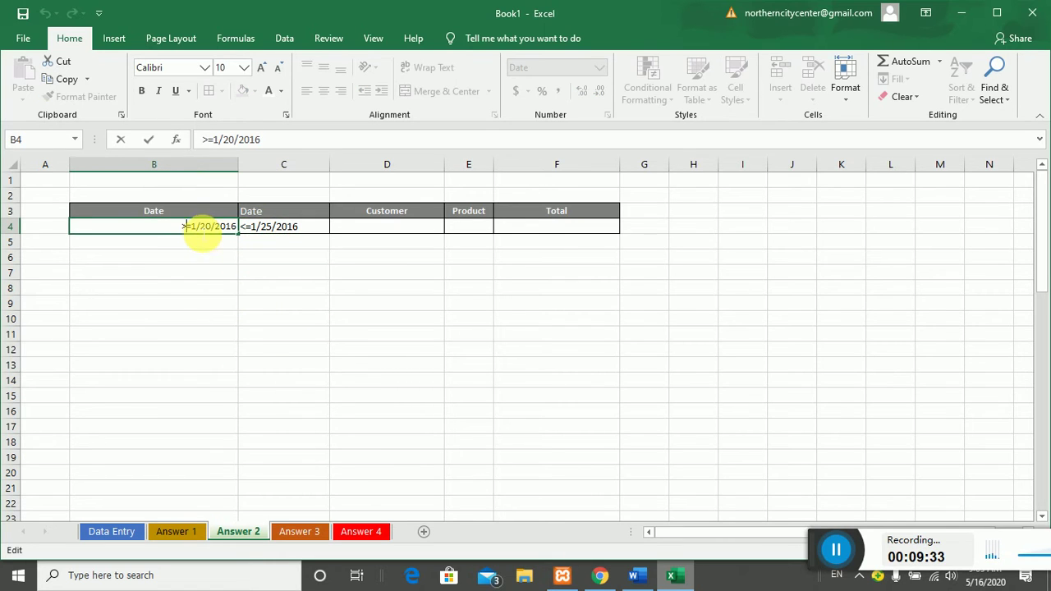
{"action": "left_click", "coordinate": [282, 254]}
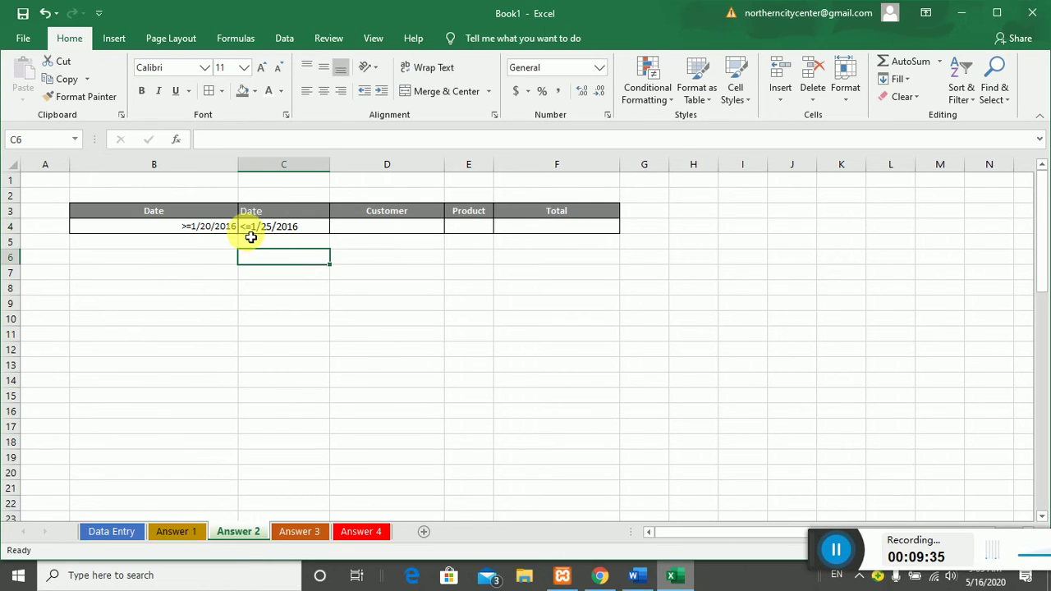
{"action": "left_click", "coordinate": [257, 232]}
{"action": "left_click", "coordinate": [267, 299]}
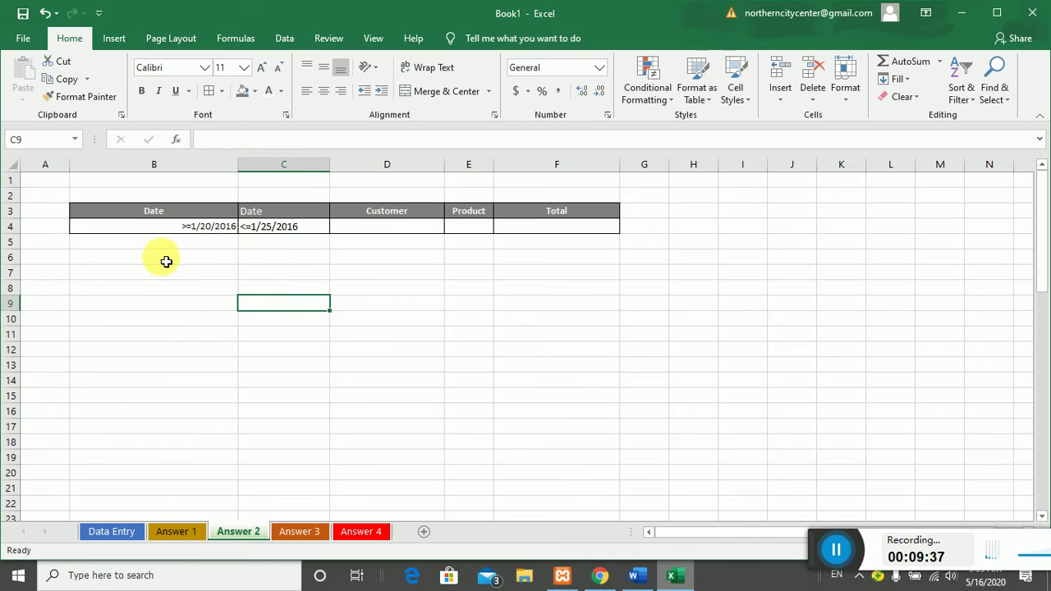
- From cell B7, set up an Advanced Filter that copies to another location, with 'Data Entry'!$B$7:$E$61 as the list range
{"action": "left_click", "coordinate": [143, 273]}
{"action": "left_click", "coordinate": [283, 38]}
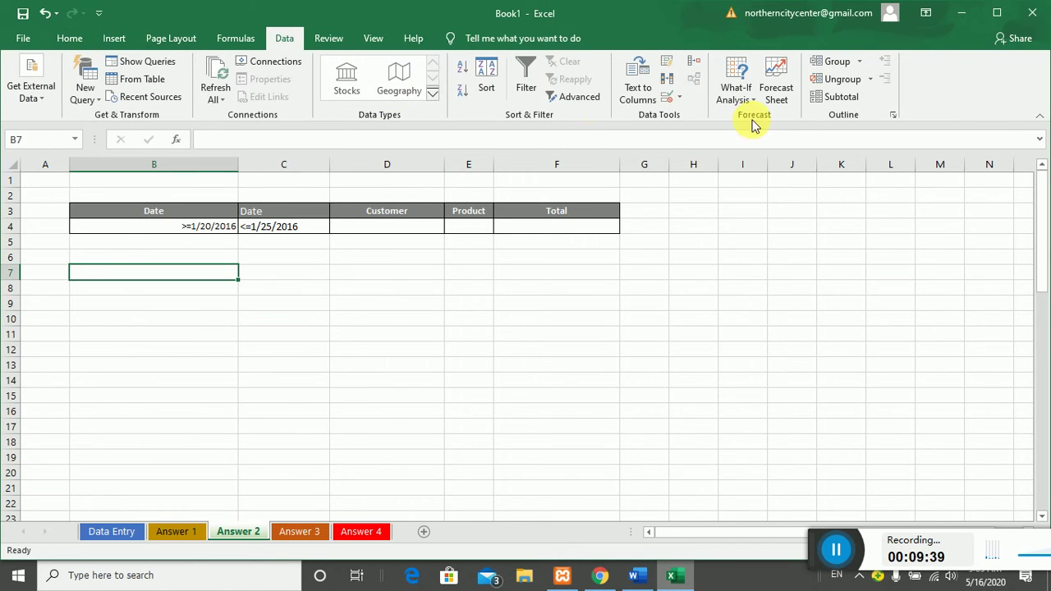
{"action": "left_click", "coordinate": [574, 99]}
{"action": "left_click", "coordinate": [319, 356]}
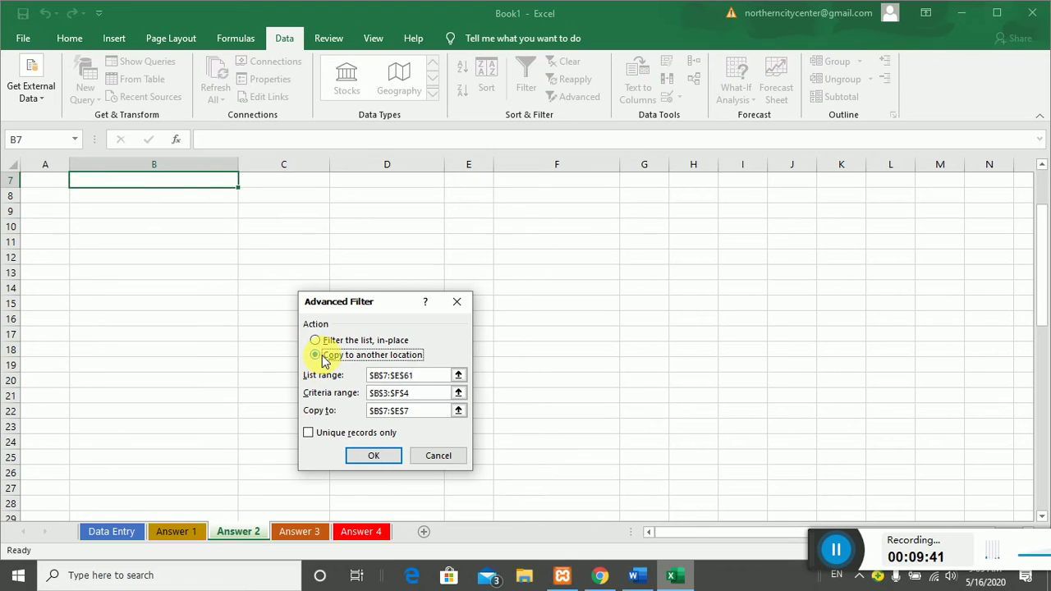
{"action": "left_click", "coordinate": [459, 375]}
{"action": "left_click", "coordinate": [111, 532]}
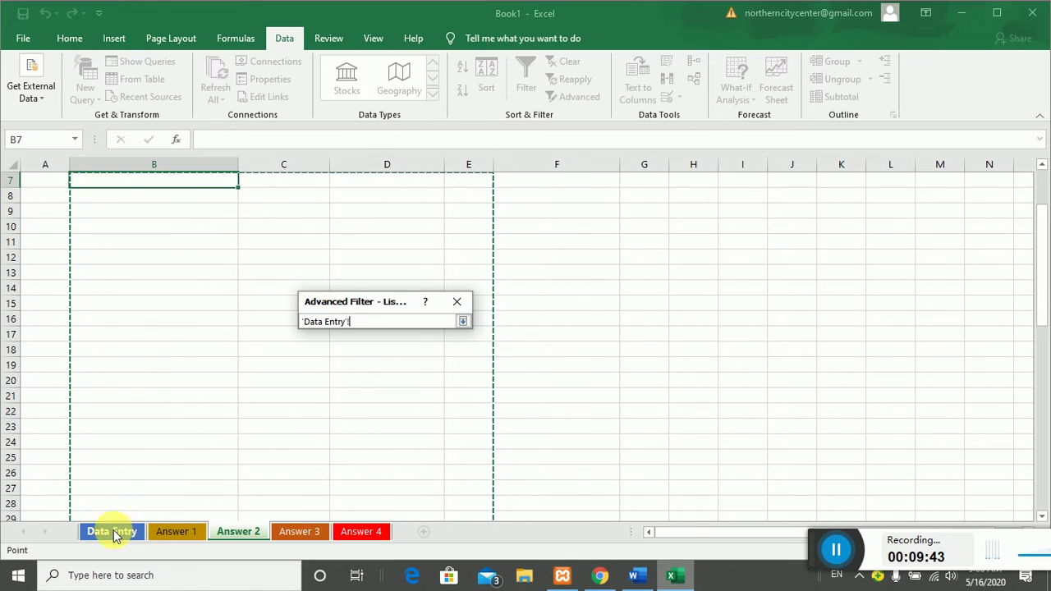
{"action": "scroll", "coordinate": [165, 341], "scroll_direction": "up", "scroll_amount": 3}
{"action": "left_click_drag", "start_coordinate": [122, 298], "coordinate": [411, 429]}
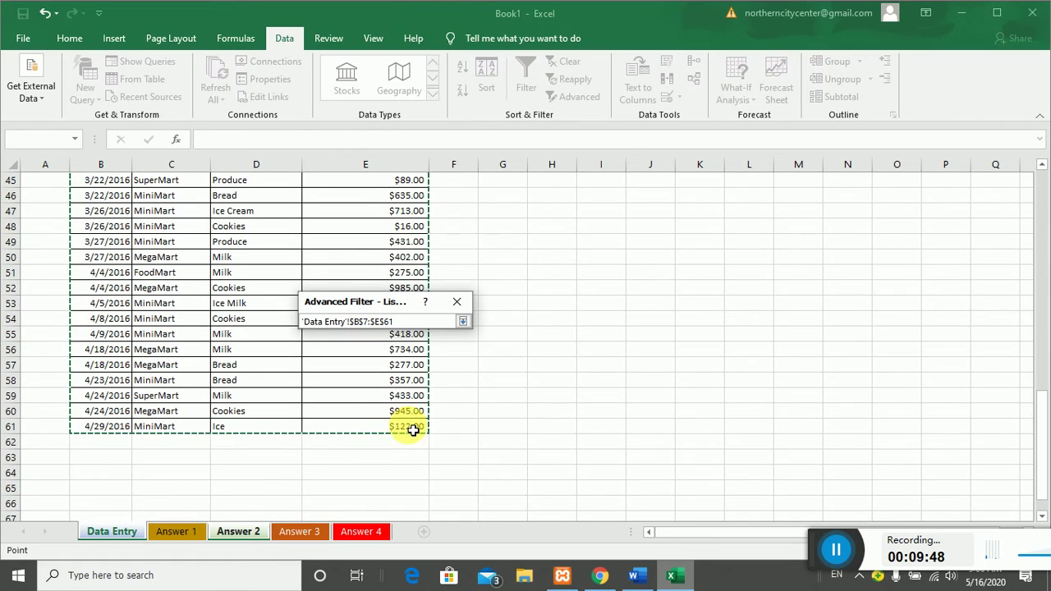
{"action": "left_click", "coordinate": [462, 322]}
- Use B3:F4 on Answer 2 as the criteria range, set the copy destination to B7, and run the filter
{"action": "left_click", "coordinate": [460, 393]}
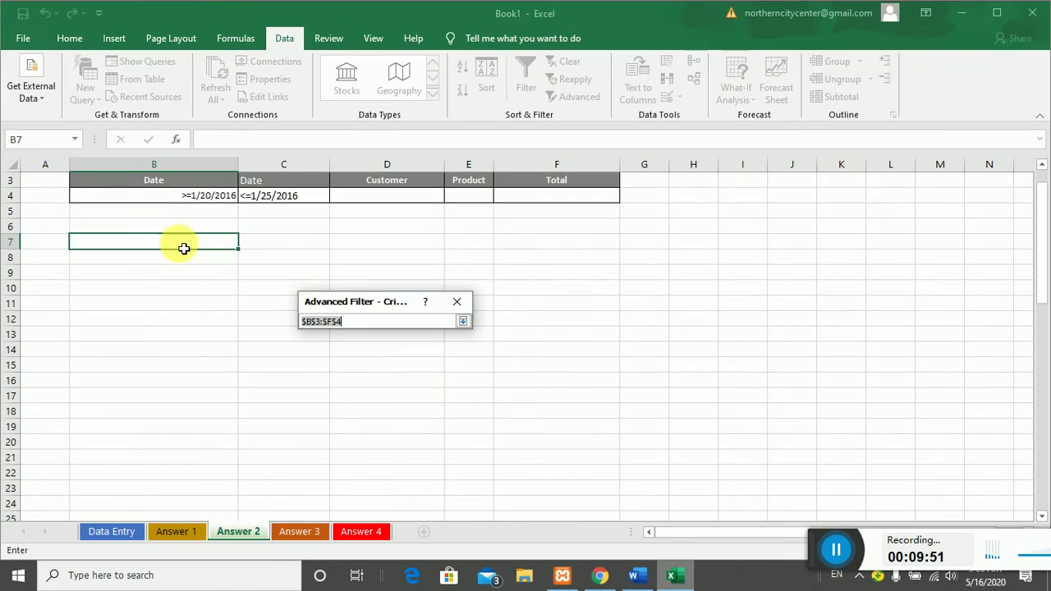
{"action": "left_click_drag", "start_coordinate": [117, 216], "coordinate": [566, 235]}
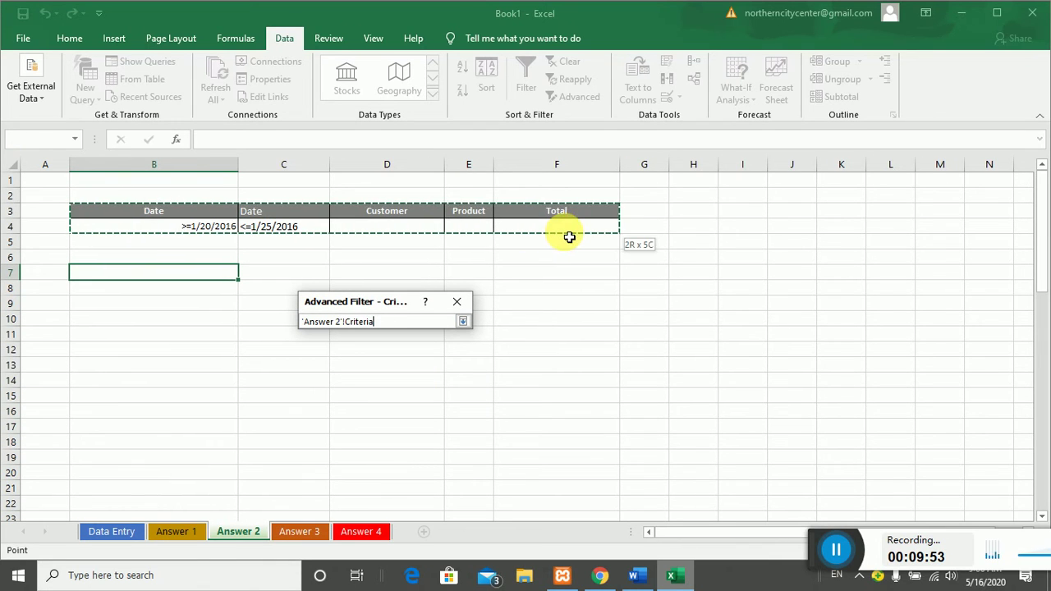
{"action": "left_click", "coordinate": [463, 322]}
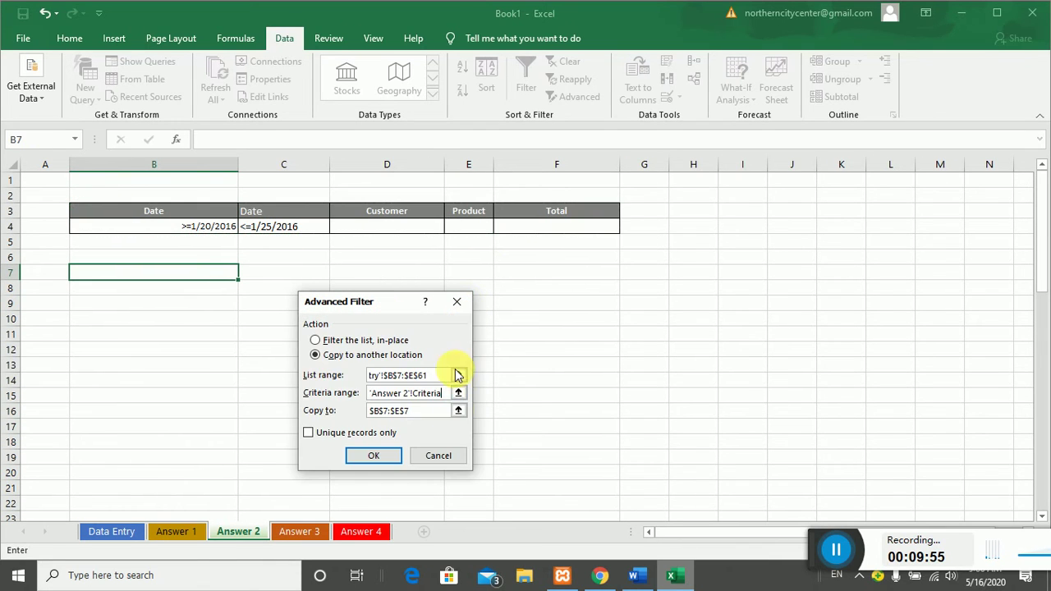
{"action": "left_click", "coordinate": [460, 410]}
{"action": "left_click", "coordinate": [123, 280]}
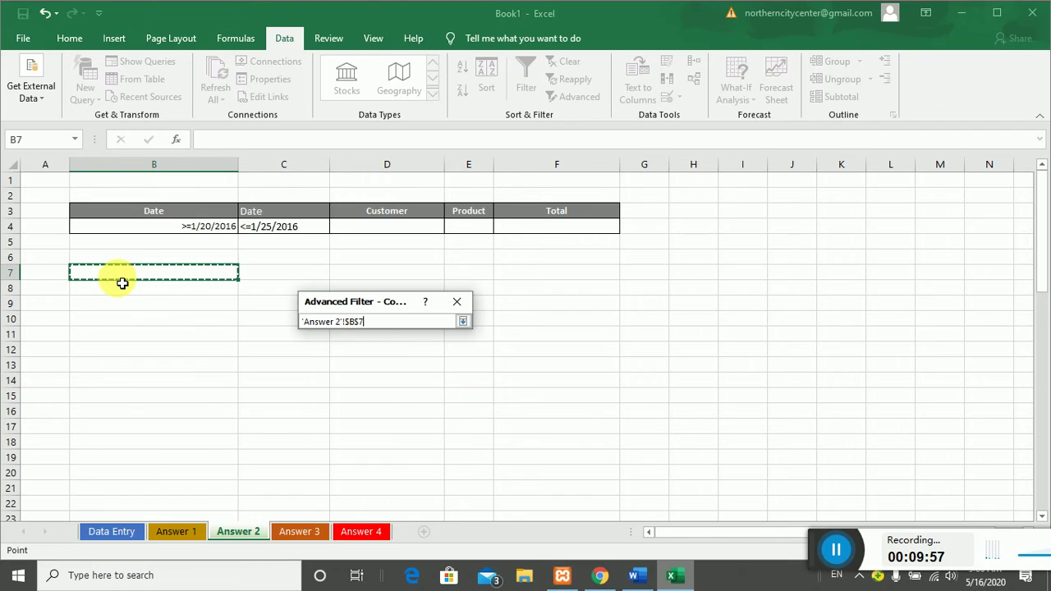
{"action": "left_click", "coordinate": [463, 322]}
{"action": "left_click", "coordinate": [386, 457]}
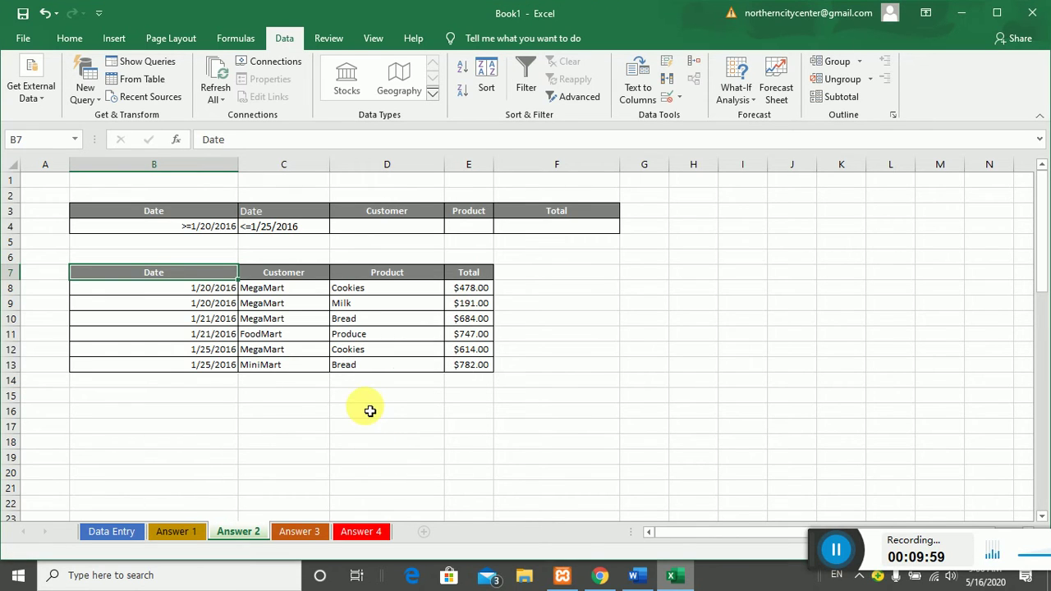
- Review the dates and records extracted below the criteria range on Answer 2
{"action": "left_click", "coordinate": [322, 409]}
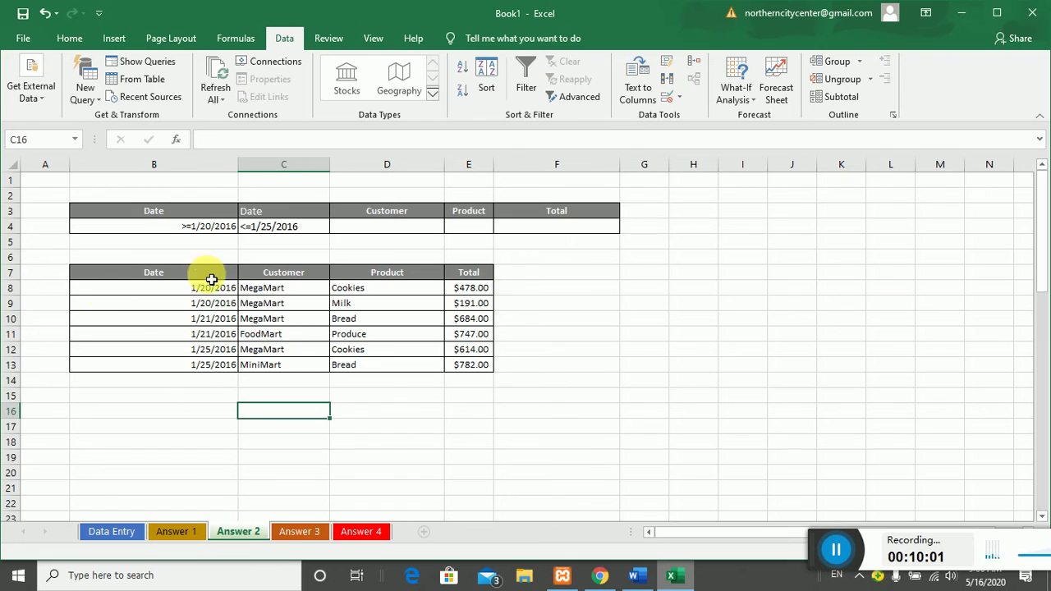
{"action": "left_click", "coordinate": [201, 290]}
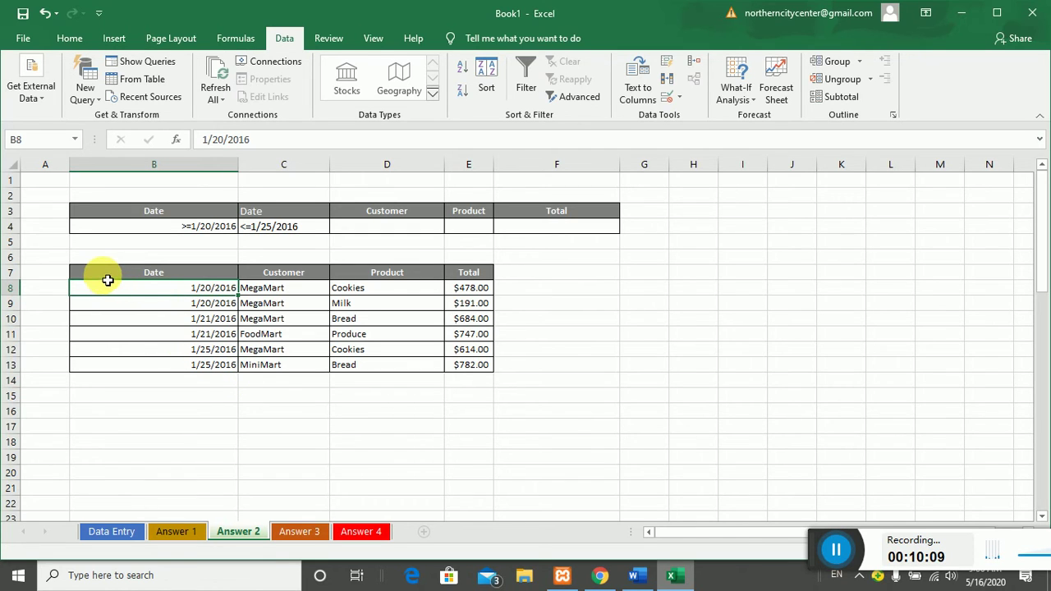
{"action": "left_click_drag", "start_coordinate": [108, 279], "coordinate": [469, 377]}
{"action": "left_click", "coordinate": [279, 462]}
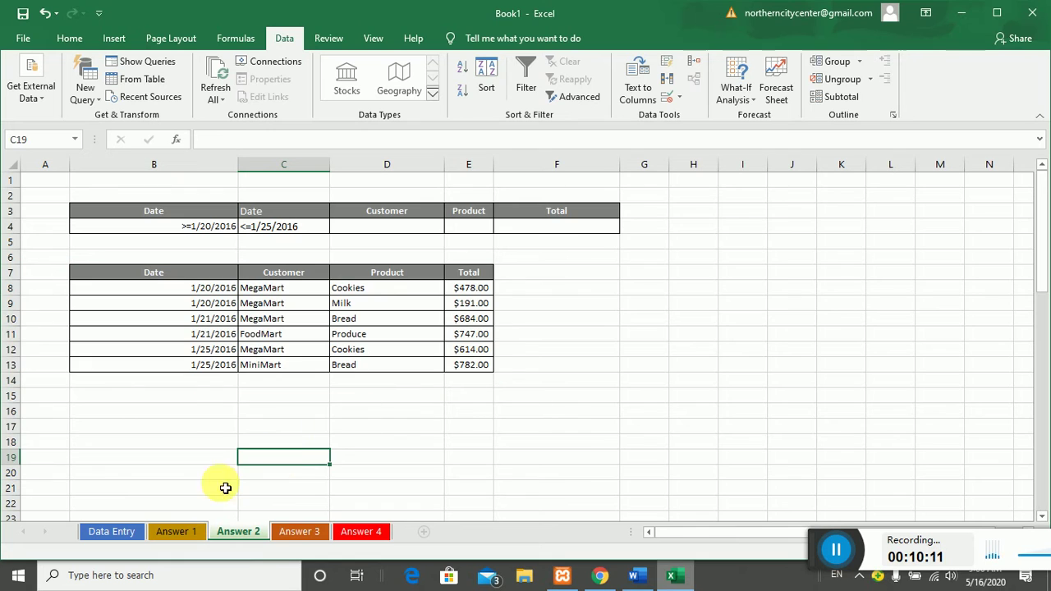
- Examine the Customer and Product criteria in L14:M16 on the Data Entry sheet
{"action": "left_click", "coordinate": [103, 531]}
{"action": "scroll", "coordinate": [575, 407], "scroll_direction": "up", "scroll_amount": 4}
{"action": "scroll", "coordinate": [574, 408], "scroll_direction": "up", "scroll_amount": 8}
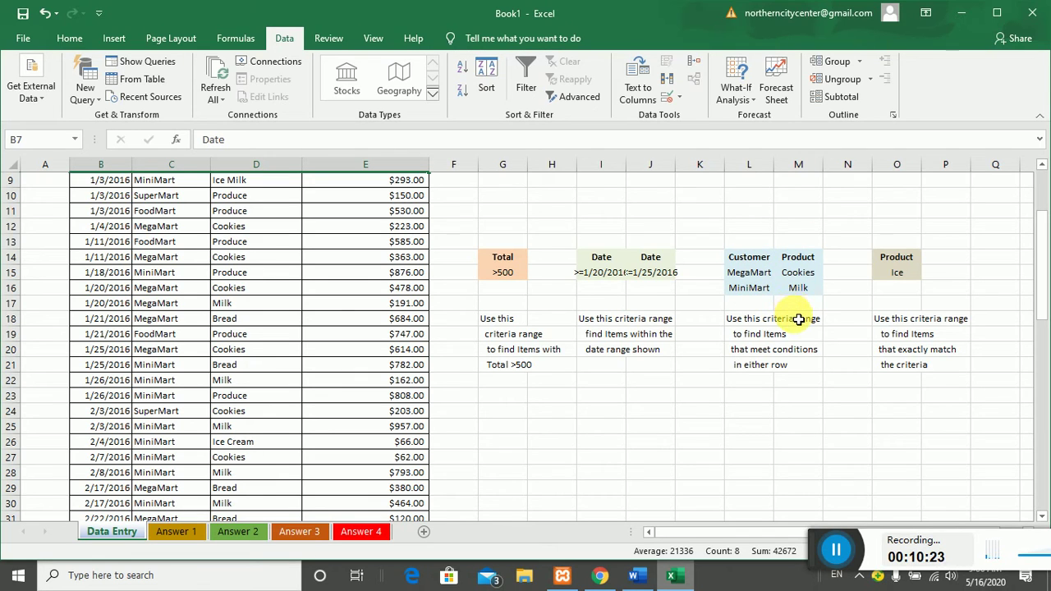
{"action": "left_click", "coordinate": [748, 273]}
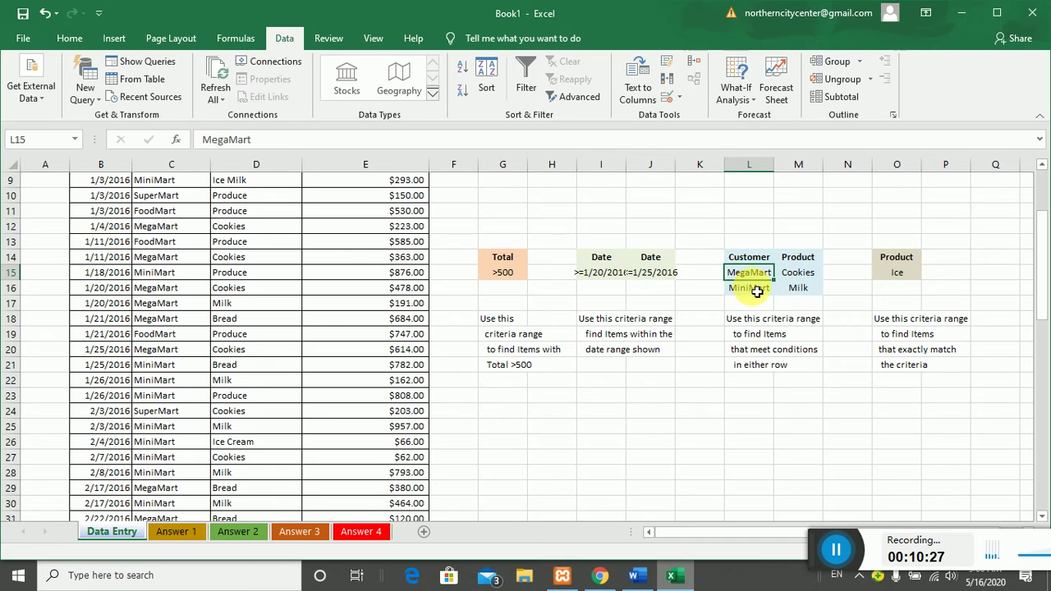
{"action": "left_click", "coordinate": [757, 296]}
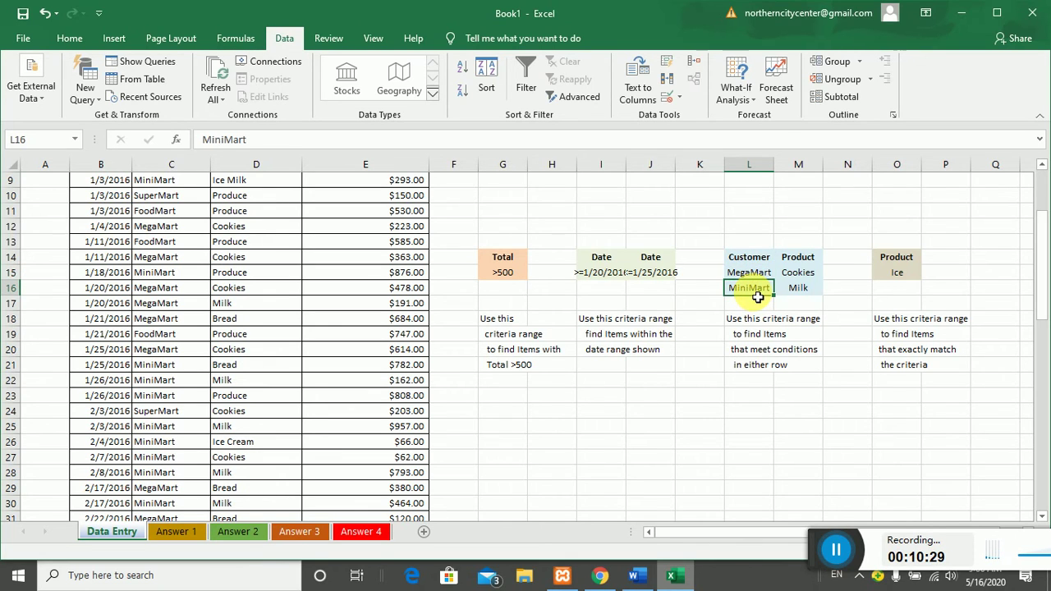
- Check how each customer is paired with a product in the MegaMart and MiniMart criteria rows
{"action": "left_click", "coordinate": [817, 278]}
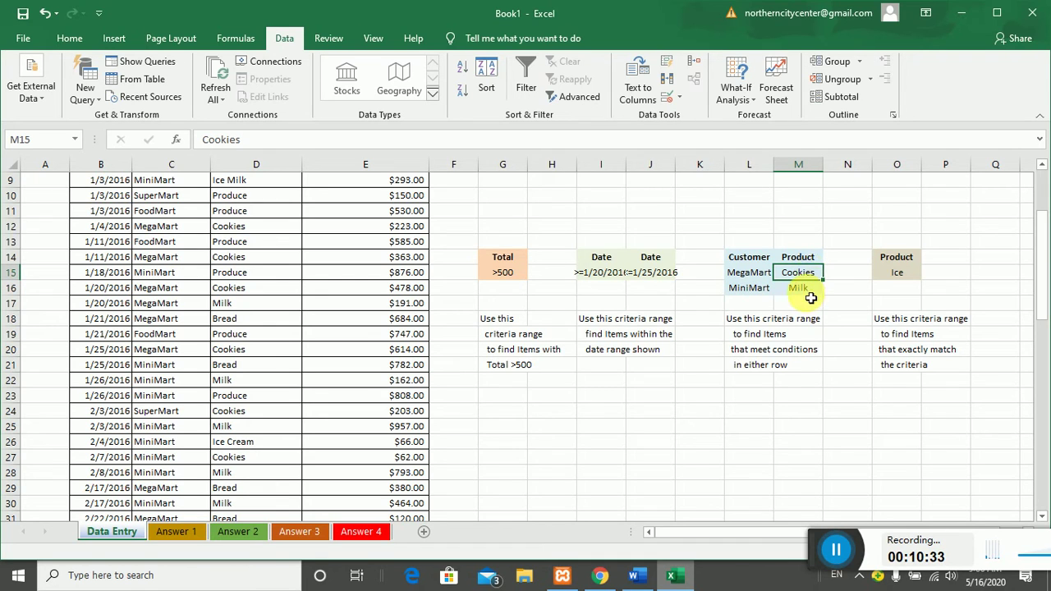
{"action": "left_click", "coordinate": [811, 296]}
{"action": "left_click", "coordinate": [805, 263]}
{"action": "left_click", "coordinate": [799, 276]}
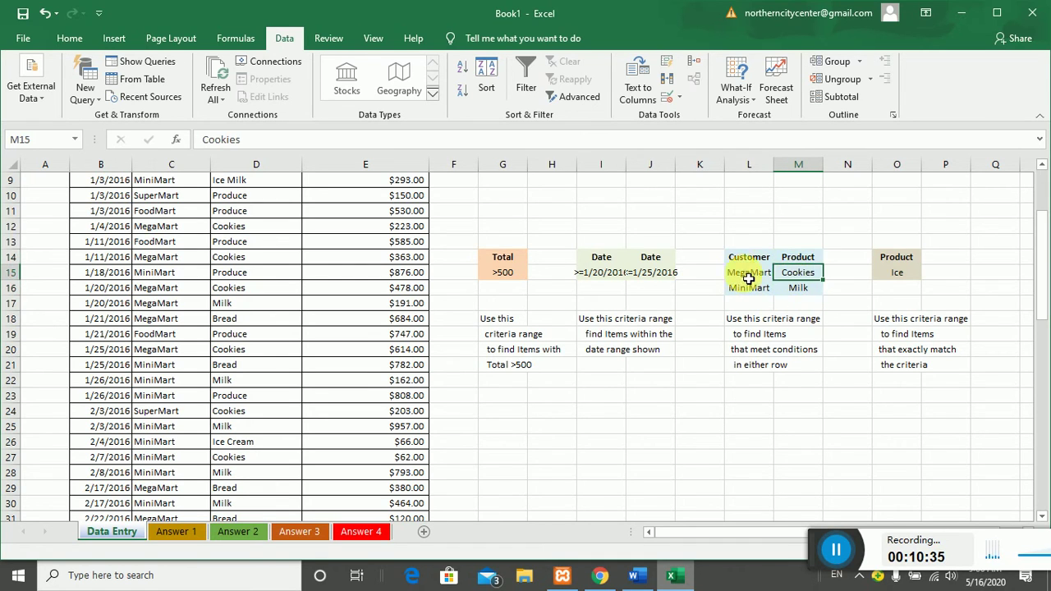
{"action": "left_click_drag", "start_coordinate": [735, 261], "coordinate": [791, 288]}
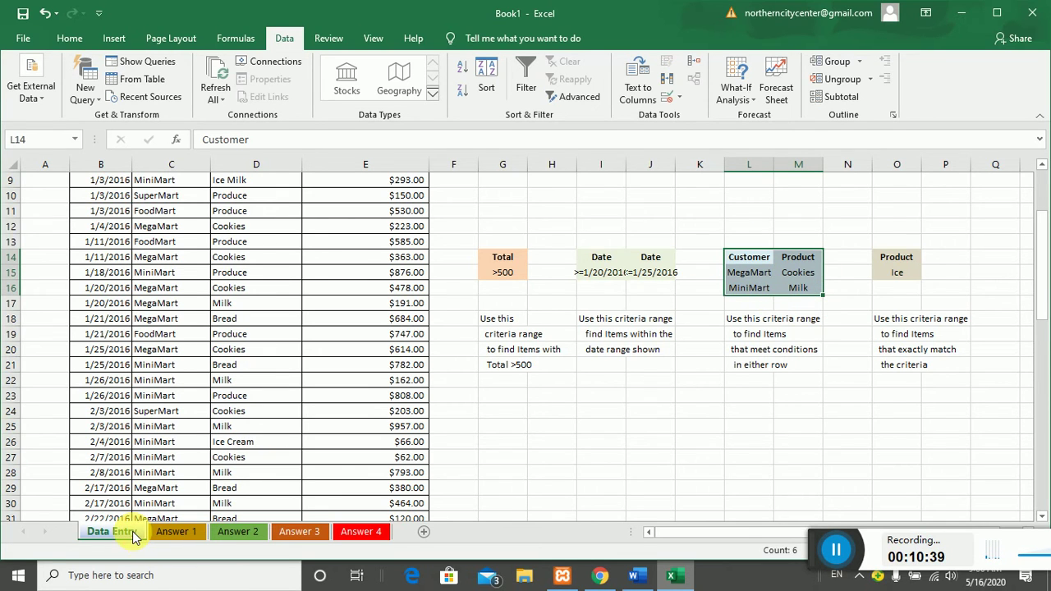
- Copy the header row and first record, B7:E8 on Data Entry, to cell B3 of Answer 3
{"action": "scroll", "coordinate": [173, 386], "scroll_direction": "up", "scroll_amount": 3}
{"action": "left_click_drag", "start_coordinate": [99, 301], "coordinate": [389, 328]}
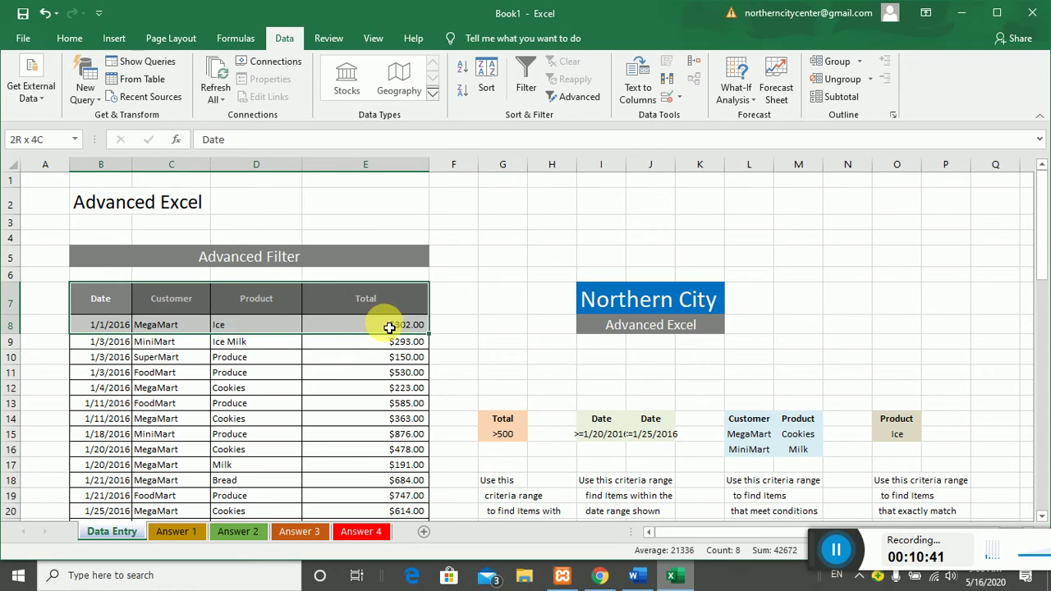
{"action": "right_click", "coordinate": [239, 309]}
{"action": "left_click", "coordinate": [275, 220]}
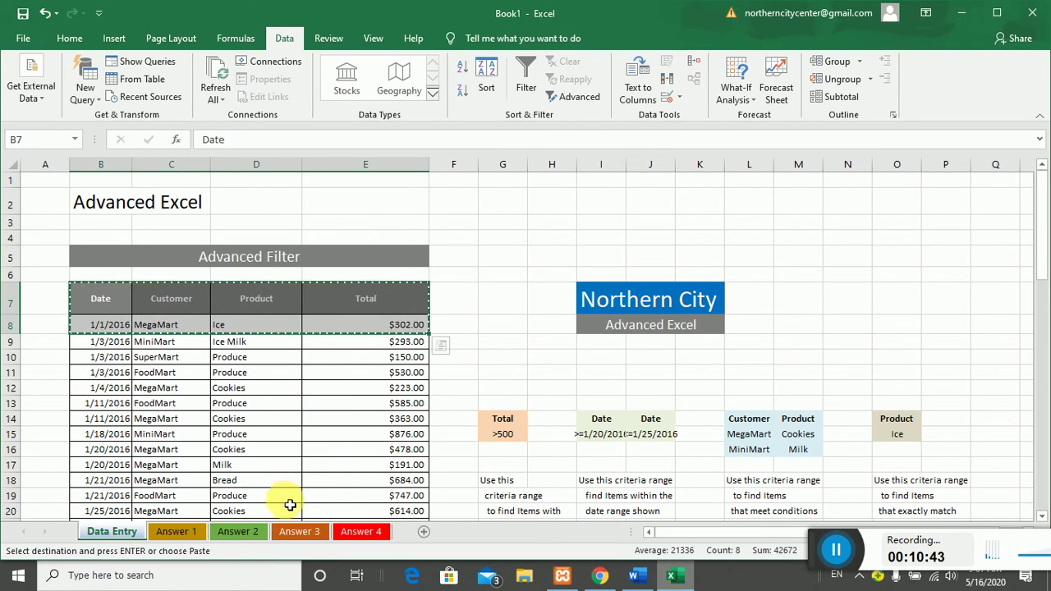
{"action": "left_click", "coordinate": [292, 531]}
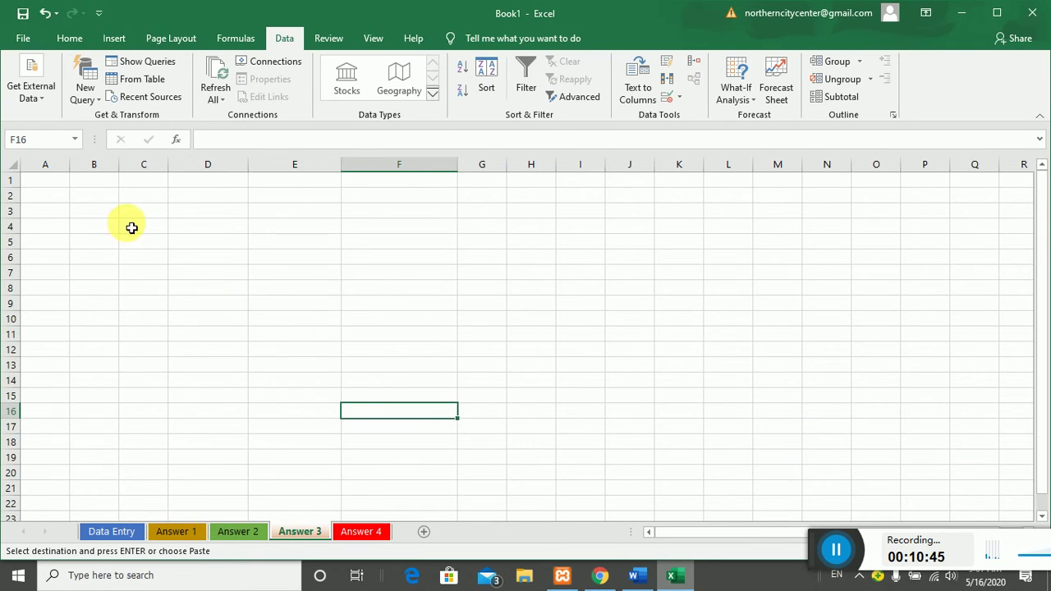
{"action": "left_click", "coordinate": [106, 212]}
{"action": "right_click", "coordinate": [110, 211]}
{"action": "left_click", "coordinate": [138, 277]}
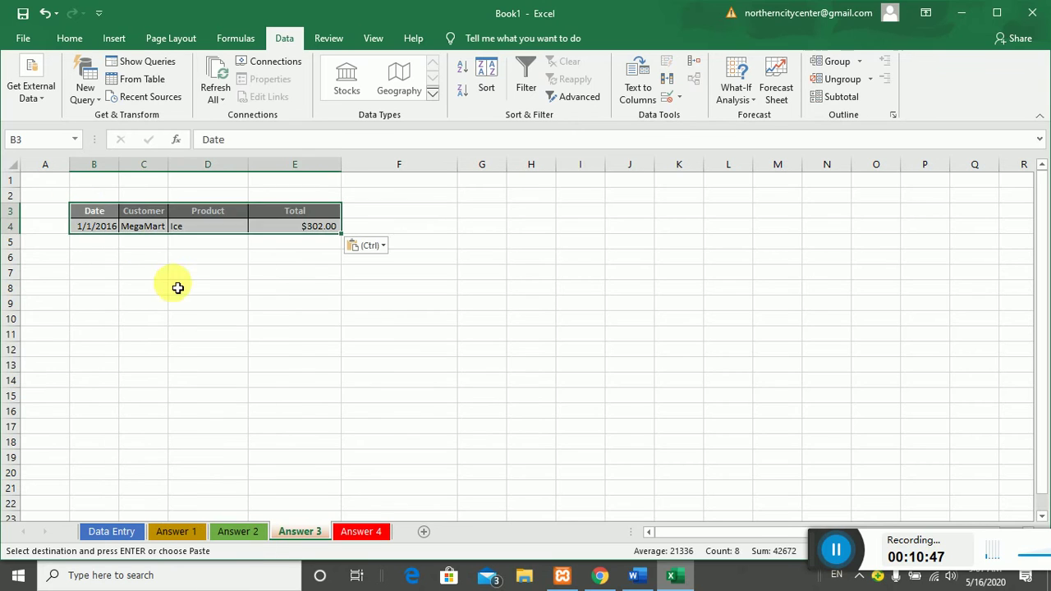
- Clear the pasted record's values from row 4 on Answer 3 and widen columns B, C and D
{"action": "left_click", "coordinate": [177, 288]}
{"action": "left_click_drag", "start_coordinate": [94, 227], "coordinate": [399, 244]}
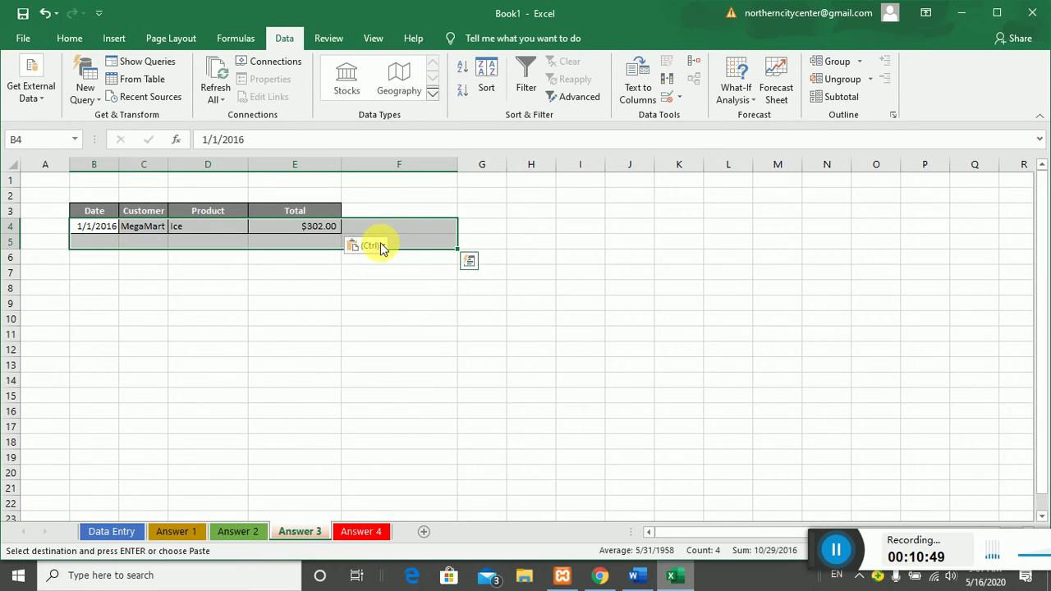
{"action": "key", "text": "Delete"}
{"action": "left_click", "coordinate": [294, 303]}
{"action": "left_click_drag", "start_coordinate": [119, 164], "coordinate": [232, 167]}
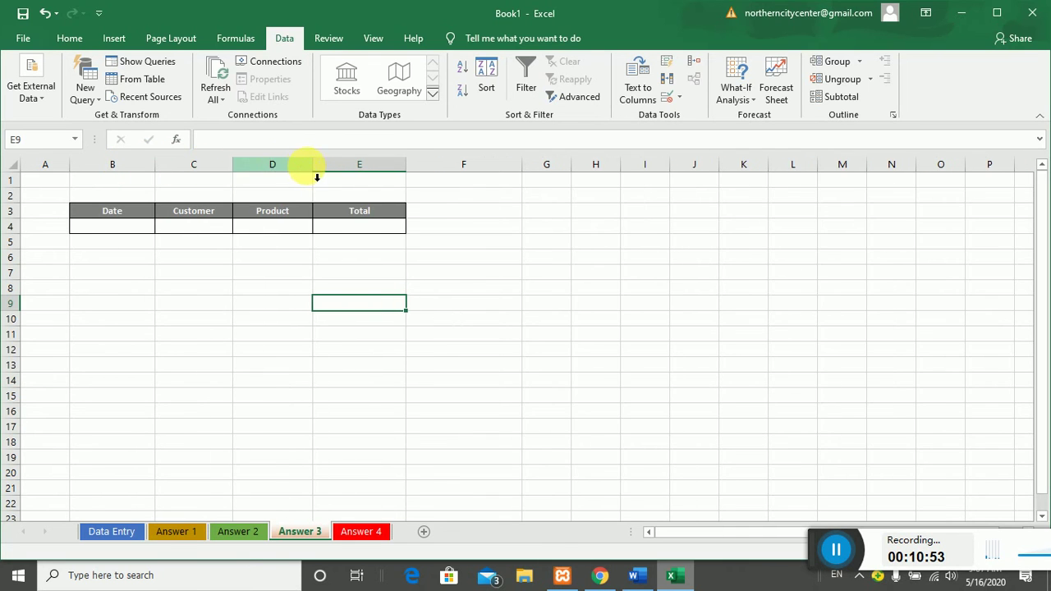
{"action": "left_click_drag", "start_coordinate": [317, 177], "coordinate": [348, 169]}
- Copy the customer and product criteria values, L15:M16 on Data Entry, into C4:D5 under the matching headers on Answer 3
{"action": "left_click", "coordinate": [107, 532]}
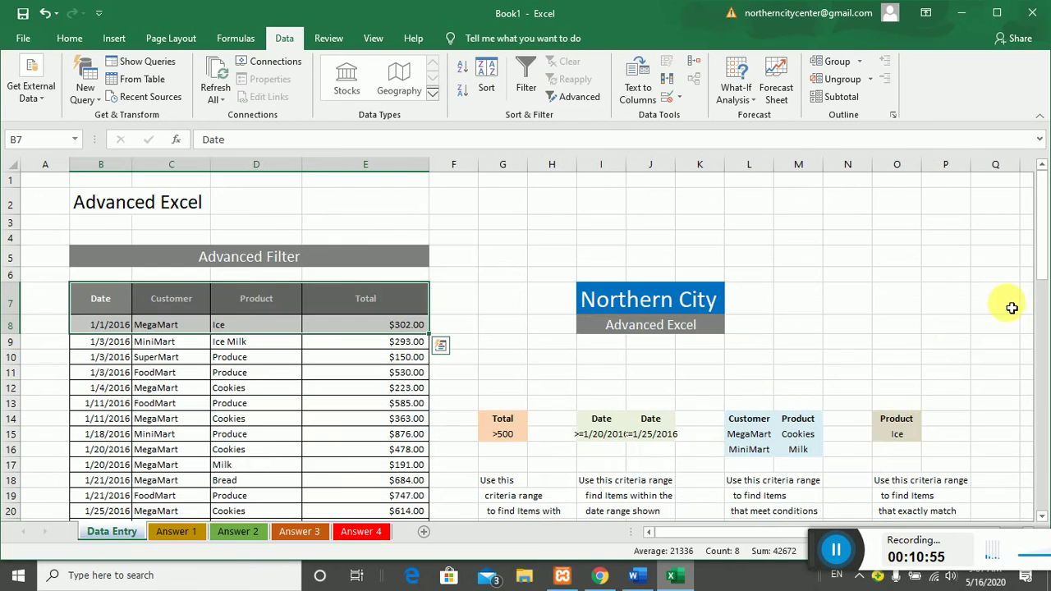
{"action": "left_click_drag", "start_coordinate": [748, 419], "coordinate": [796, 449]}
{"action": "left_click", "coordinate": [750, 448]}
{"action": "right_click", "coordinate": [796, 448]}
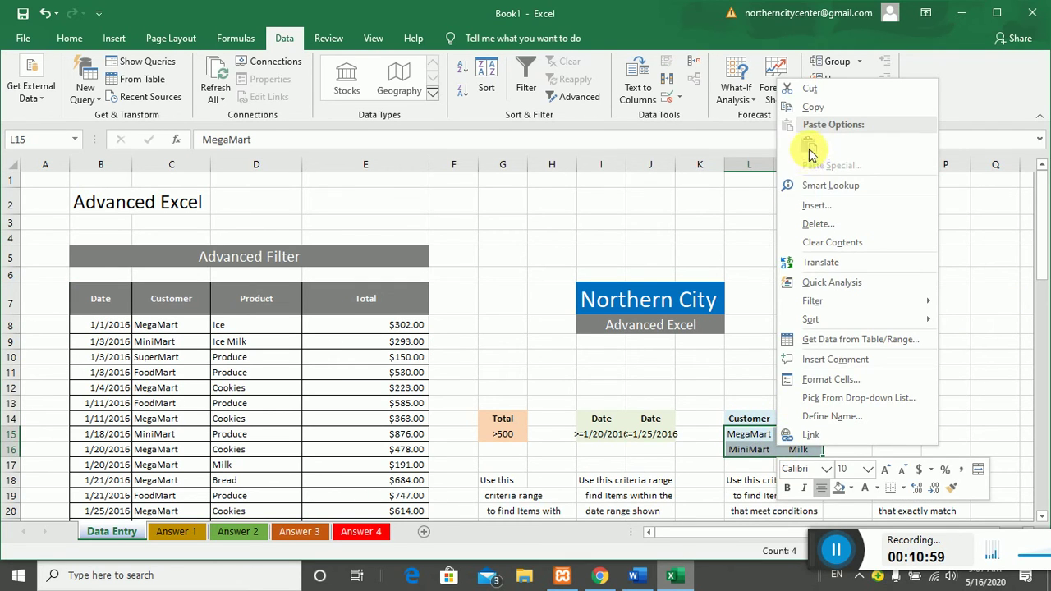
{"action": "left_click", "coordinate": [807, 106]}
{"action": "left_click", "coordinate": [310, 532]}
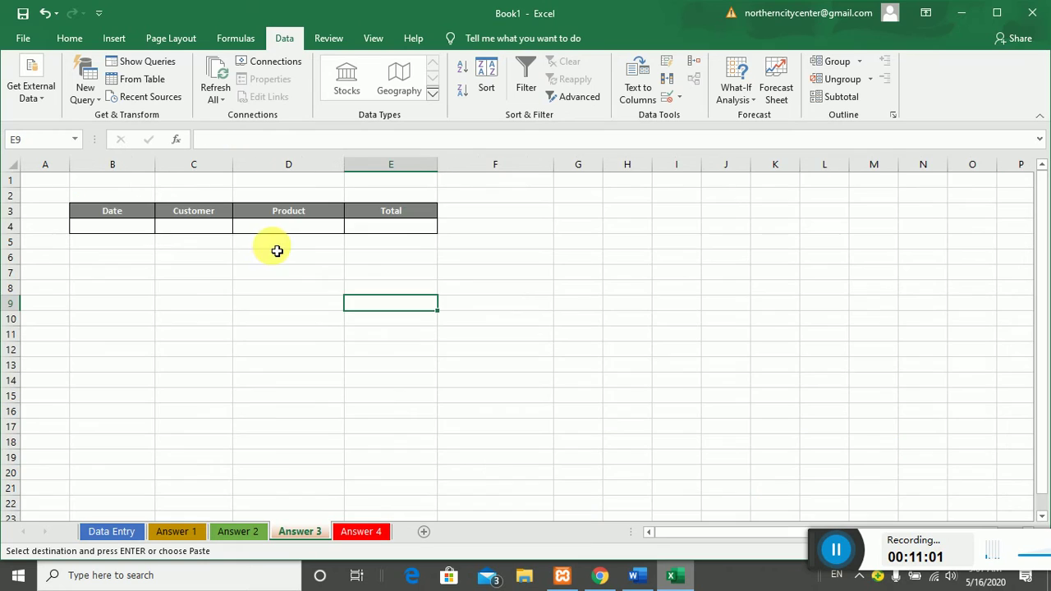
{"action": "left_click_drag", "start_coordinate": [209, 228], "coordinate": [279, 240]}
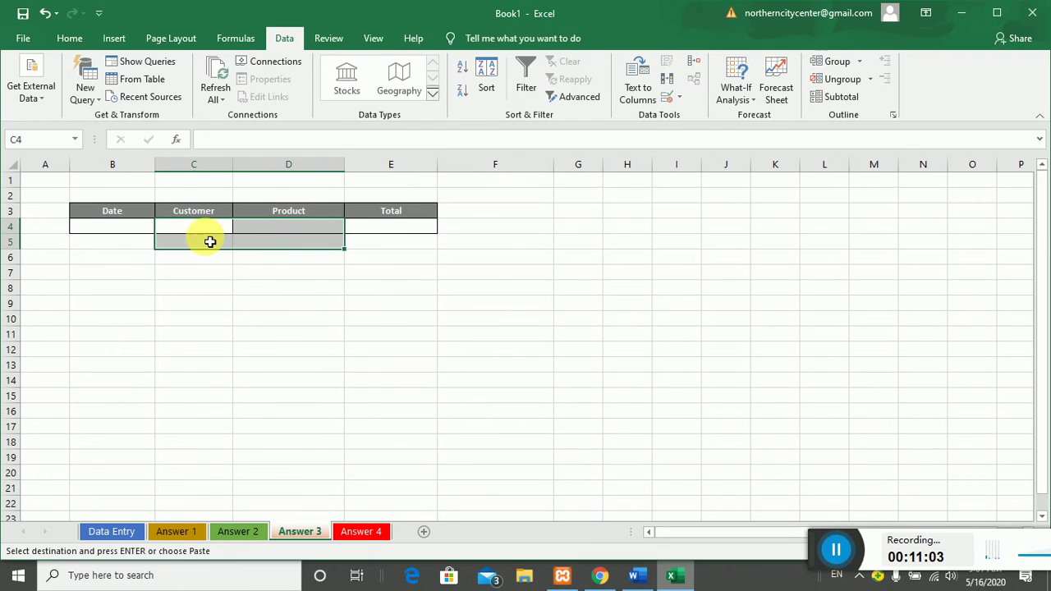
{"action": "right_click", "coordinate": [210, 242]}
{"action": "left_click", "coordinate": [237, 276]}
{"action": "left_click", "coordinate": [218, 306]}
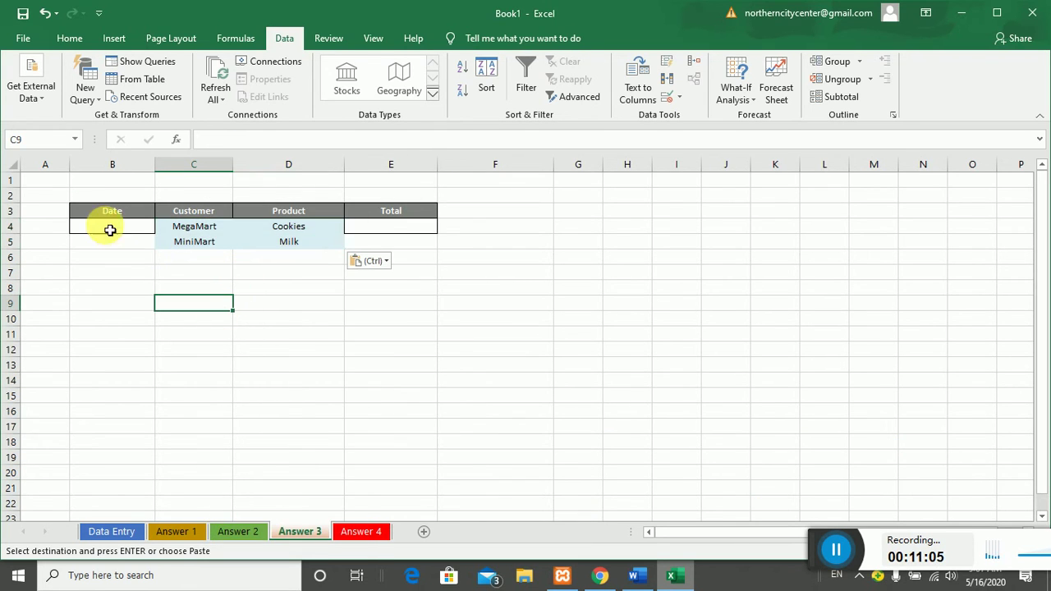
- Remove the fill colour from B4:E5 on Answer 3 and apply borders to all of its cells
{"action": "left_click_drag", "start_coordinate": [94, 228], "coordinate": [376, 245]}
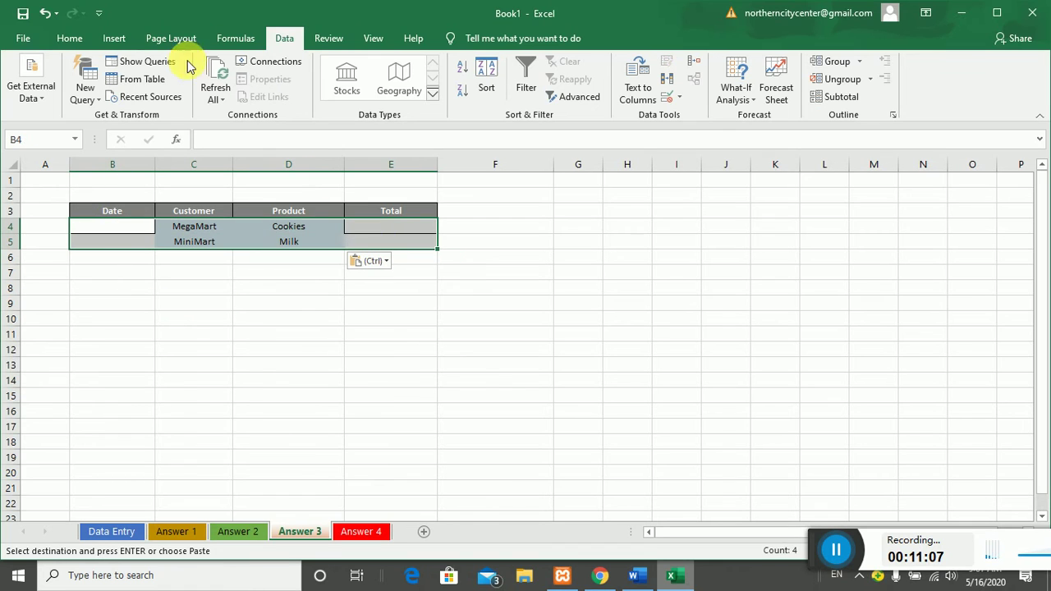
{"action": "left_click", "coordinate": [72, 38]}
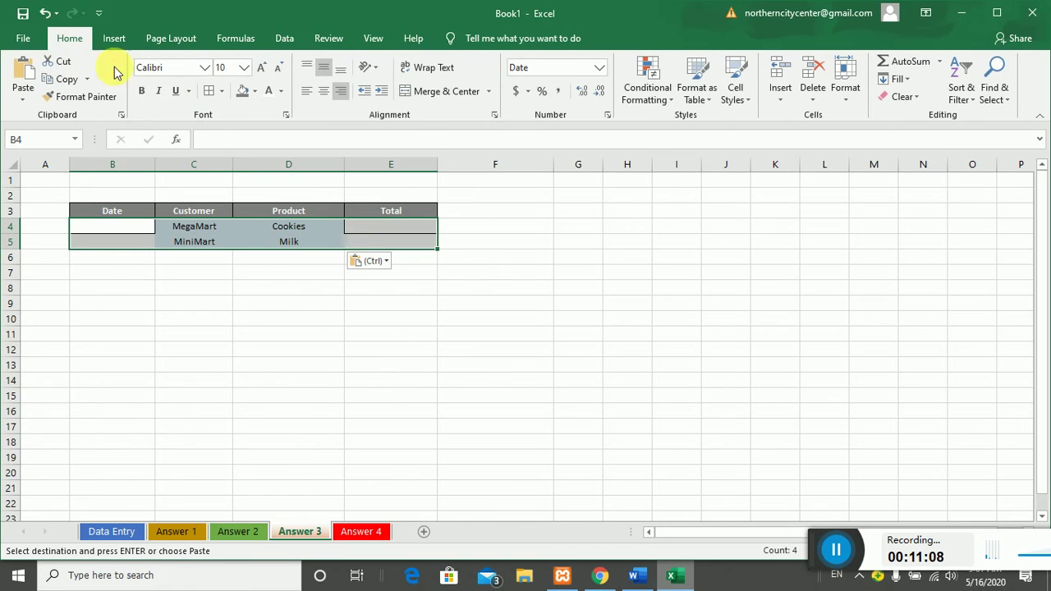
{"action": "left_click", "coordinate": [256, 93]}
{"action": "left_click", "coordinate": [269, 212]}
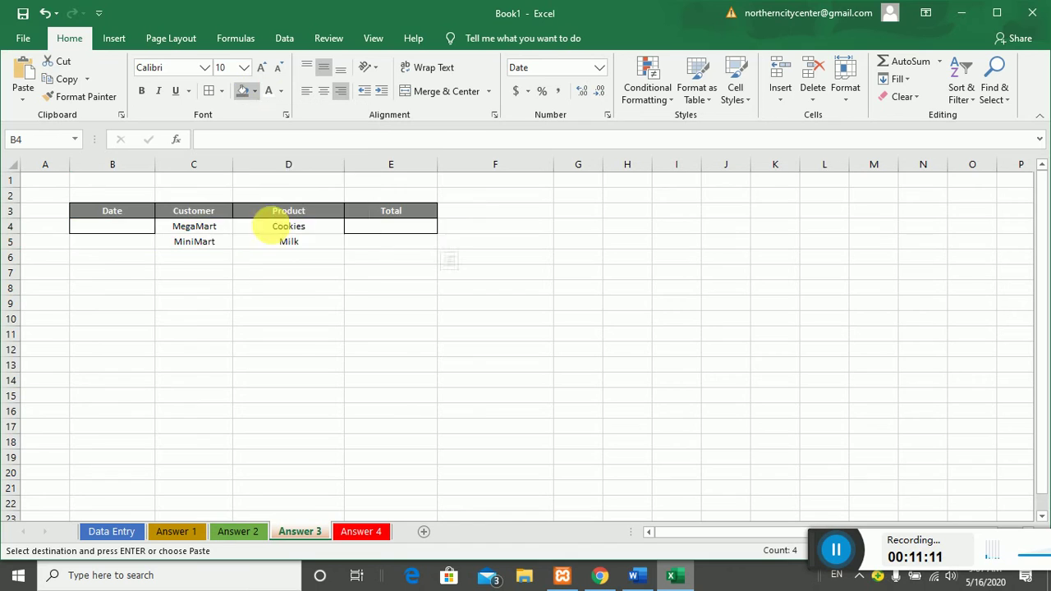
{"action": "left_click", "coordinate": [209, 91]}
{"action": "left_click", "coordinate": [284, 335]}
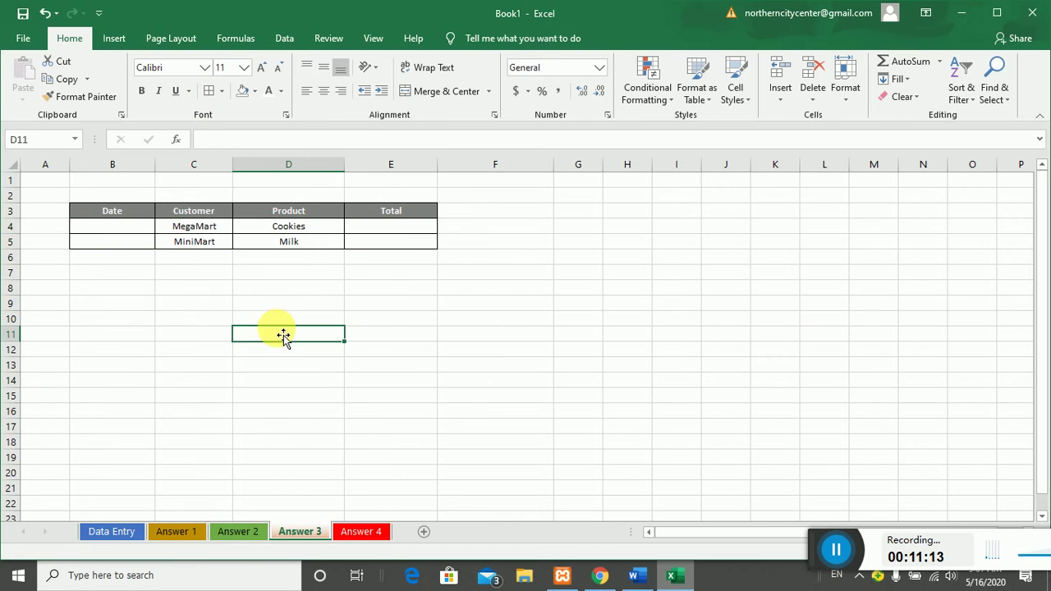
{"action": "left_click_drag", "start_coordinate": [131, 218], "coordinate": [435, 249]}
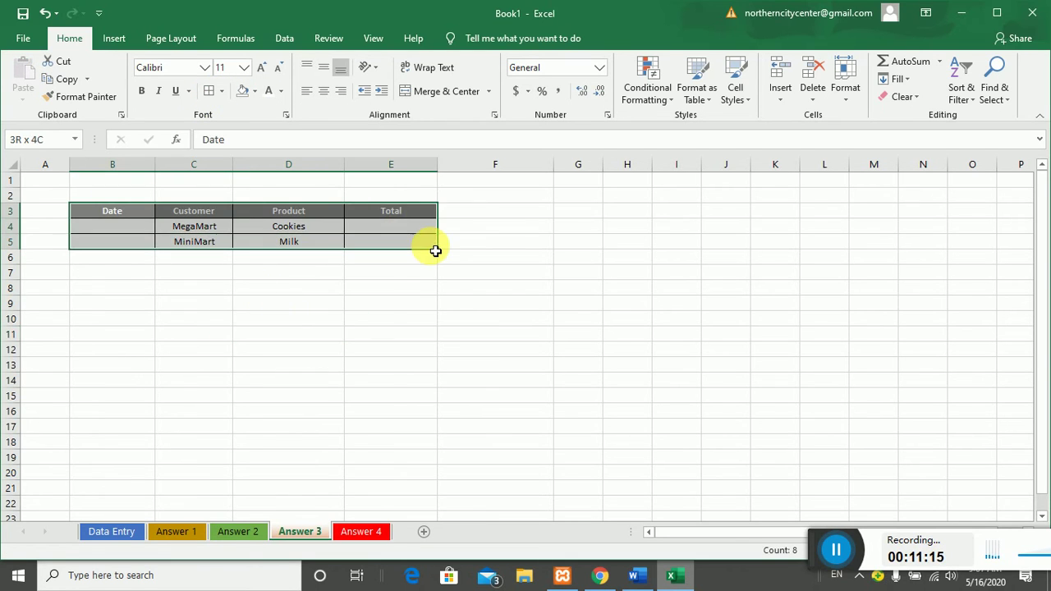
{"action": "left_click", "coordinate": [328, 319]}
- From cell B8 on Answer 3, set up an Advanced Filter that copies to another location, with 'Data Entry'!$B$7:$E$61 as the list range
{"action": "left_click", "coordinate": [139, 309]}
{"action": "left_click", "coordinate": [122, 291]}
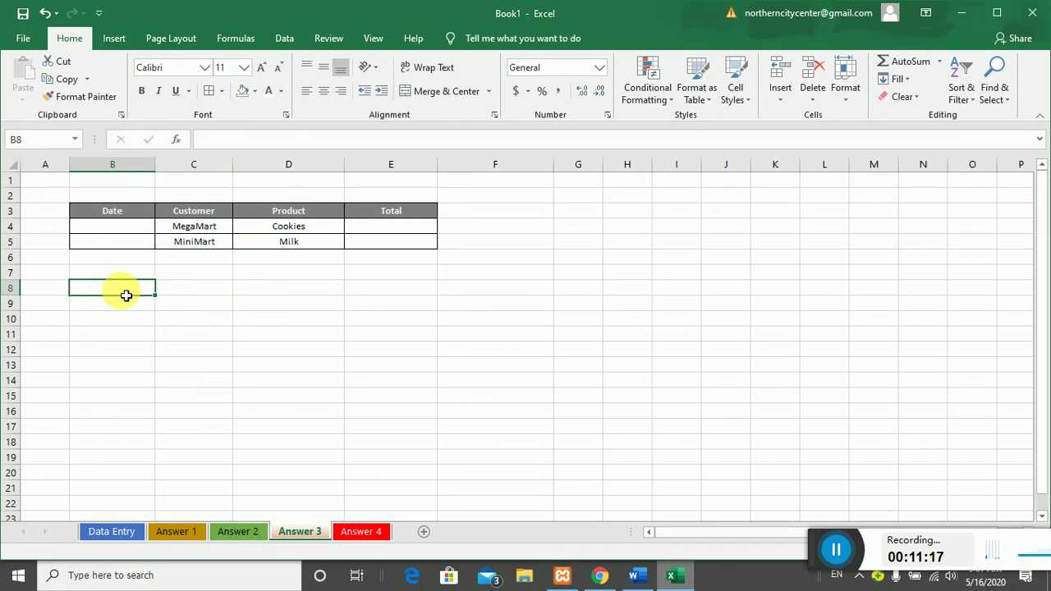
{"action": "left_click", "coordinate": [284, 41]}
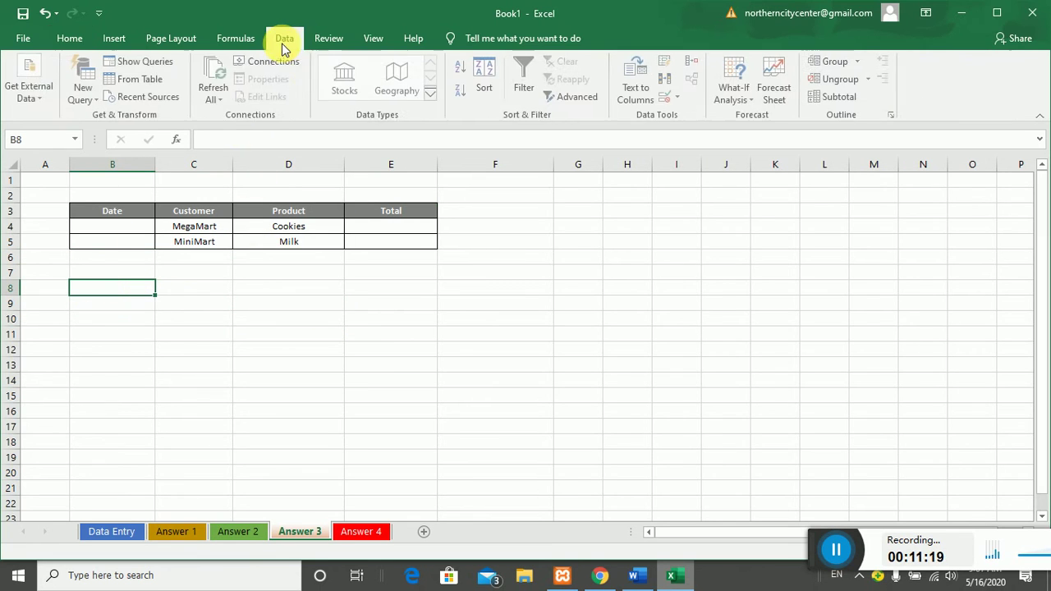
{"action": "left_click", "coordinate": [581, 98]}
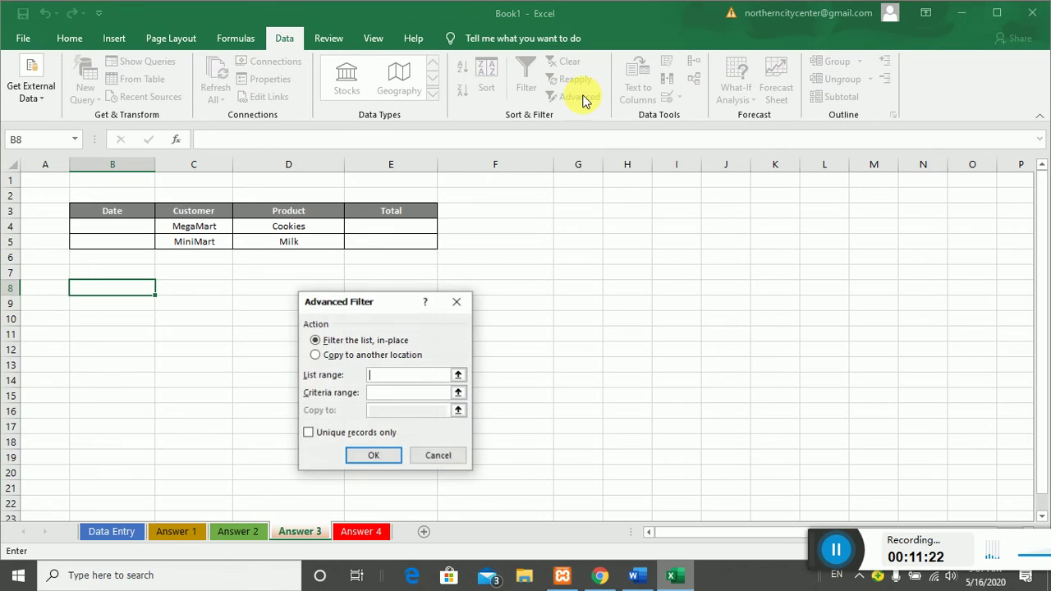
{"action": "left_click", "coordinate": [315, 357]}
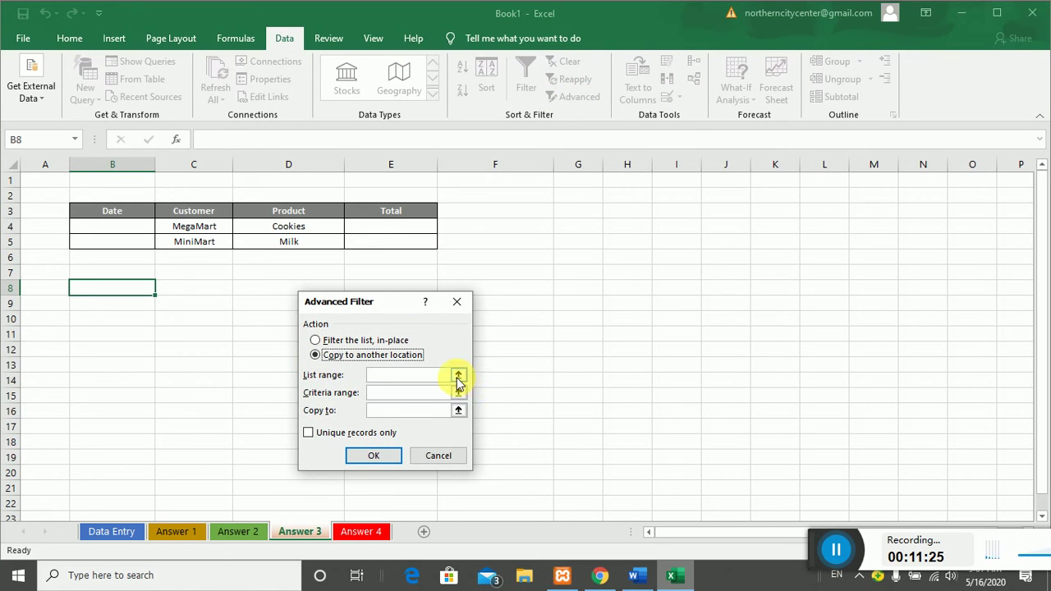
{"action": "left_click", "coordinate": [458, 376]}
{"action": "left_click", "coordinate": [123, 532]}
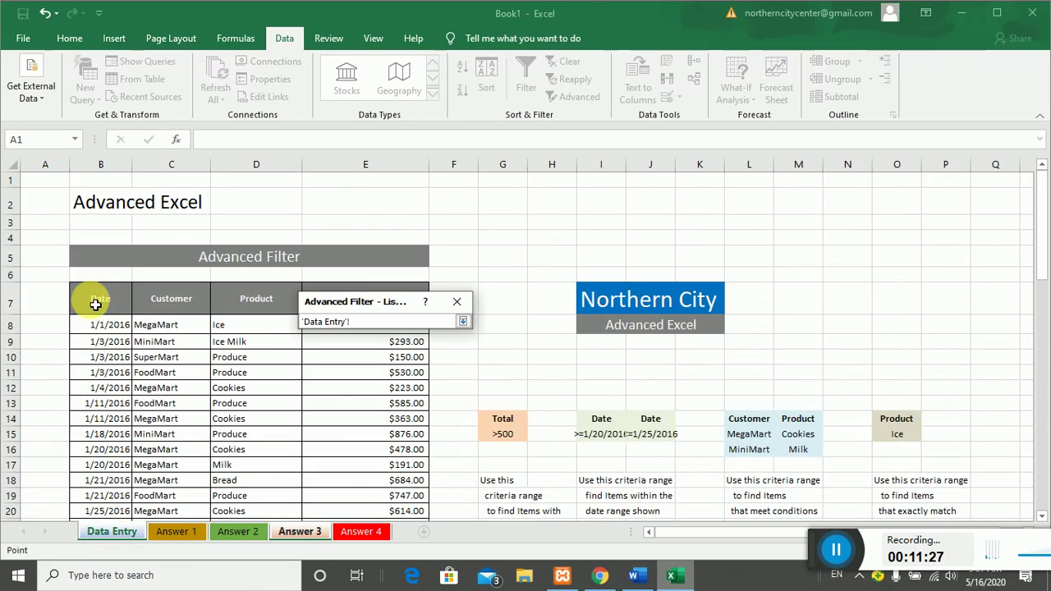
{"action": "left_click_drag", "start_coordinate": [95, 305], "coordinate": [422, 488]}
{"action": "left_click", "coordinate": [462, 321]}
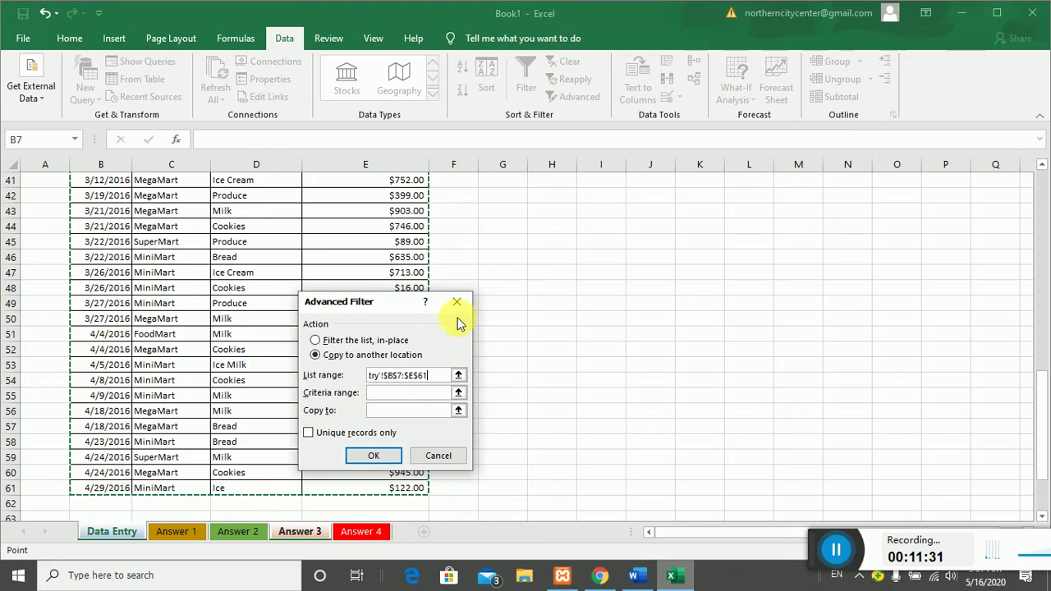
- Use B3:E5 on Answer 3 as the criteria range, set the copy destination to B8, and run the filter
{"action": "left_click", "coordinate": [459, 395]}
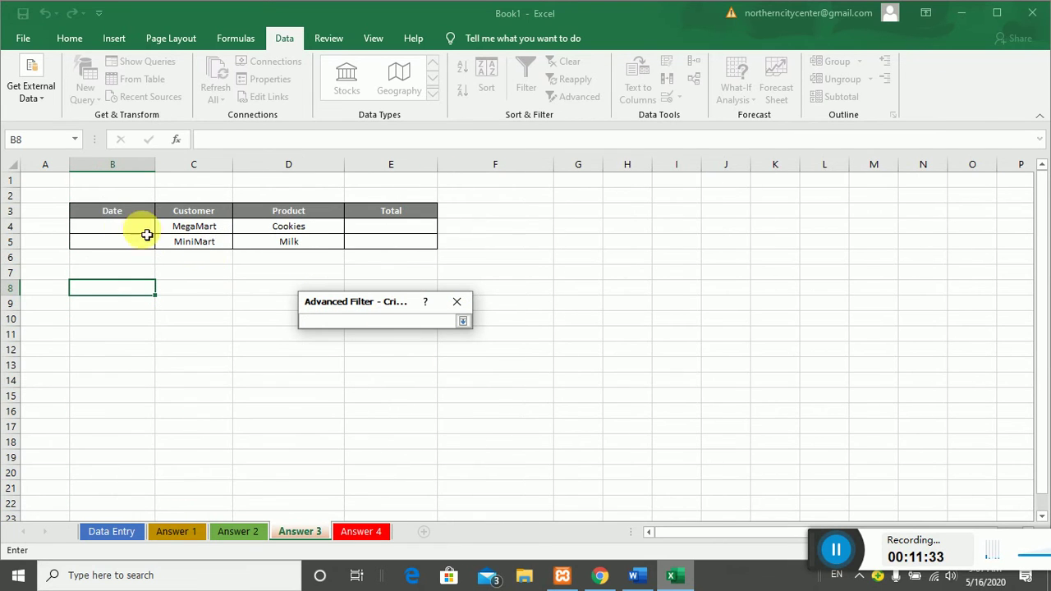
{"action": "left_click_drag", "start_coordinate": [94, 216], "coordinate": [423, 249]}
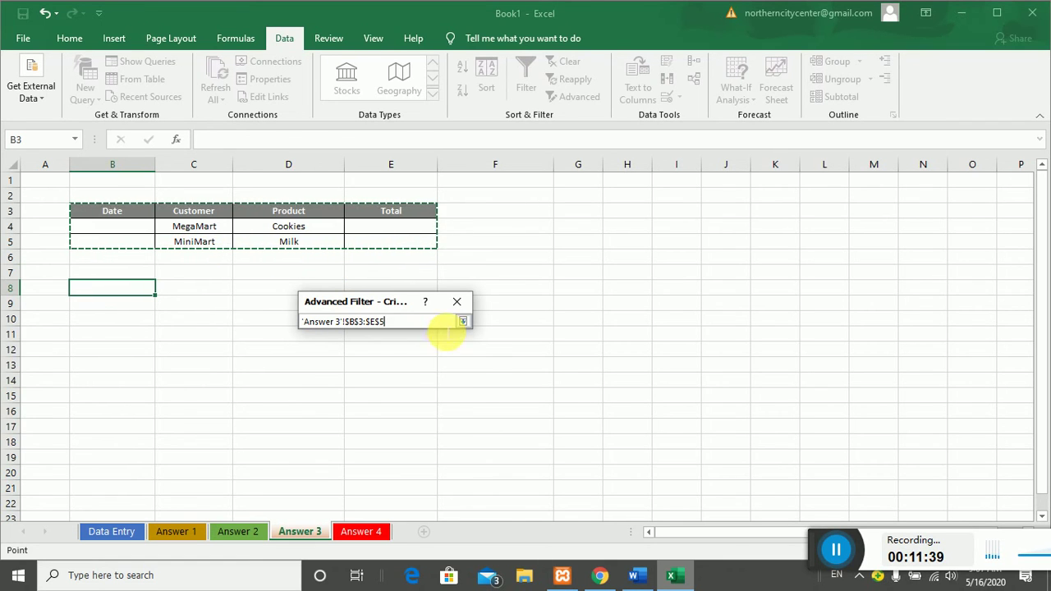
{"action": "left_click", "coordinate": [463, 321]}
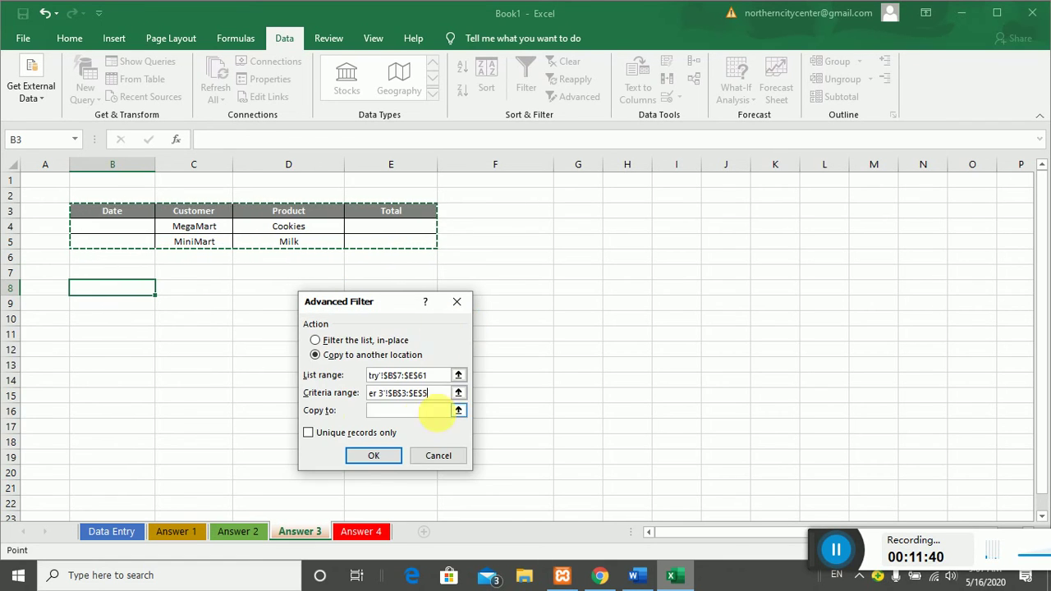
{"action": "left_click", "coordinate": [458, 411]}
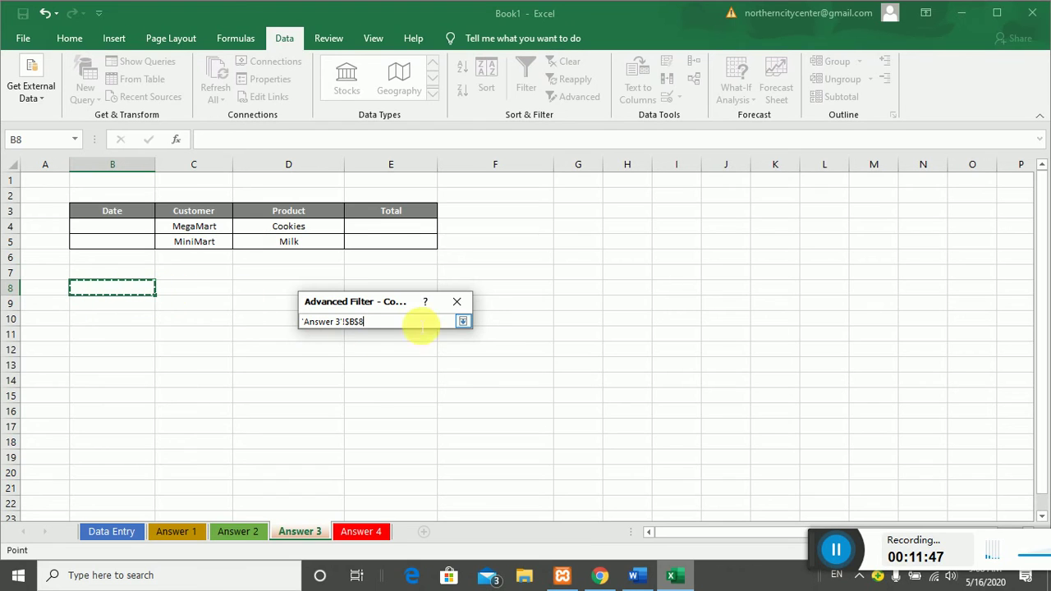
{"action": "left_click", "coordinate": [462, 321]}
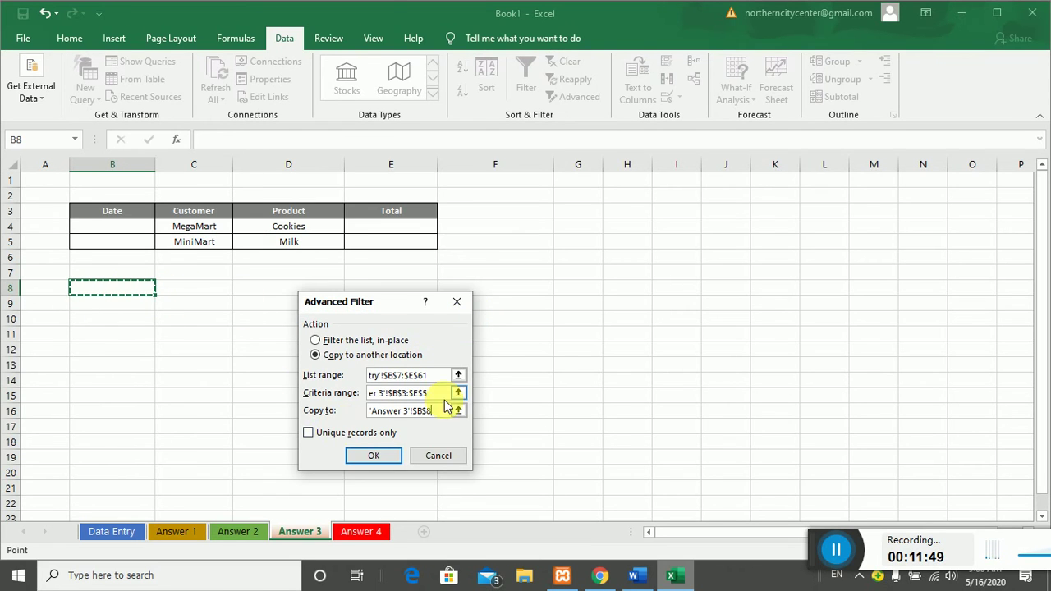
{"action": "left_click", "coordinate": [375, 455]}
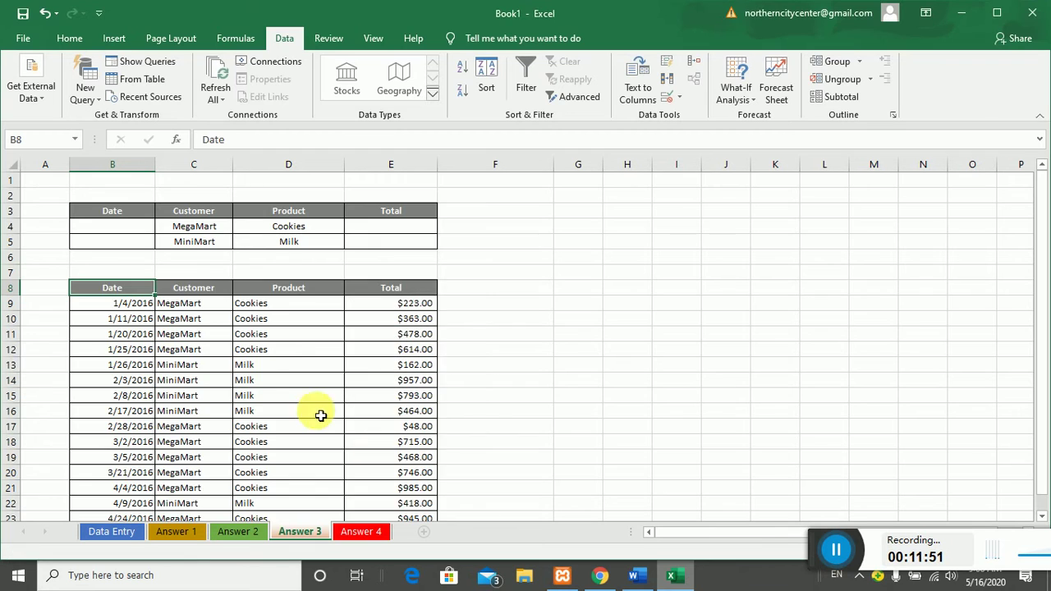
- Review the extracted records against the criteria table on Answer 3, and return to the Data Entry sheet
{"action": "scroll", "coordinate": [291, 360], "scroll_direction": "down", "scroll_amount": 7}
{"action": "scroll", "coordinate": [292, 360], "scroll_direction": "up", "scroll_amount": 7}
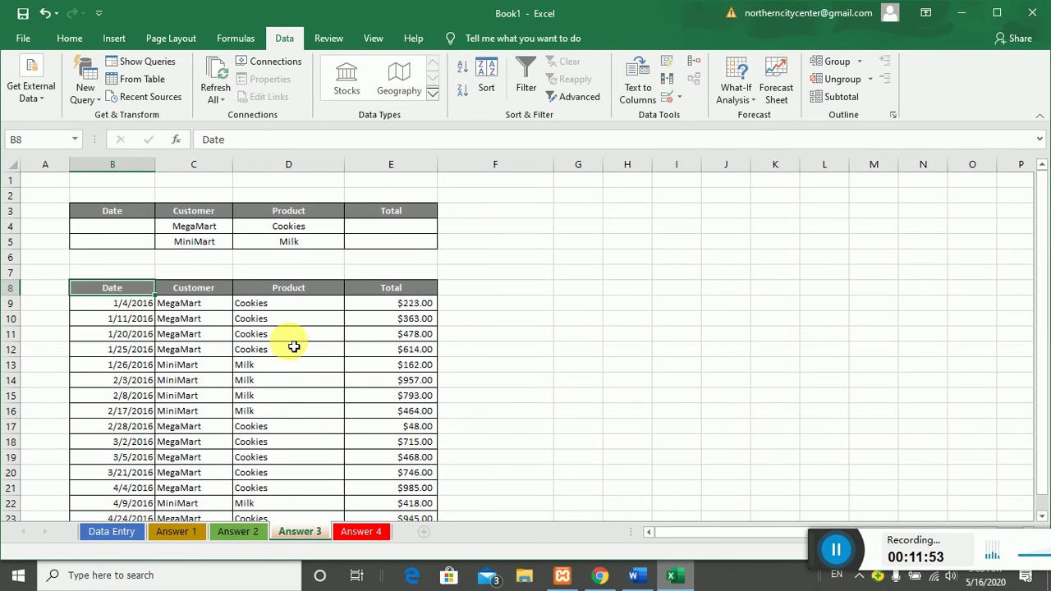
{"action": "left_click_drag", "start_coordinate": [107, 210], "coordinate": [427, 245]}
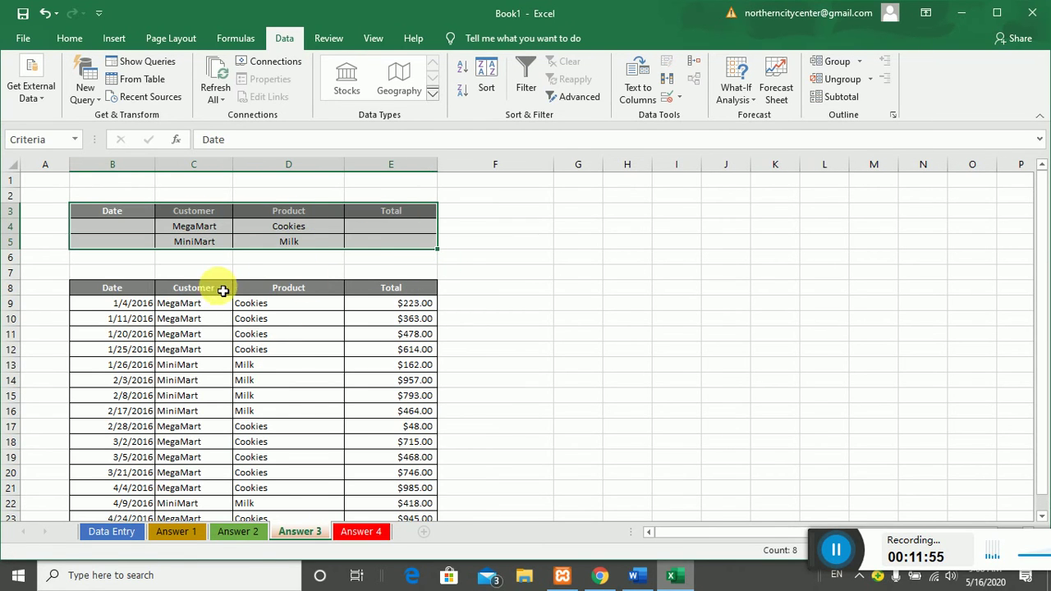
{"action": "left_click", "coordinate": [144, 290]}
{"action": "scroll", "coordinate": [146, 288], "scroll_direction": "down", "scroll_amount": 4}
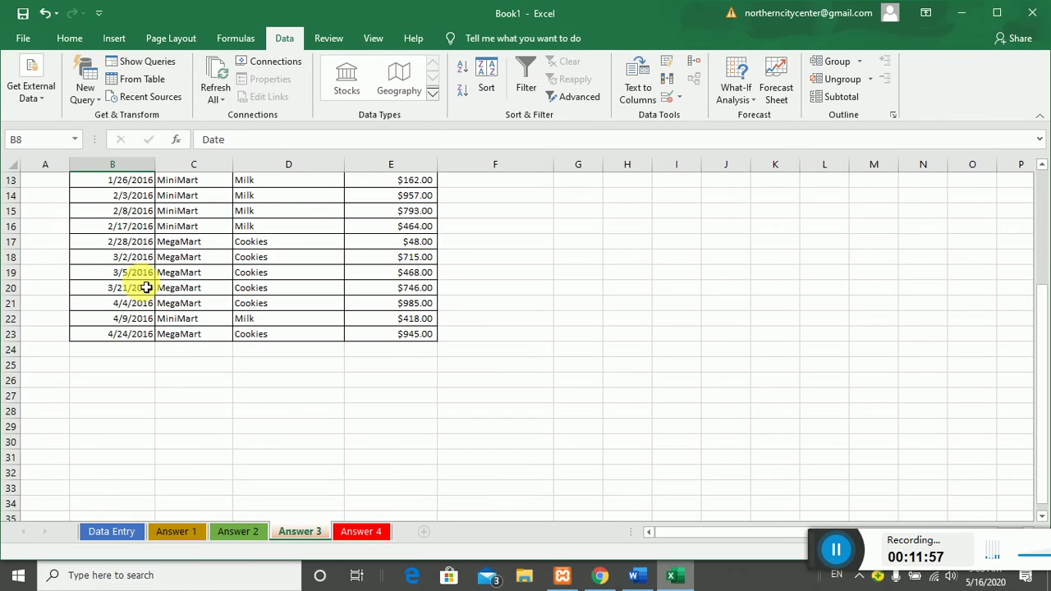
{"action": "scroll", "coordinate": [146, 288], "scroll_direction": "up", "scroll_amount": 4}
{"action": "left_click", "coordinate": [115, 532]}
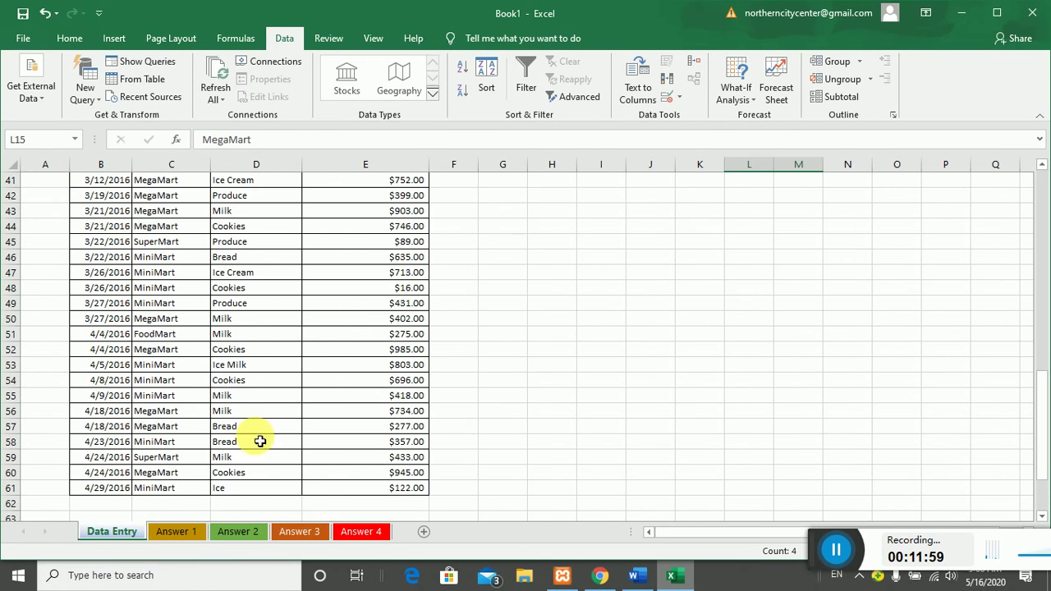
- Copy the header row and first record, B7:E8, from Data Entry and paste them at C5 on the Answer 4 sheet
{"action": "scroll", "coordinate": [616, 345], "scroll_direction": "up", "scroll_amount": 9}
{"action": "scroll", "coordinate": [616, 345], "scroll_direction": "up", "scroll_amount": 3}
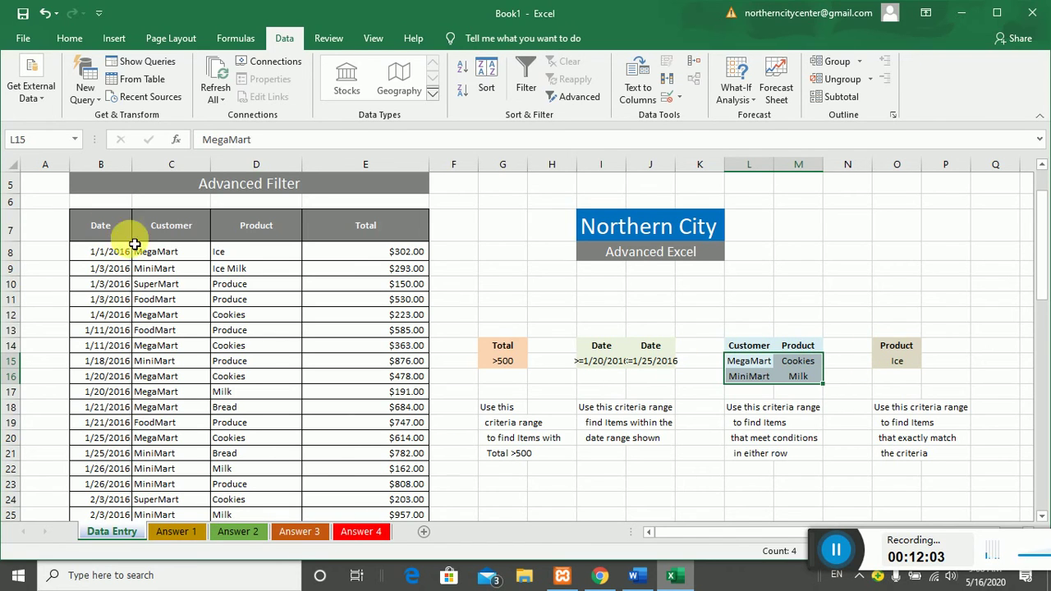
{"action": "left_click_drag", "start_coordinate": [104, 223], "coordinate": [392, 263]}
{"action": "right_click", "coordinate": [345, 245]}
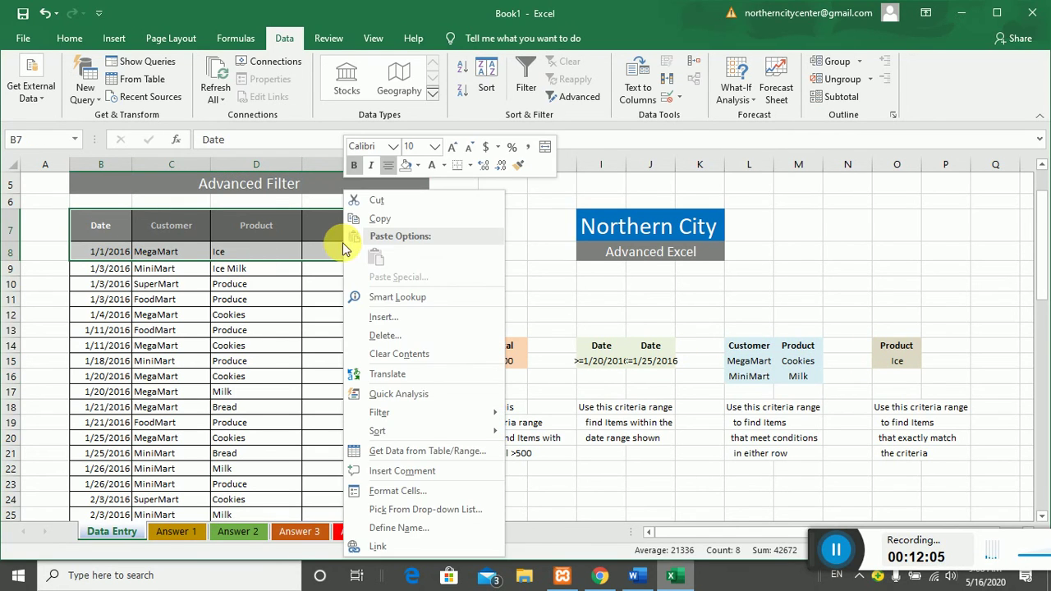
{"action": "left_click", "coordinate": [383, 215]}
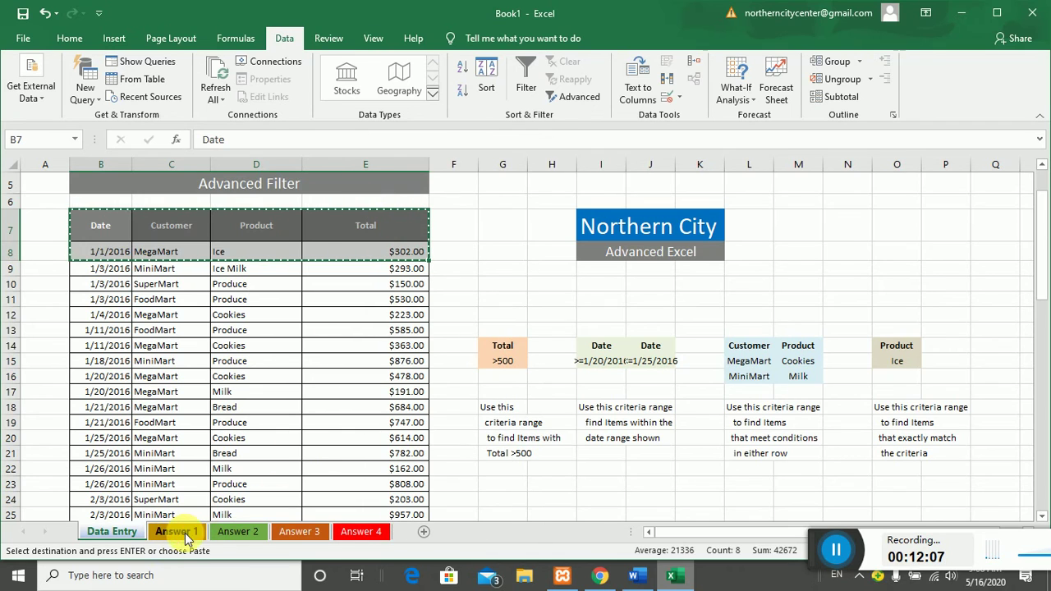
{"action": "left_click", "coordinate": [371, 534]}
{"action": "left_click", "coordinate": [149, 212]}
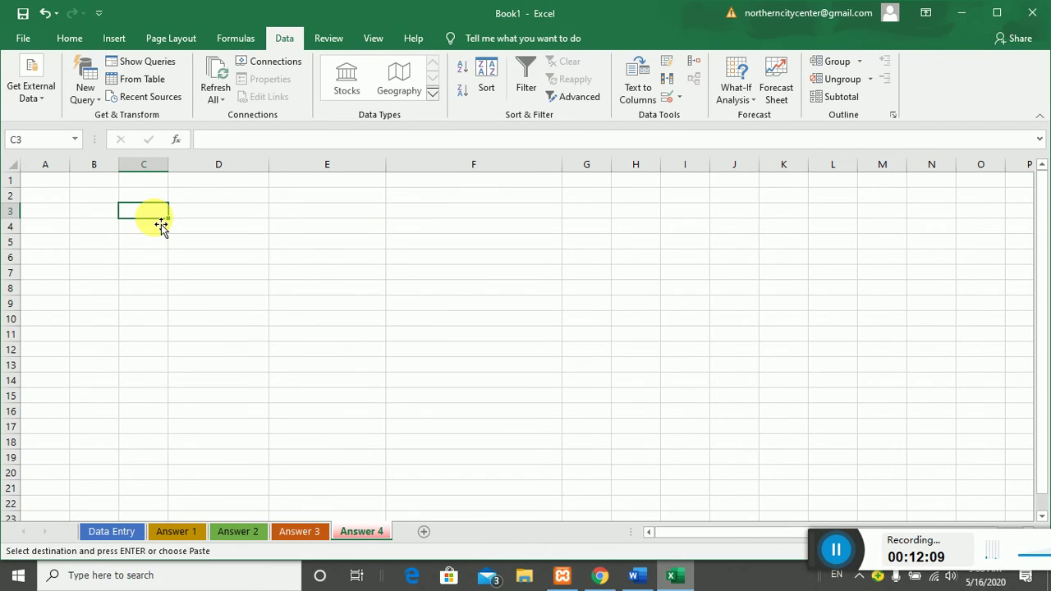
{"action": "left_click", "coordinate": [146, 243]}
{"action": "right_click", "coordinate": [142, 244]}
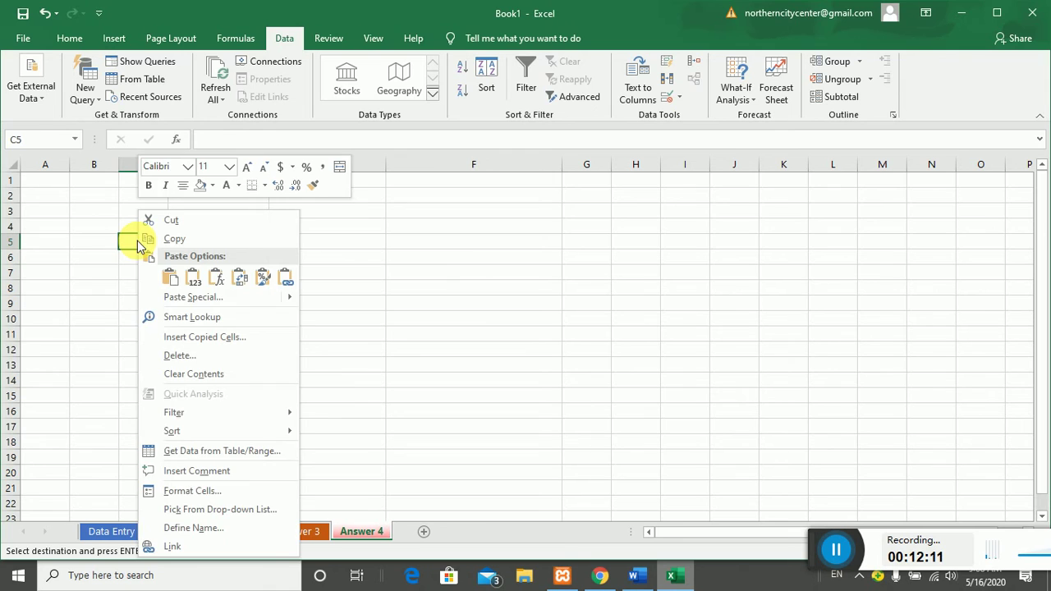
{"action": "left_click", "coordinate": [137, 276]}
{"action": "left_click", "coordinate": [423, 300]}
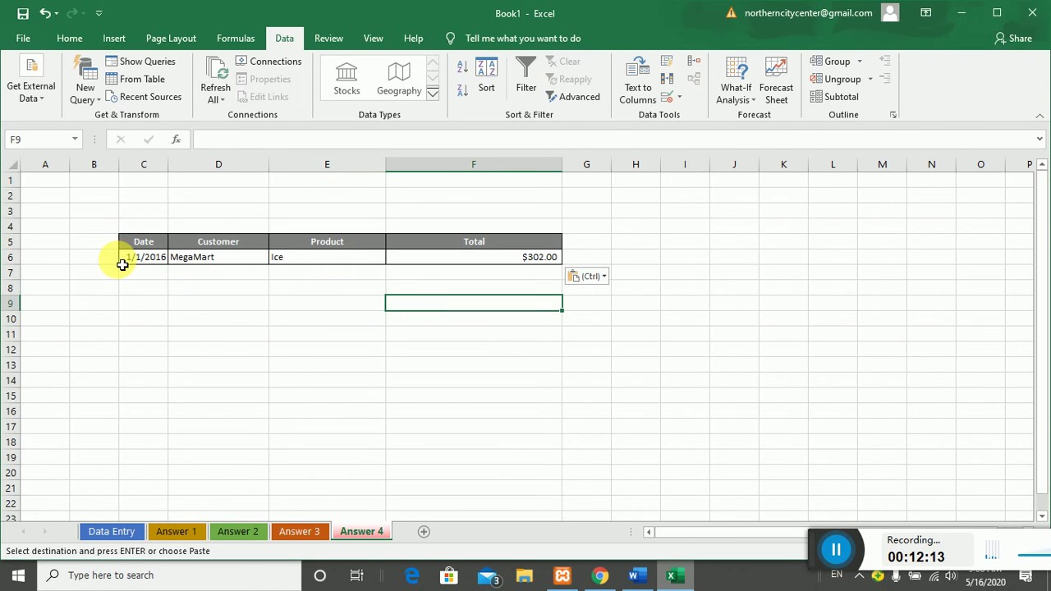
- Clear the contents of C6:F9 beneath the pasted headers on Answer 4
{"action": "left_click_drag", "start_coordinate": [128, 259], "coordinate": [506, 309]}
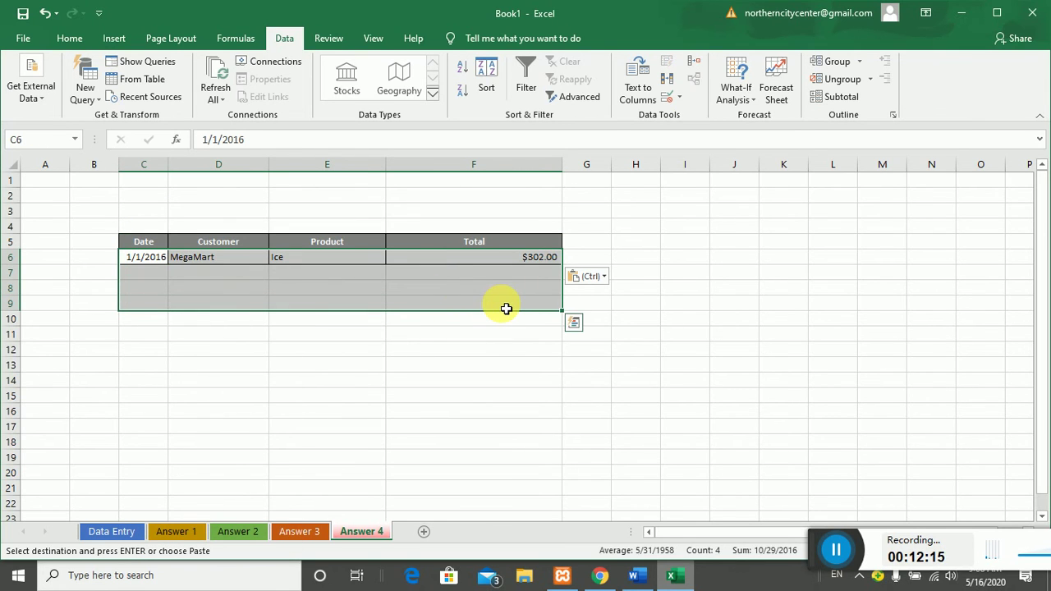
{"action": "key", "text": "Delete"}
{"action": "left_click", "coordinate": [406, 354]}
- Enter the exact-match criterion ="=Ice" under Product in cell E6 on Answer 4
{"action": "left_click", "coordinate": [338, 259]}
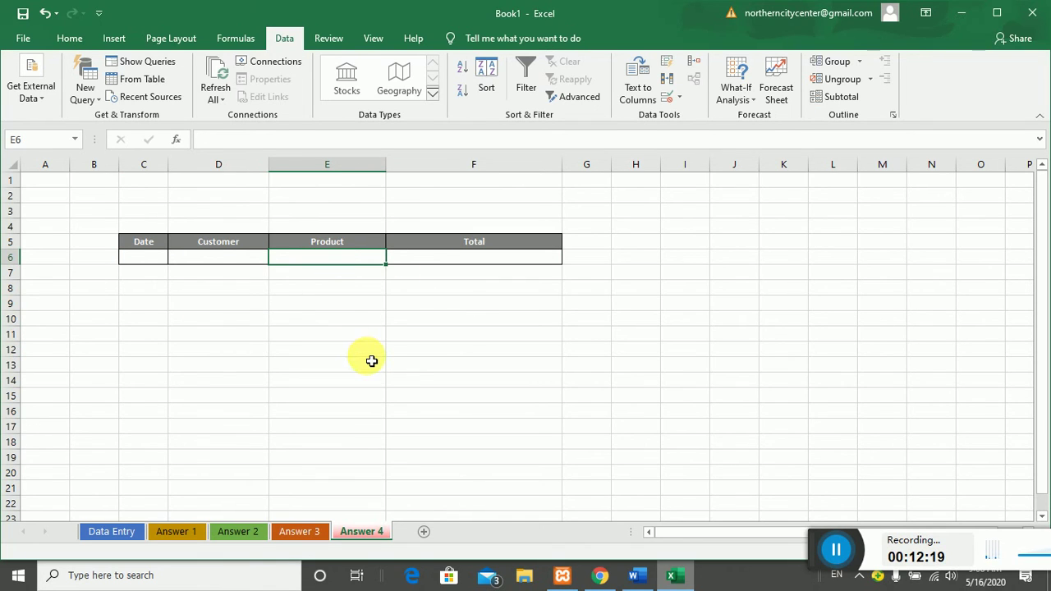
{"action": "type", "text": "=\"=Ice"}
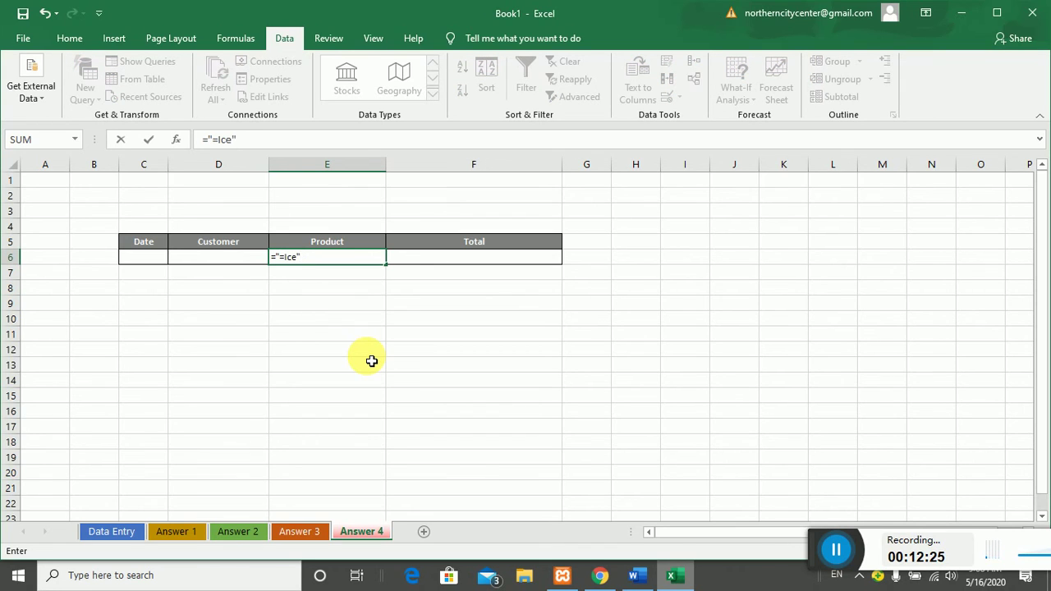
{"action": "key", "text": "Return"}
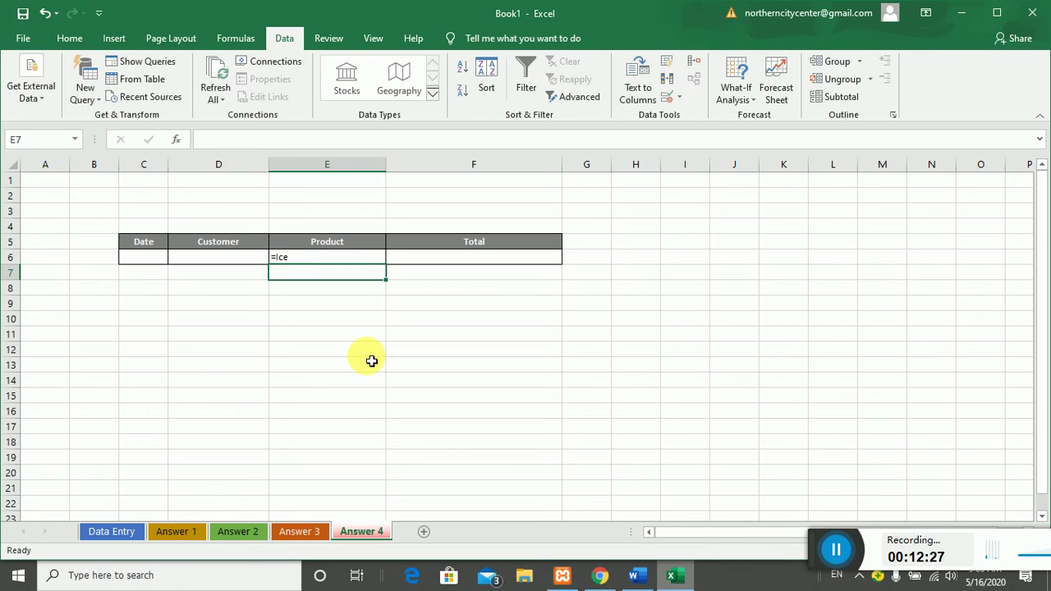
{"action": "left_click", "coordinate": [187, 337]}
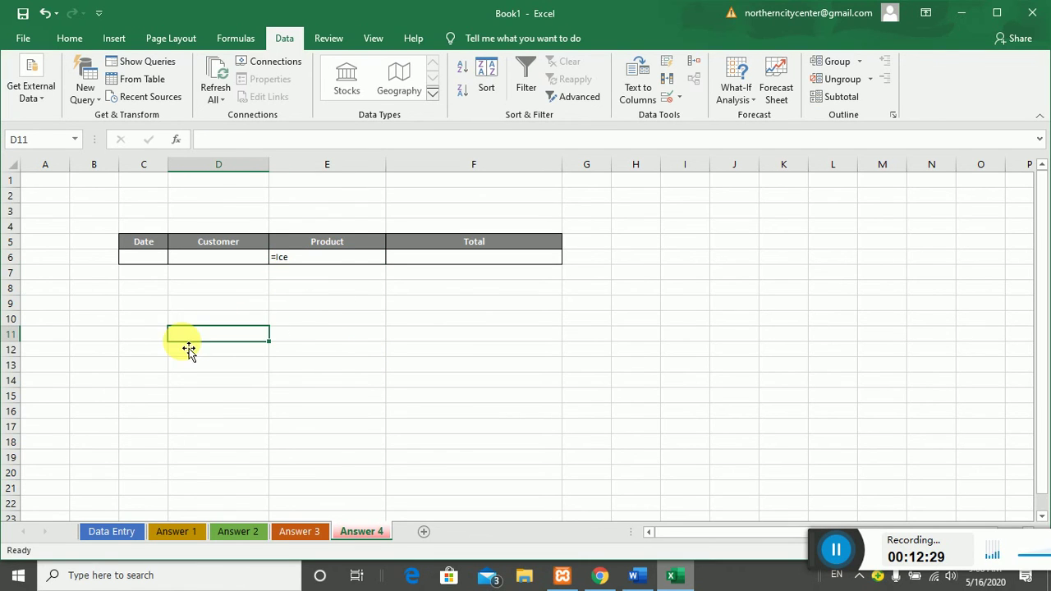
{"action": "left_click", "coordinate": [307, 260]}
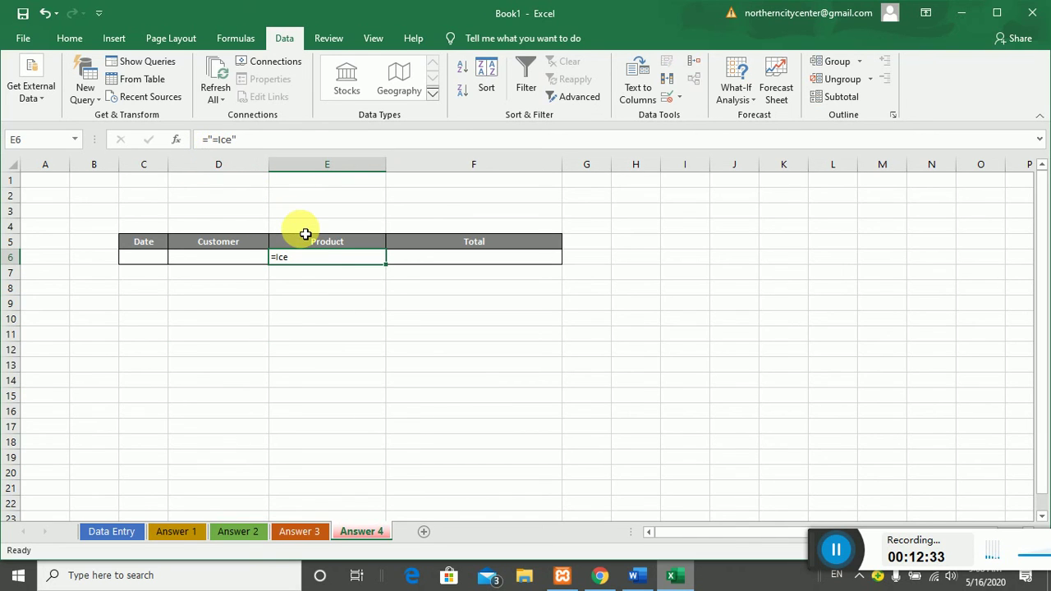
{"action": "left_click", "coordinate": [264, 365]}
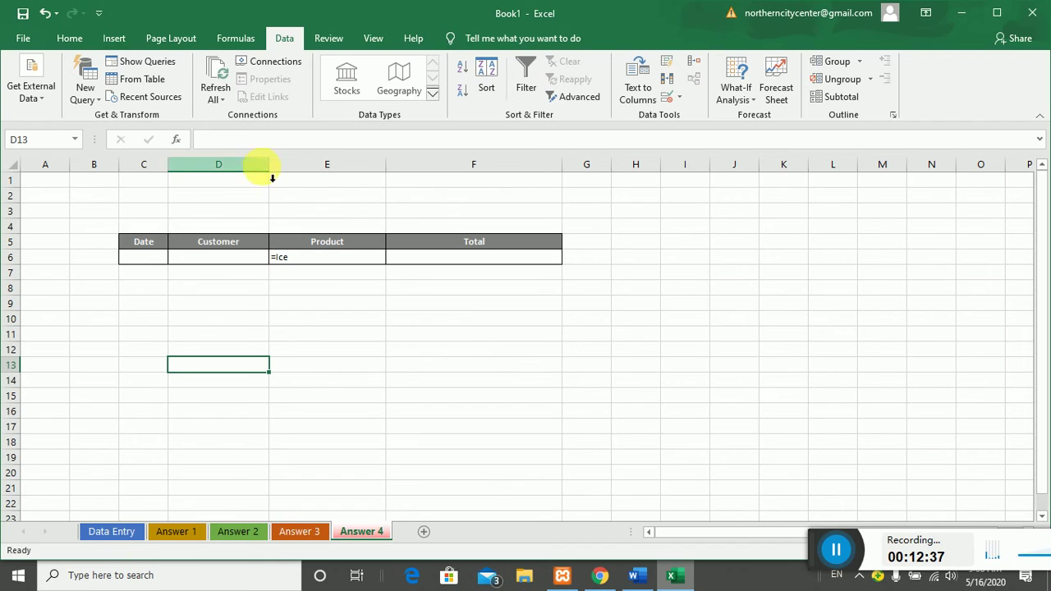
- From cell C10 on Answer 4, set up an Advanced Filter that copies to another location, with 'Data Entry'!$B$7:$E$61 as the list range
{"action": "left_click", "coordinate": [145, 335]}
{"action": "left_click", "coordinate": [148, 320]}
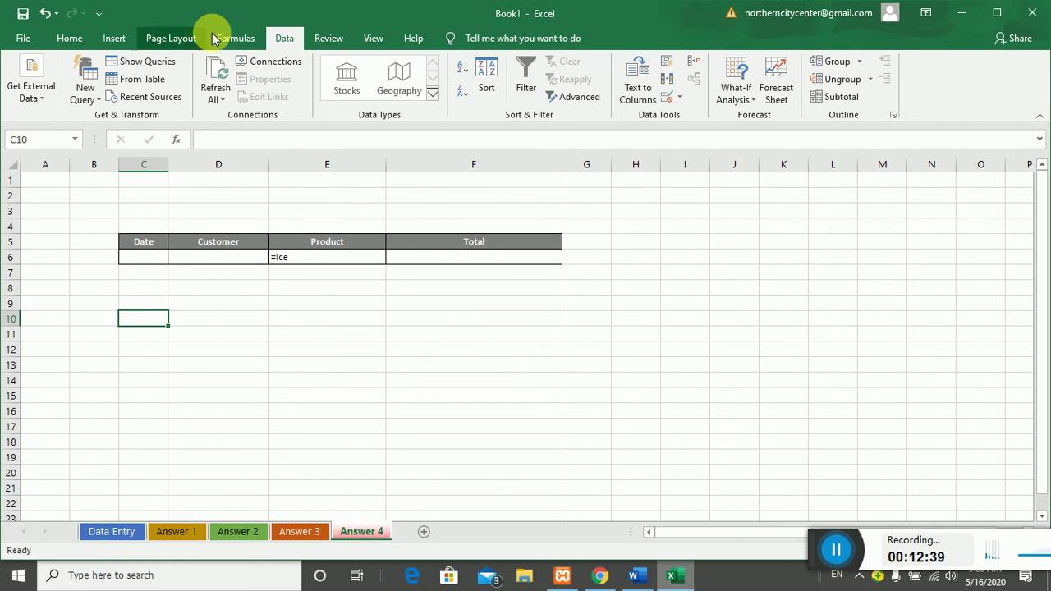
{"action": "left_click", "coordinate": [577, 97]}
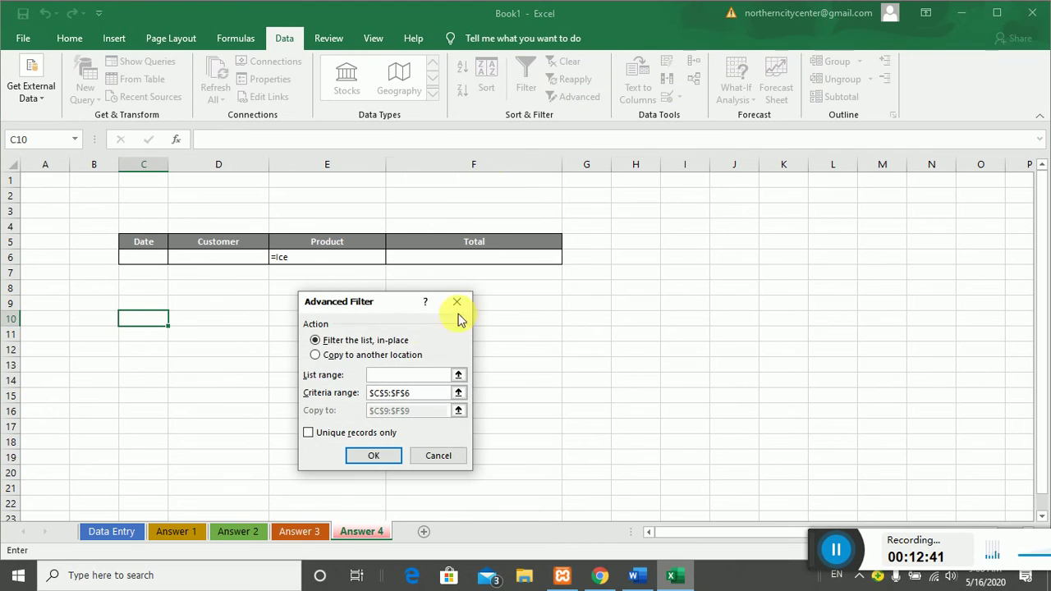
{"action": "left_click", "coordinate": [316, 355]}
{"action": "left_click", "coordinate": [458, 375]}
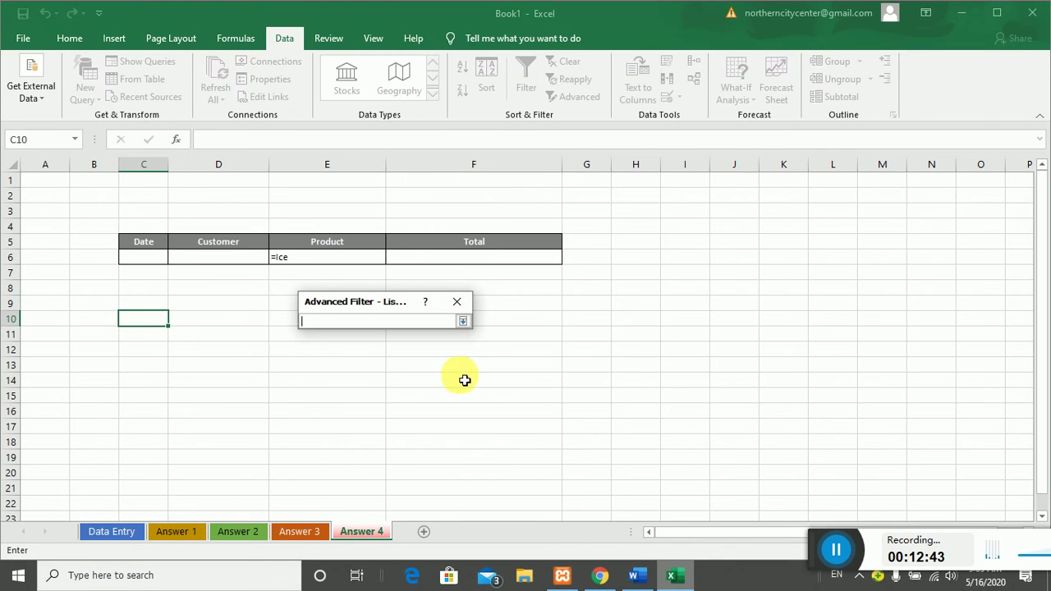
{"action": "left_click", "coordinate": [129, 534]}
{"action": "left_click_drag", "start_coordinate": [93, 209], "coordinate": [413, 502]}
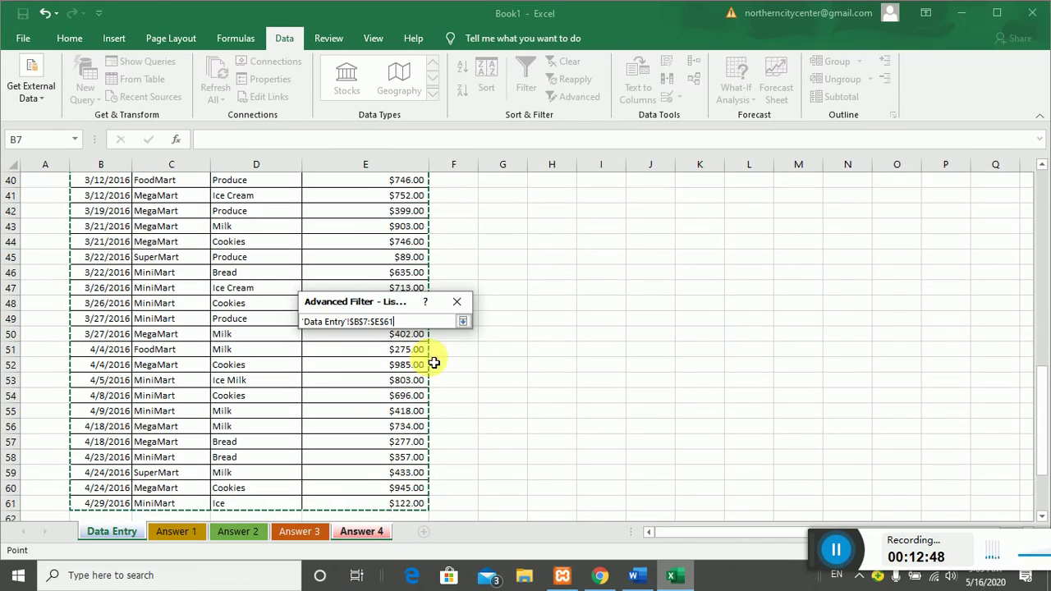
{"action": "left_click", "coordinate": [462, 323]}
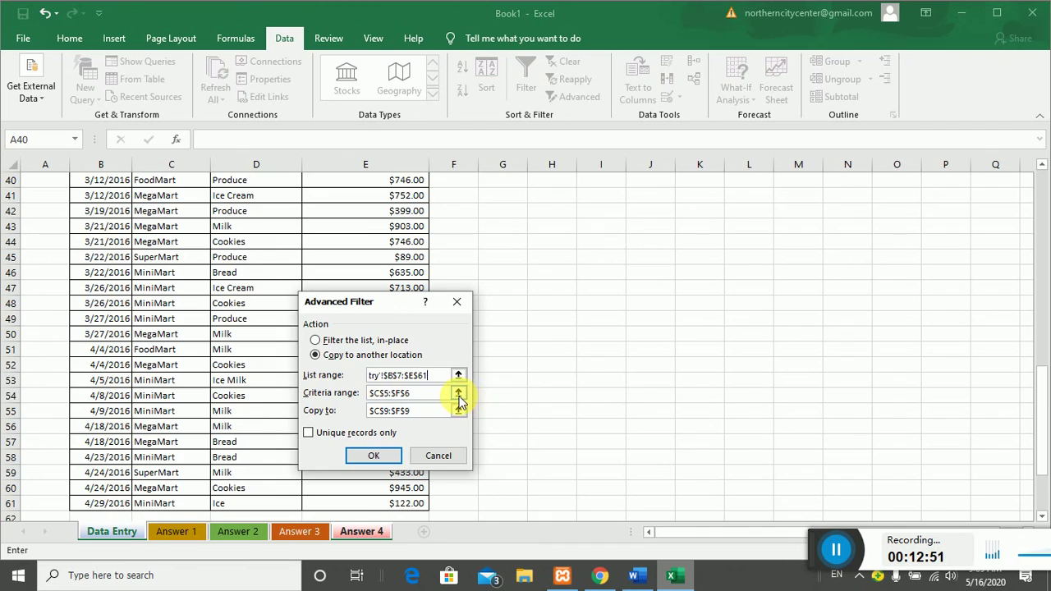
- Use C5:F6 on Answer 4 as the criteria range, set the copy destination to C9, and run the filter
{"action": "left_click", "coordinate": [459, 400]}
{"action": "left_click_drag", "start_coordinate": [145, 244], "coordinate": [549, 260]}
{"action": "left_click", "coordinate": [462, 322]}
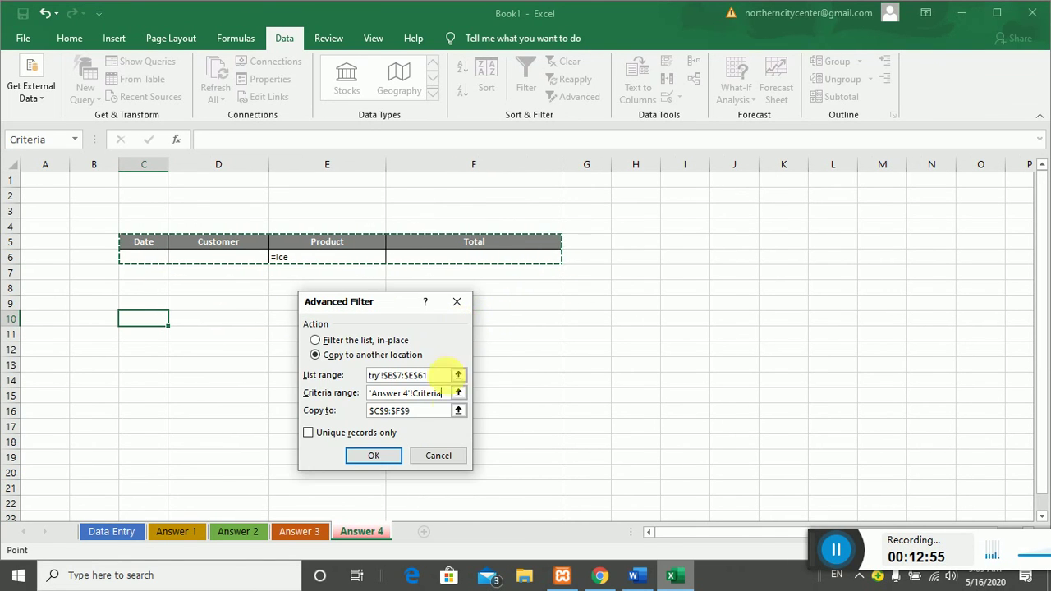
{"action": "left_click", "coordinate": [458, 411]}
{"action": "left_click", "coordinate": [162, 309]}
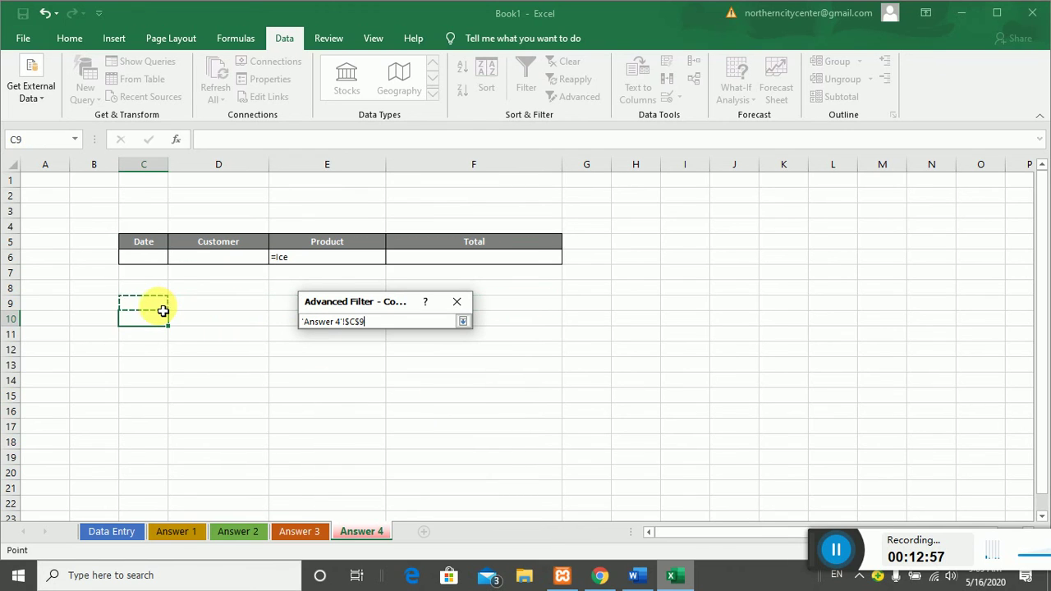
{"action": "left_click", "coordinate": [463, 323]}
{"action": "left_click", "coordinate": [374, 457]}
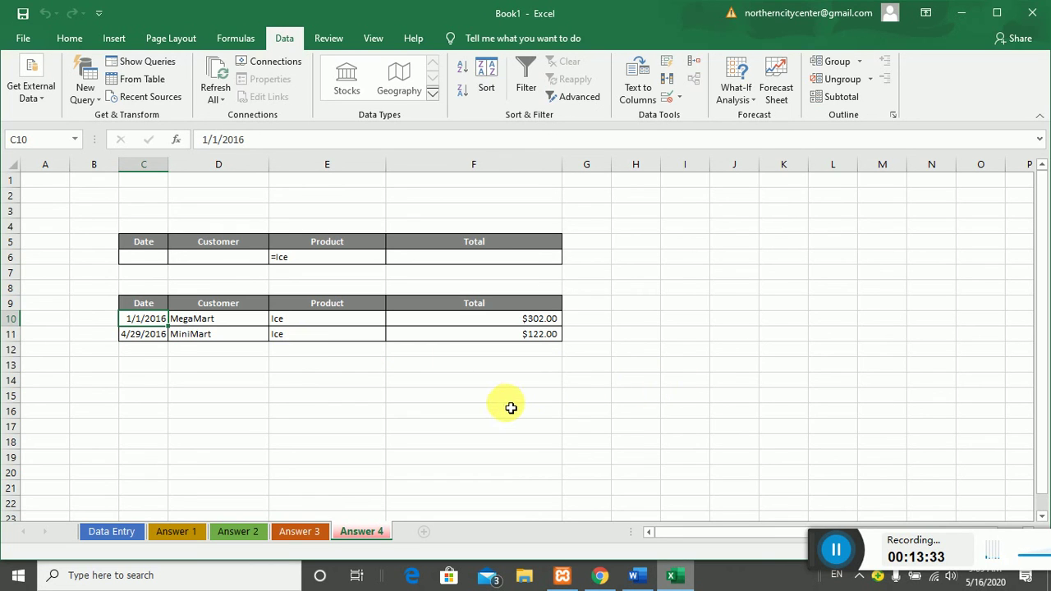
- Review the source table and criteria on Data Entry, and look through the extracted records on the answer sheets
{"action": "left_click", "coordinate": [123, 533]}
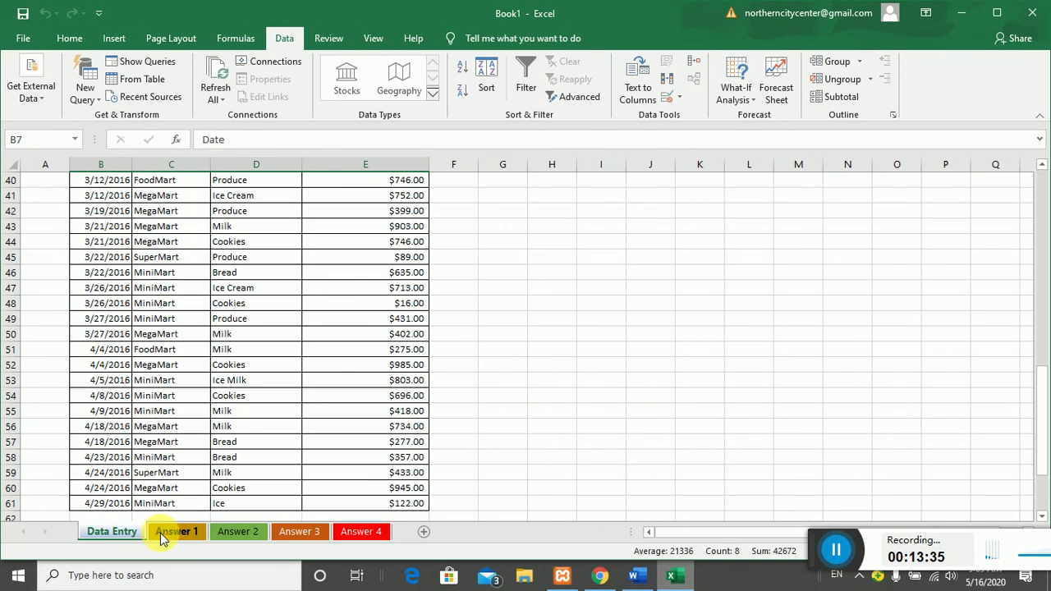
{"action": "scroll", "coordinate": [200, 429], "scroll_direction": "up", "scroll_amount": 13}
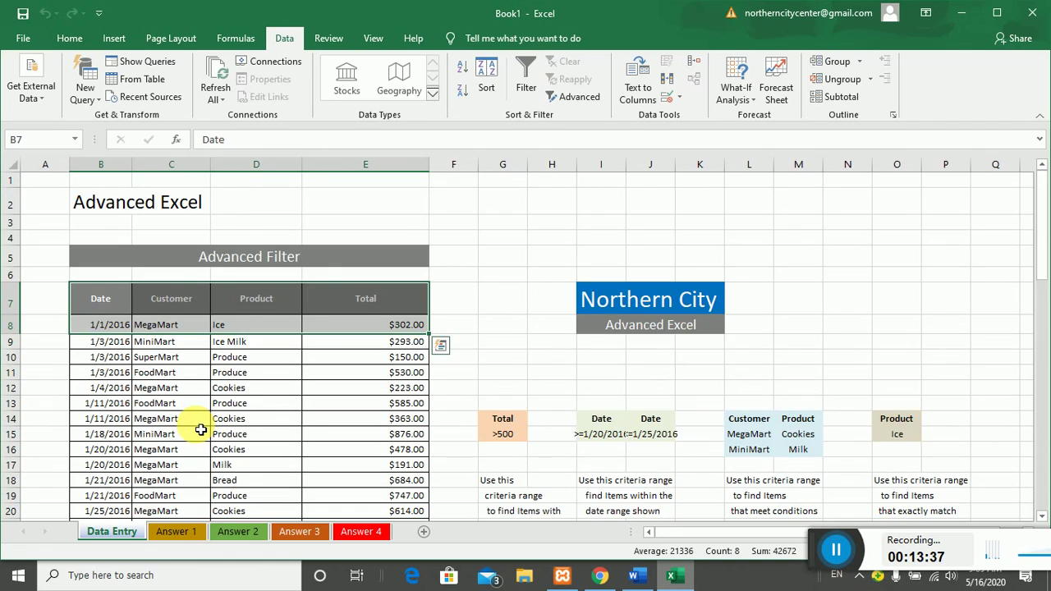
{"action": "scroll", "coordinate": [200, 430], "scroll_direction": "down", "scroll_amount": 5}
{"action": "scroll", "coordinate": [200, 430], "scroll_direction": "up", "scroll_amount": 5}
{"action": "scroll", "coordinate": [203, 434], "scroll_direction": "down", "scroll_amount": 3}
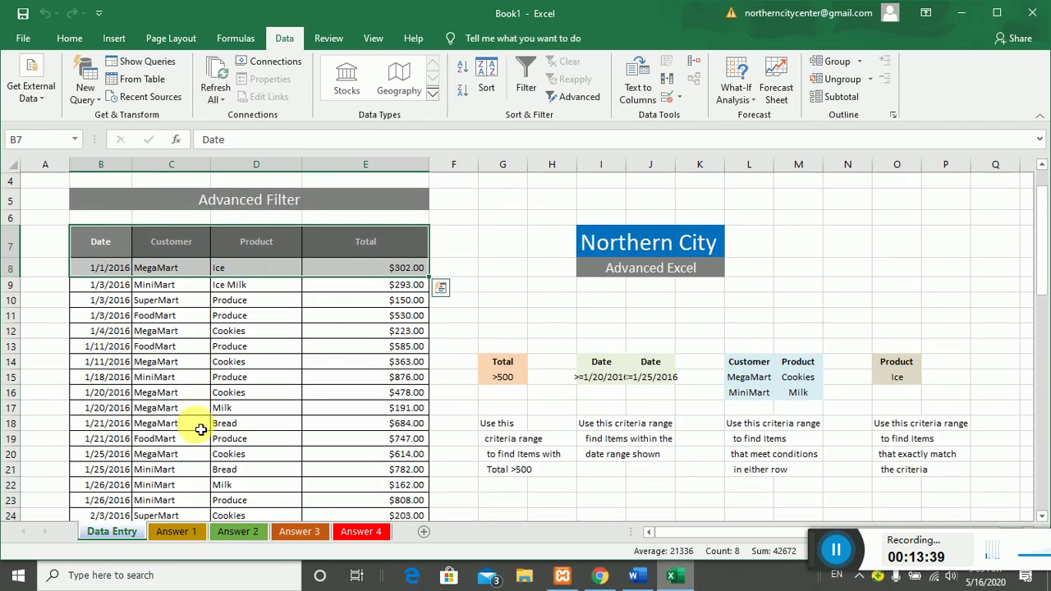
{"action": "scroll", "coordinate": [185, 481], "scroll_direction": "up", "scroll_amount": 3}
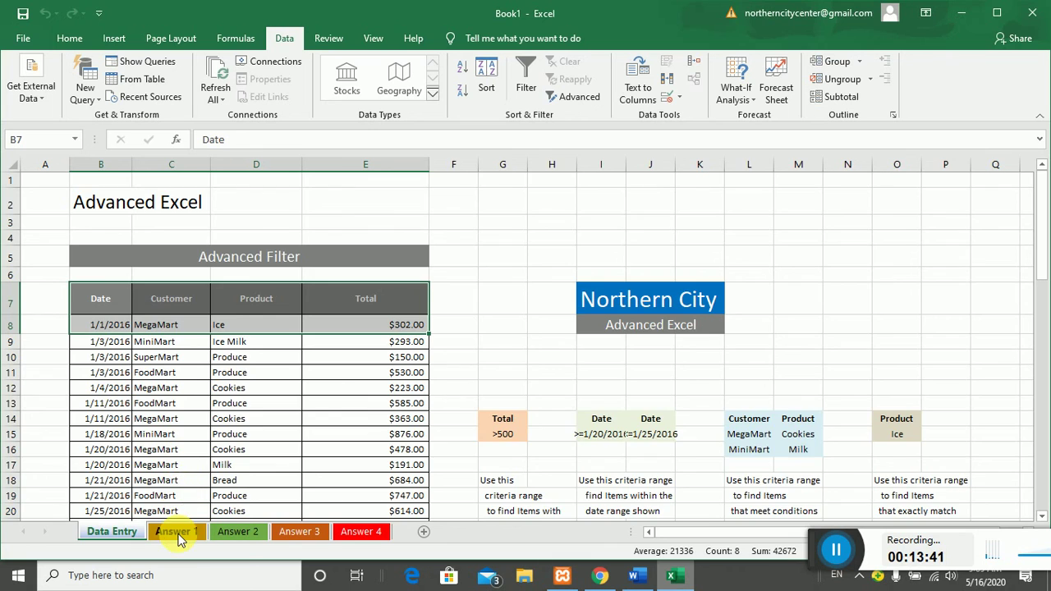
{"action": "left_click", "coordinate": [175, 532]}
{"action": "left_click", "coordinate": [241, 536]}
{"action": "left_click", "coordinate": [301, 534]}
{"action": "left_click", "coordinate": [349, 536]}
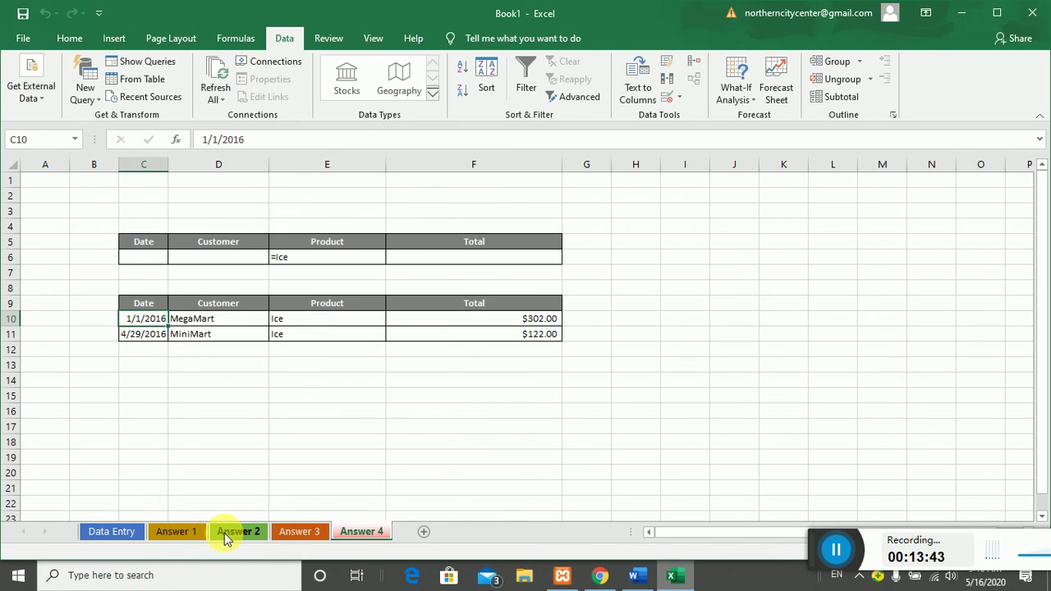
{"action": "left_click", "coordinate": [227, 533]}
- Change the Answer 1 sheet's tab color to a dark green theme shade
{"action": "left_click", "coordinate": [181, 533]}
{"action": "right_click", "coordinate": [194, 534]}
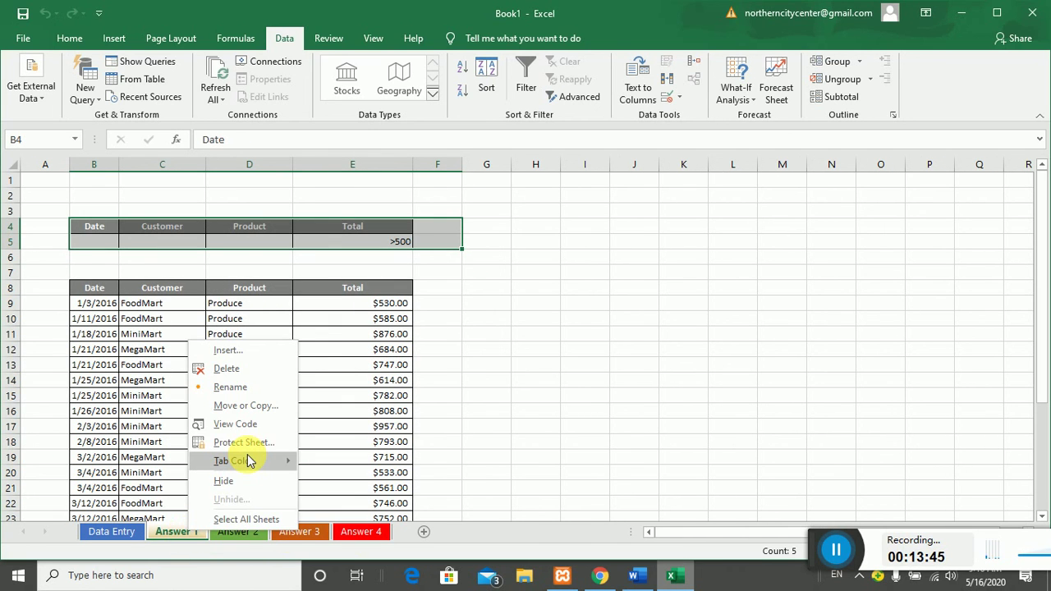
{"action": "mouse_move", "coordinate": [247, 461]}
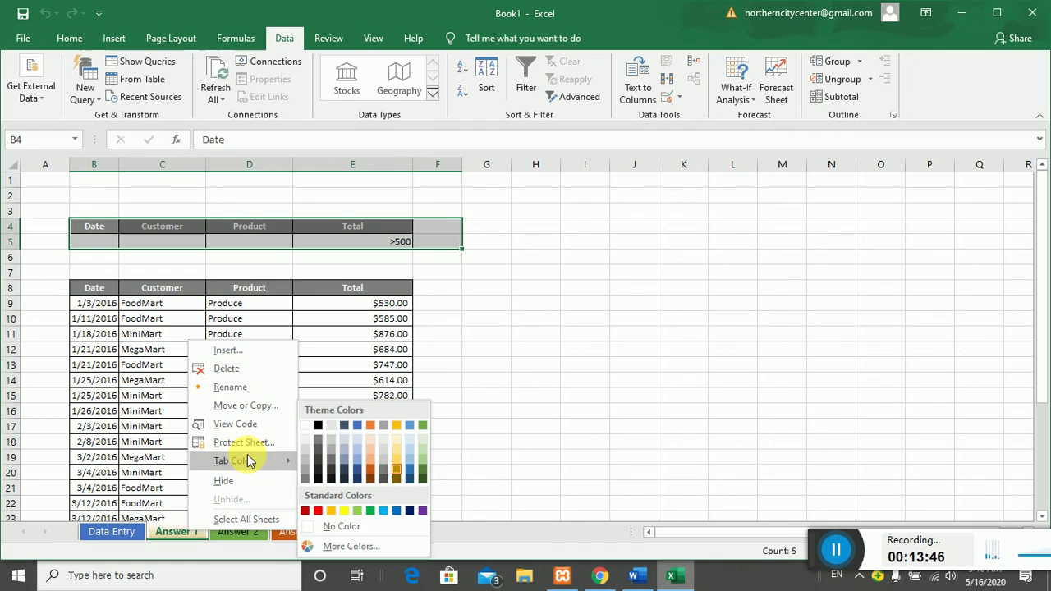
{"action": "left_click", "coordinate": [423, 474]}
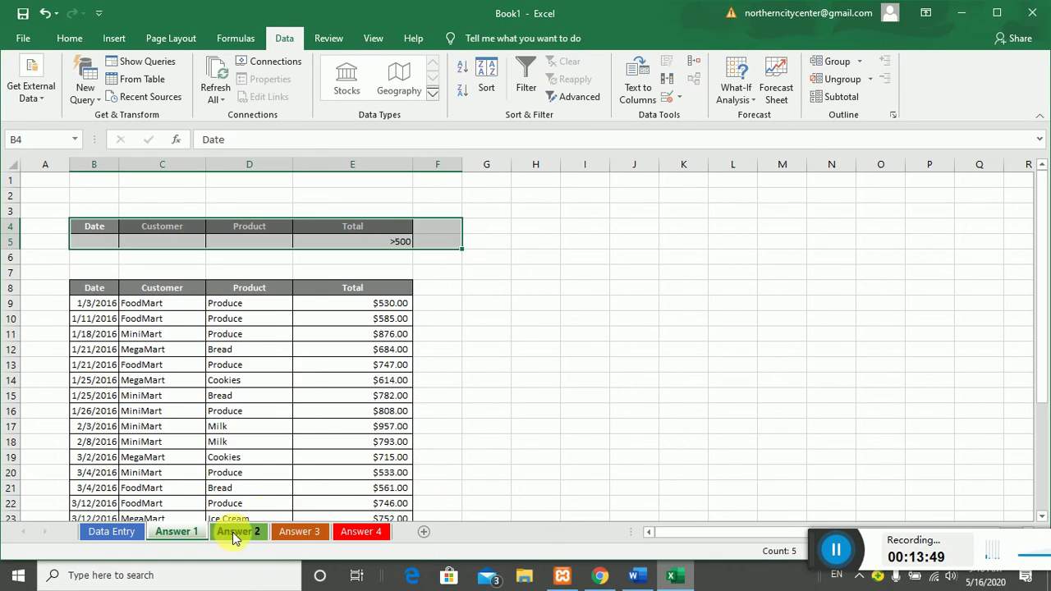
- Change the Answer 2 sheet's tab color to a near-black theme shade
{"action": "left_click", "coordinate": [236, 534]}
{"action": "right_click", "coordinate": [237, 534]}
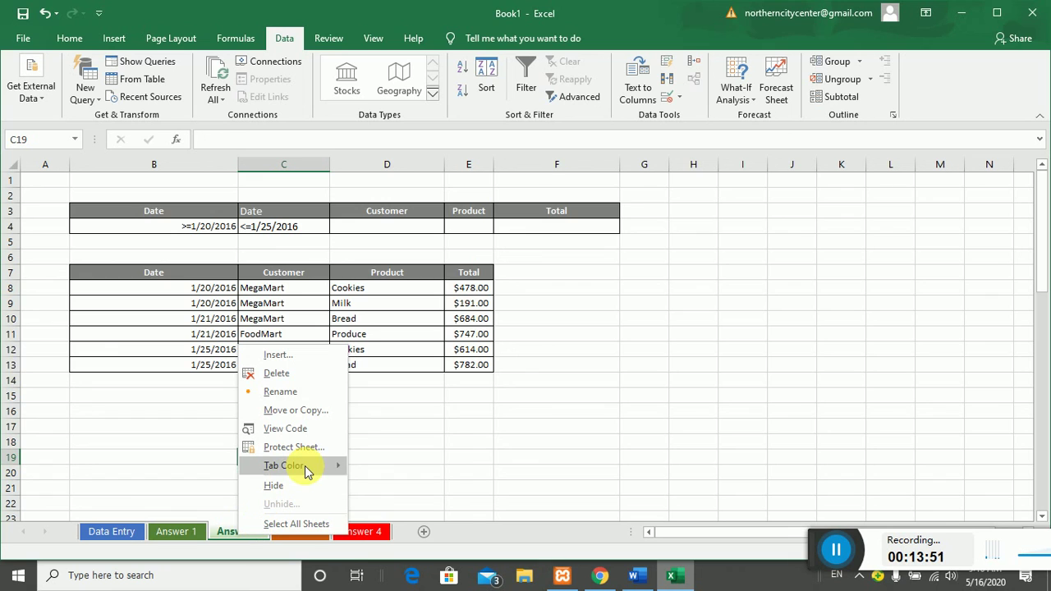
{"action": "mouse_move", "coordinate": [304, 466]}
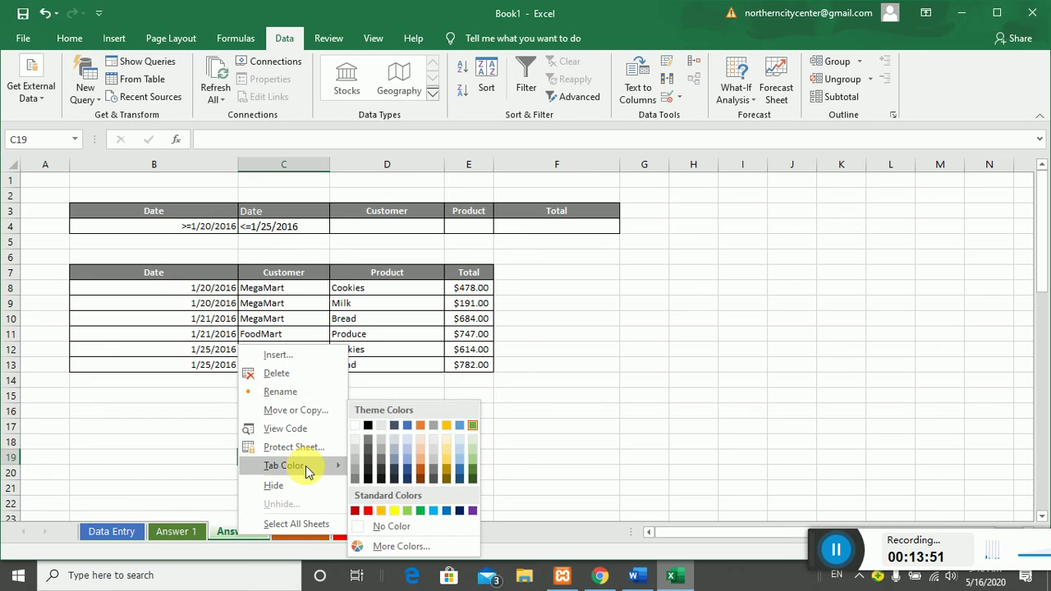
{"action": "left_click", "coordinate": [367, 467]}
- Change the Answer 3 sheet's tab color to the blue theme color
{"action": "left_click", "coordinate": [299, 532]}
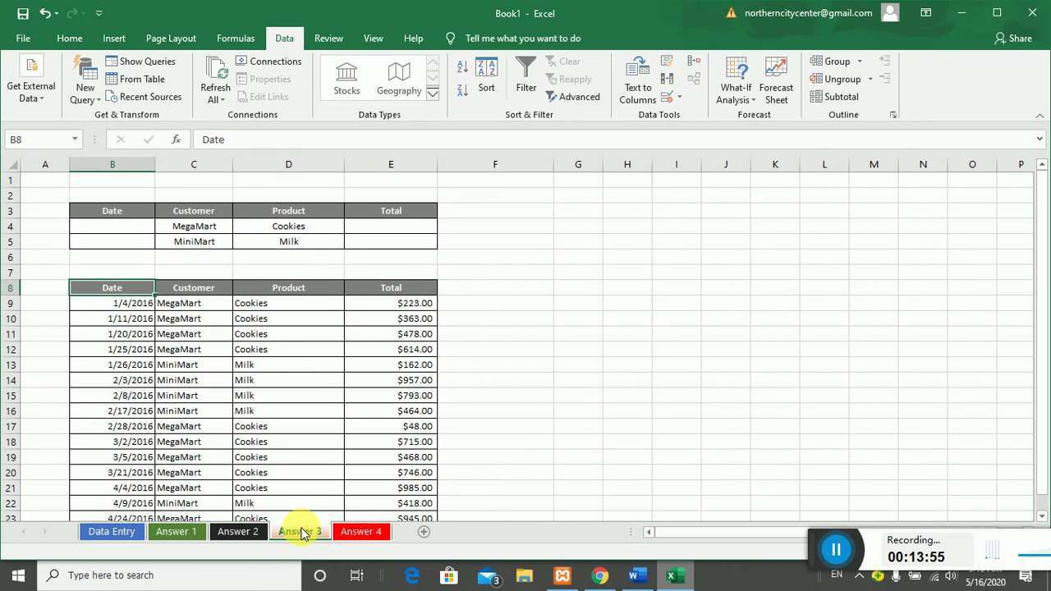
{"action": "right_click", "coordinate": [300, 532]}
{"action": "mouse_move", "coordinate": [392, 459]}
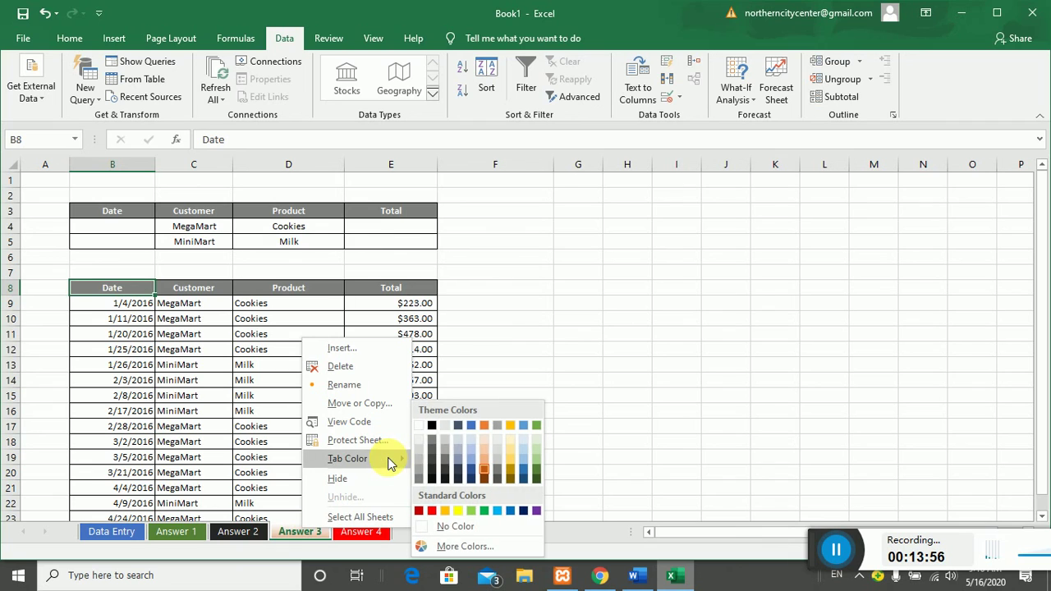
{"action": "left_click", "coordinate": [475, 428]}
- Change the Answer 3 sheet's tab color to the standard light blue
{"action": "left_click", "coordinate": [360, 535]}
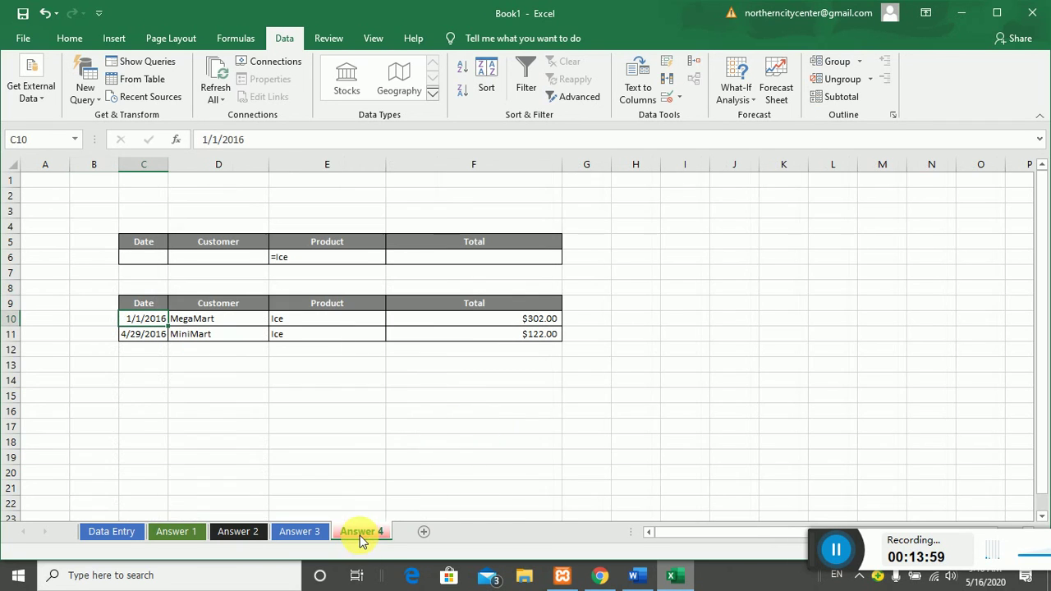
{"action": "right_click", "coordinate": [360, 535]}
{"action": "left_click", "coordinate": [295, 532]}
{"action": "right_click", "coordinate": [296, 531]}
{"action": "mouse_move", "coordinate": [354, 463]}
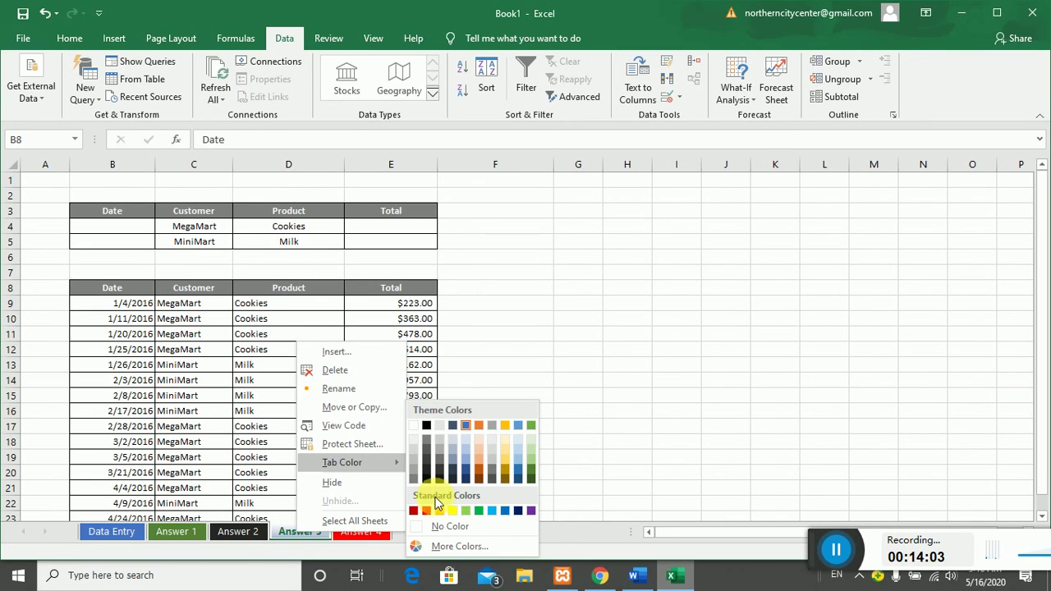
{"action": "left_click", "coordinate": [493, 511]}
- Change the Answer 4 sheet's tab color to the orange theme color
{"action": "left_click", "coordinate": [361, 532]}
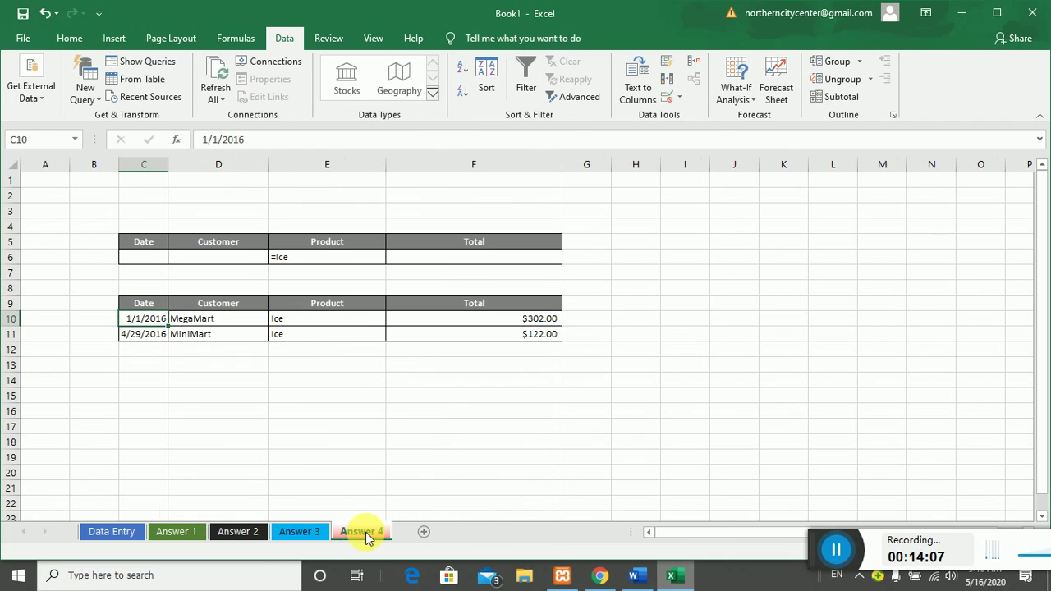
{"action": "right_click", "coordinate": [366, 533]}
{"action": "mouse_move", "coordinate": [438, 464]}
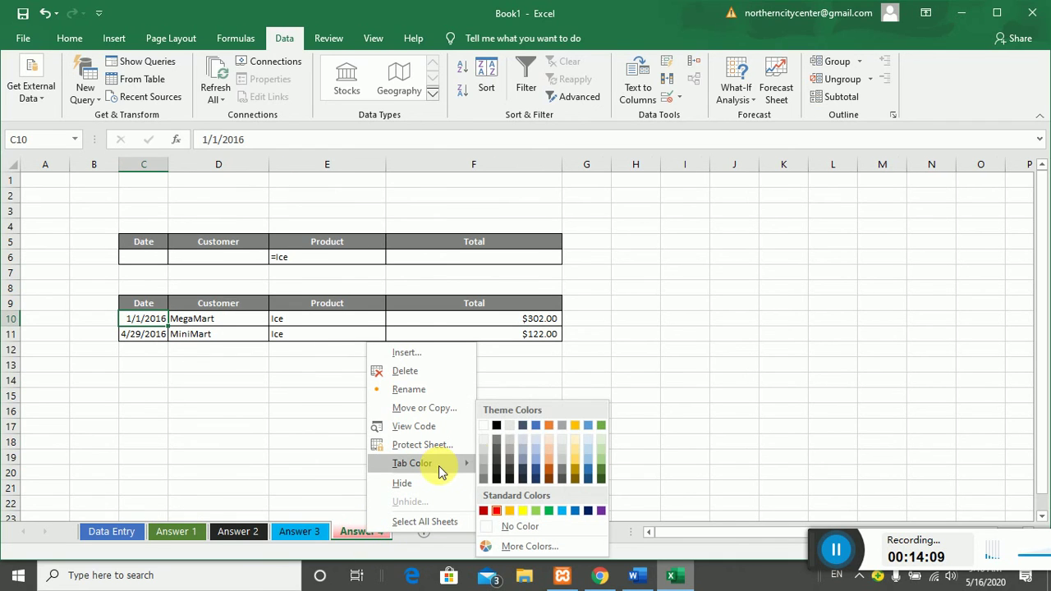
{"action": "left_click", "coordinate": [551, 426]}
{"action": "left_click", "coordinate": [482, 444]}
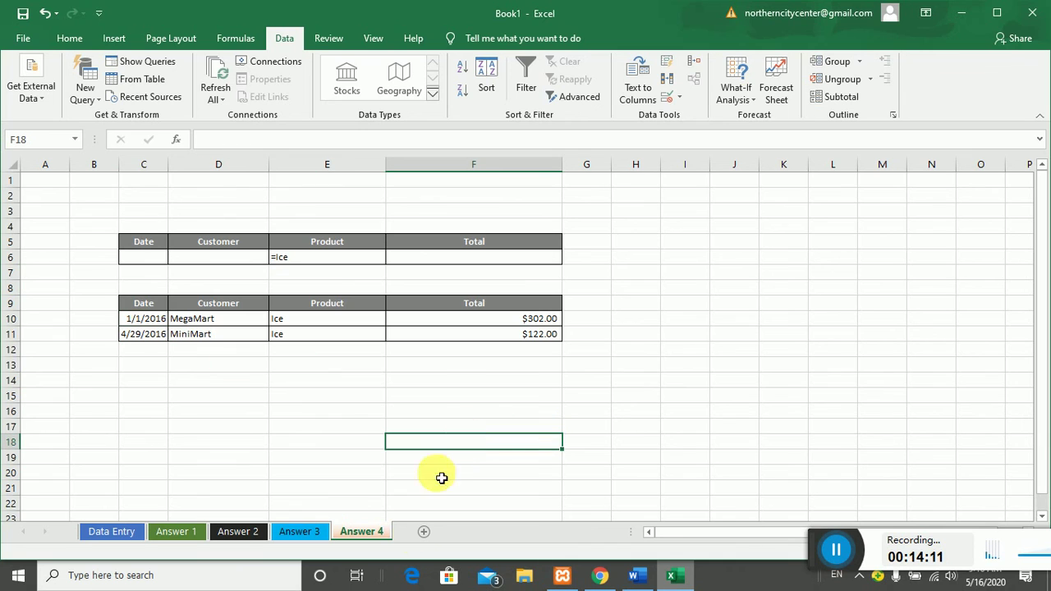
- Add a blank worksheet after Answer 4, and return through the answer sheets to the Data Entry sheet
{"action": "left_click", "coordinate": [424, 533]}
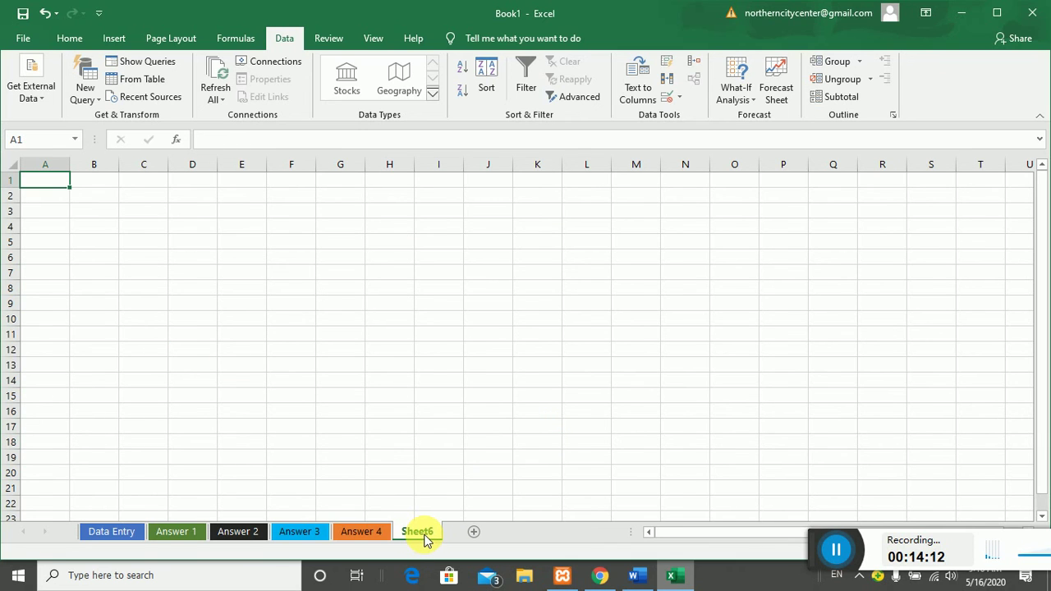
{"action": "left_click", "coordinate": [346, 536]}
{"action": "left_click", "coordinate": [317, 538]}
{"action": "left_click", "coordinate": [247, 534]}
{"action": "left_click", "coordinate": [177, 533]}
{"action": "left_click", "coordinate": [123, 533]}
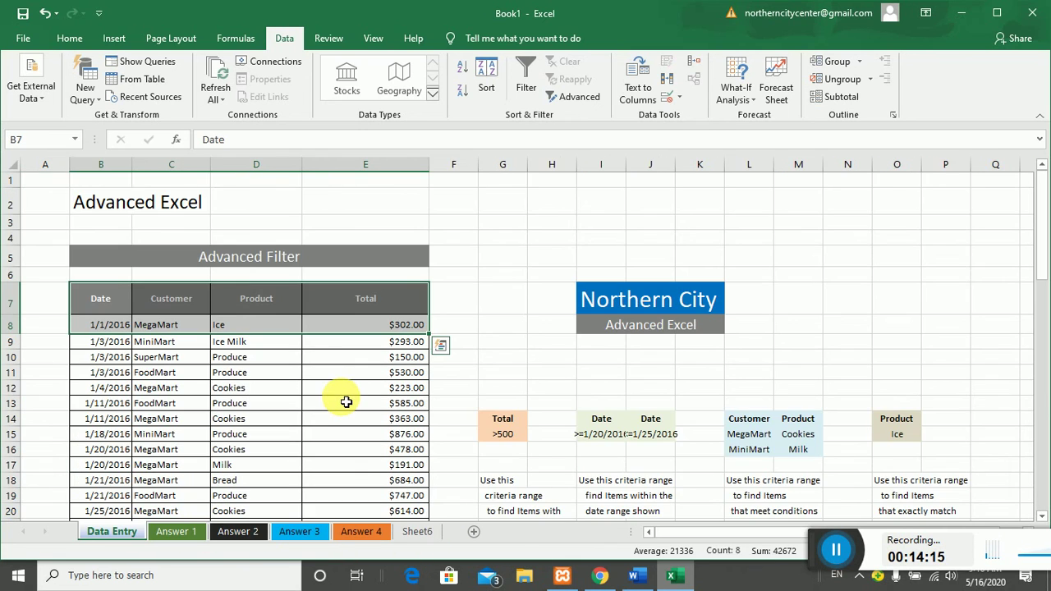
{"action": "scroll", "coordinate": [346, 402], "scroll_direction": "down", "scroll_amount": 1}
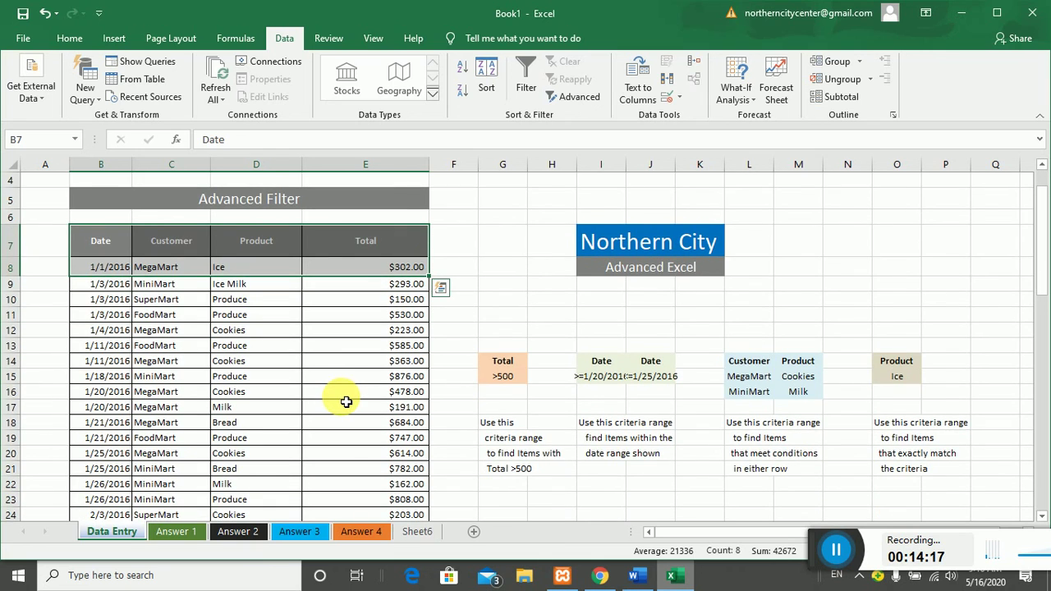
{"action": "scroll", "coordinate": [346, 402], "scroll_direction": "up", "scroll_amount": 1}
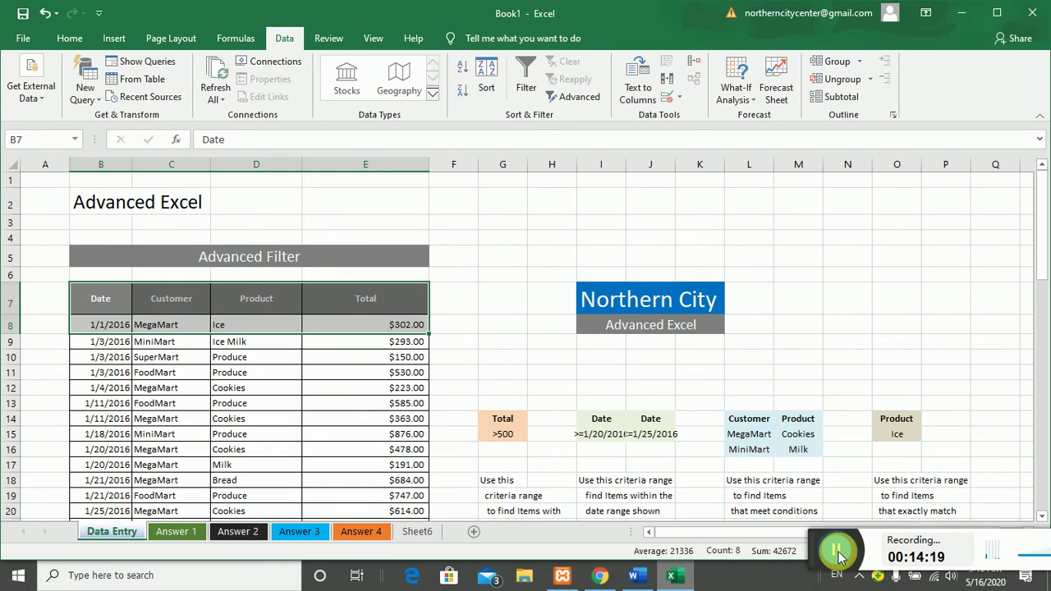